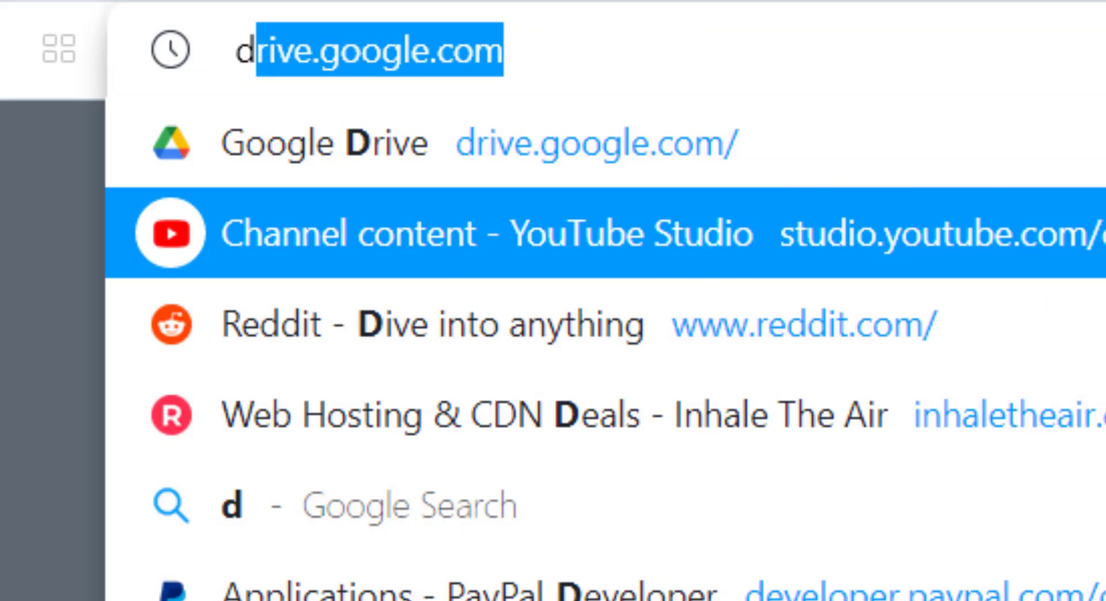
Step: Enter designevo.com in Opera's address bar
text(esignevo.com)
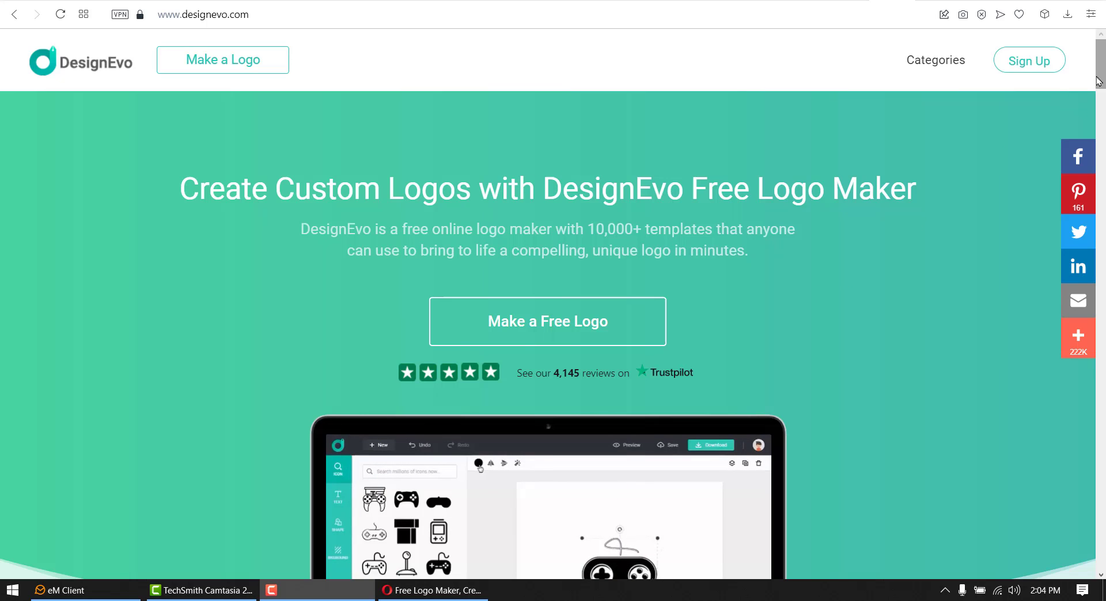
drag(1099, 83, 1100, 105)
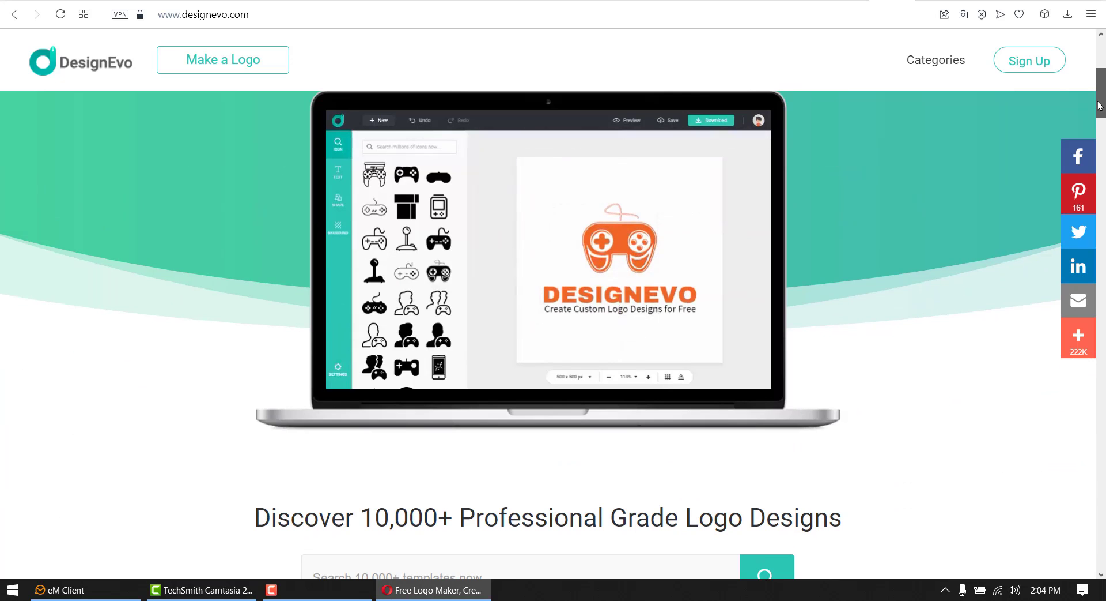
drag(1100, 106, 1096, 146)
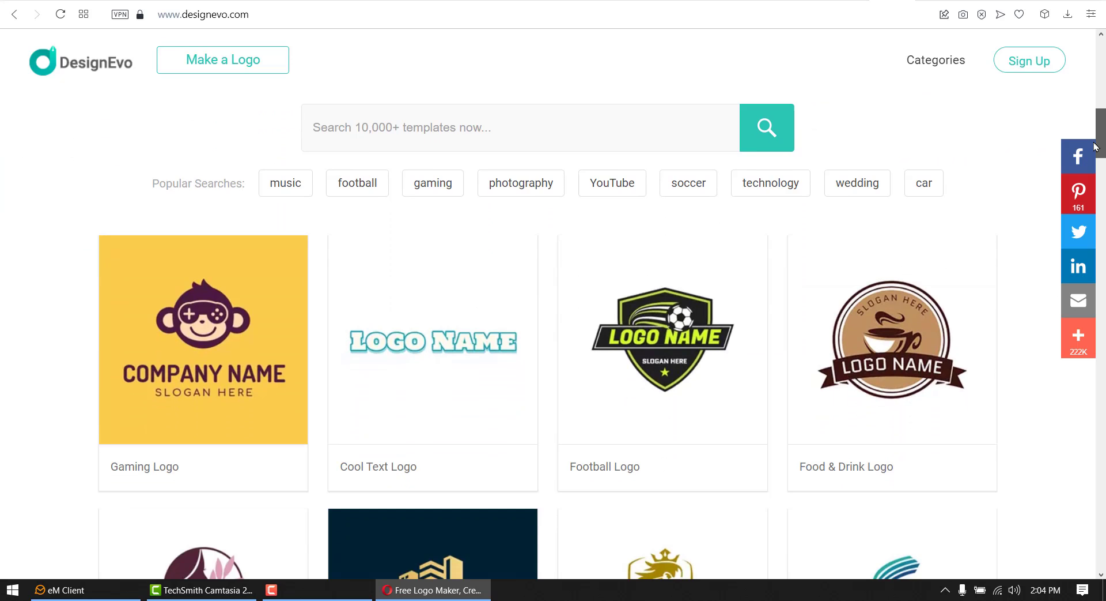
scroll(1096, 146, down, 1)
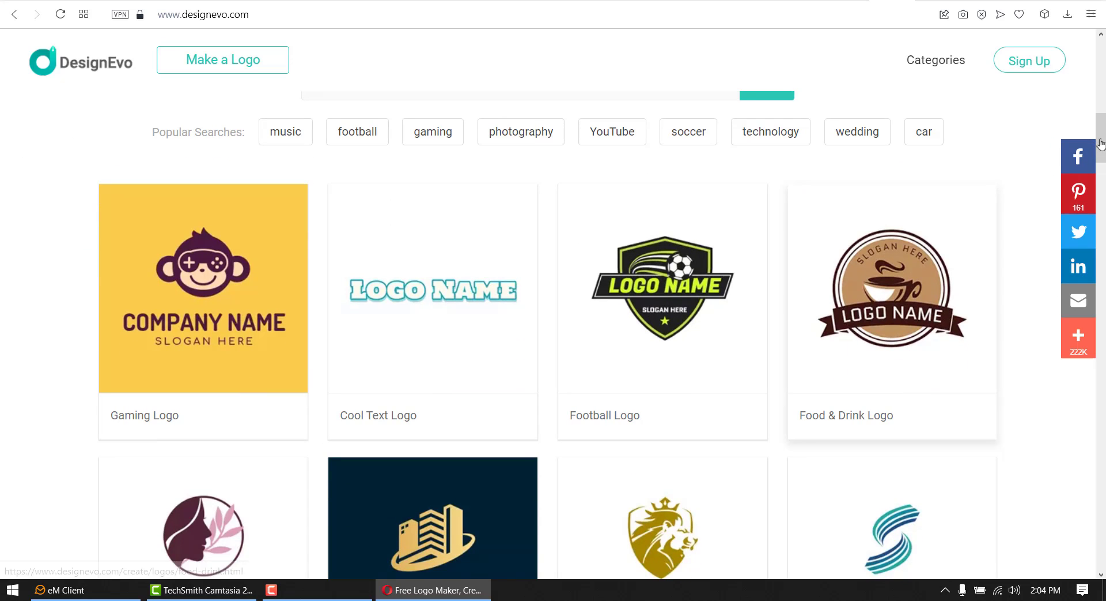
drag(1101, 144, 1076, 242)
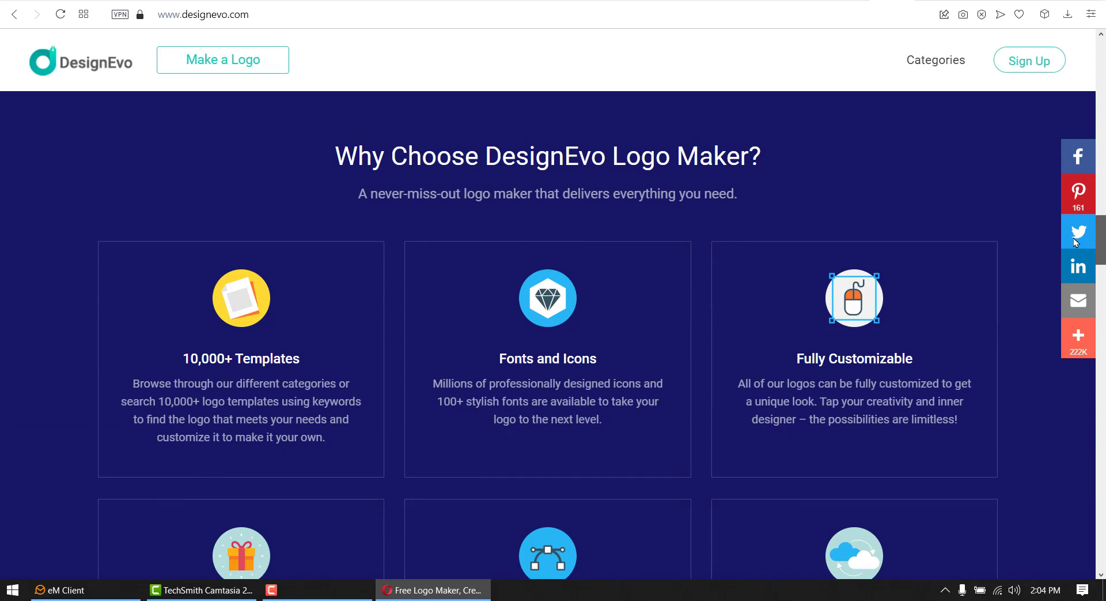
drag(1074, 237, 1070, 244)
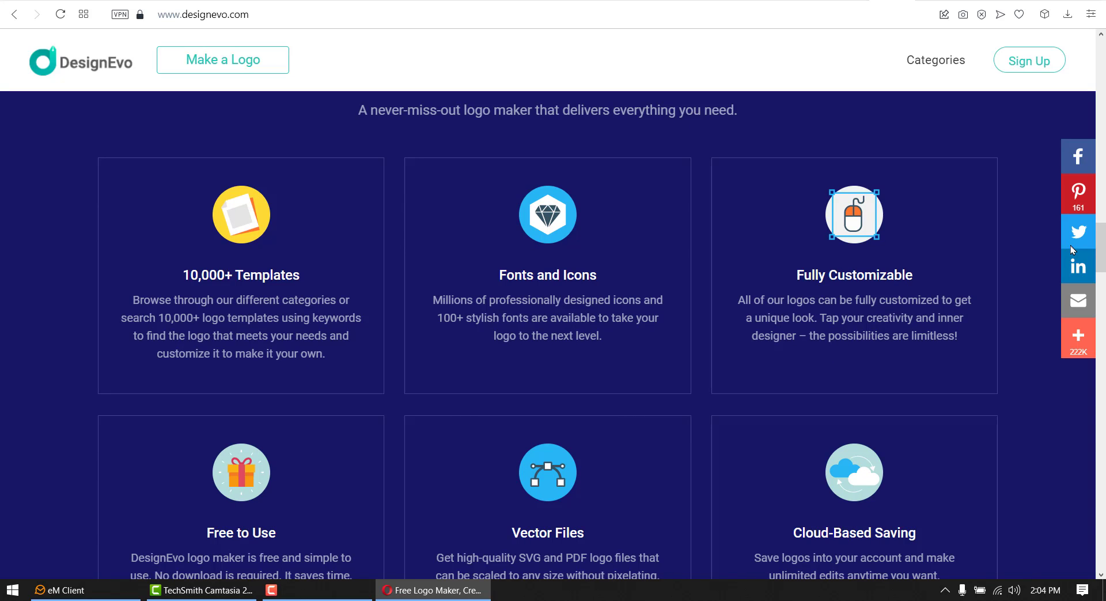
scroll(1071, 244, down, 1)
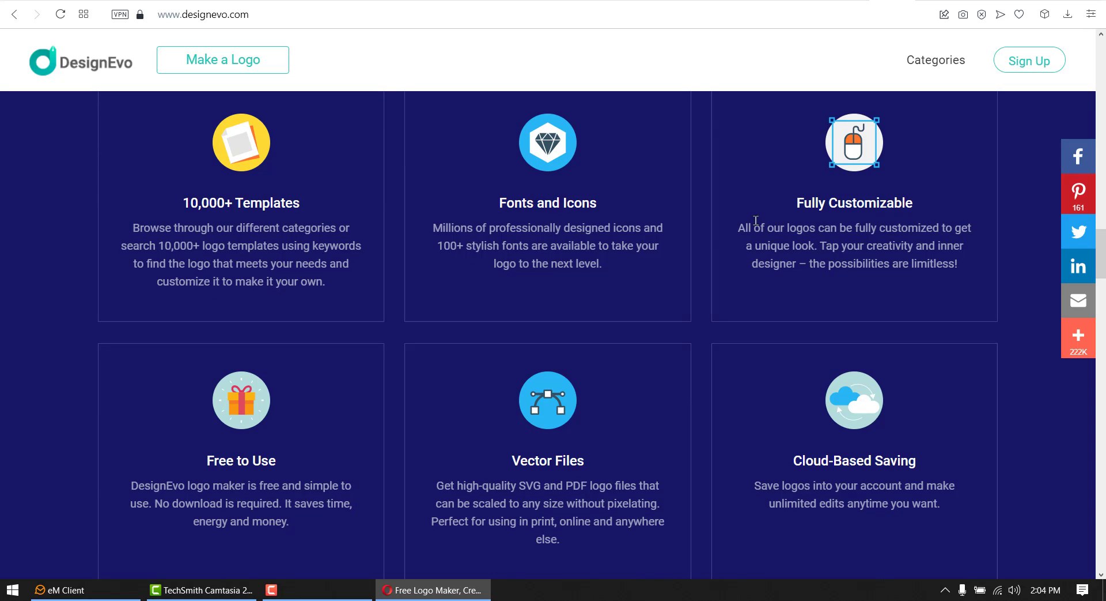
scroll(698, 230, down, 1)
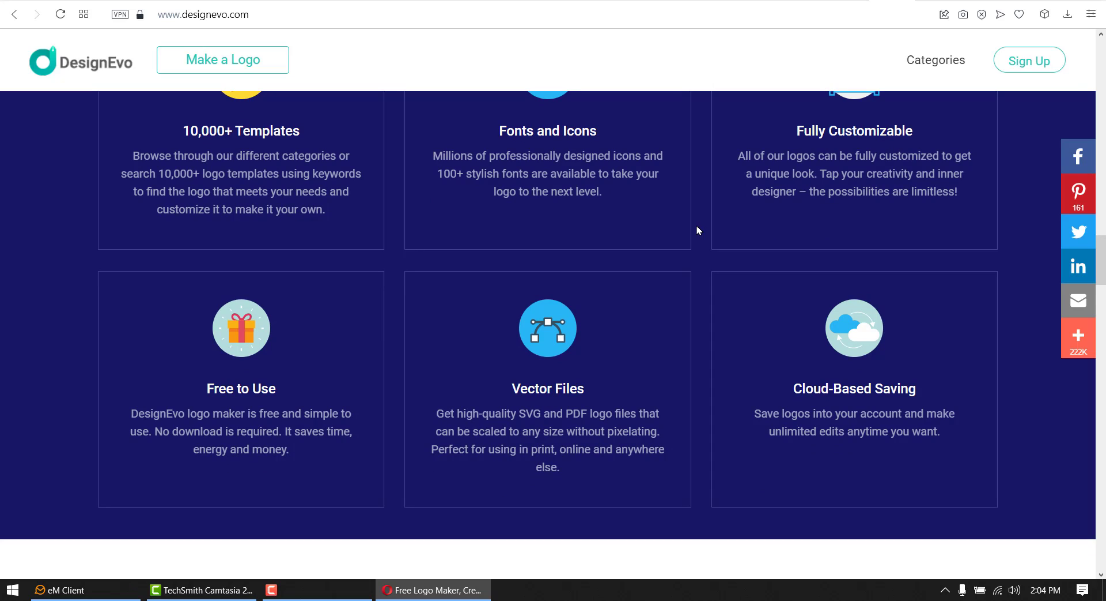
scroll(699, 230, down, 1)
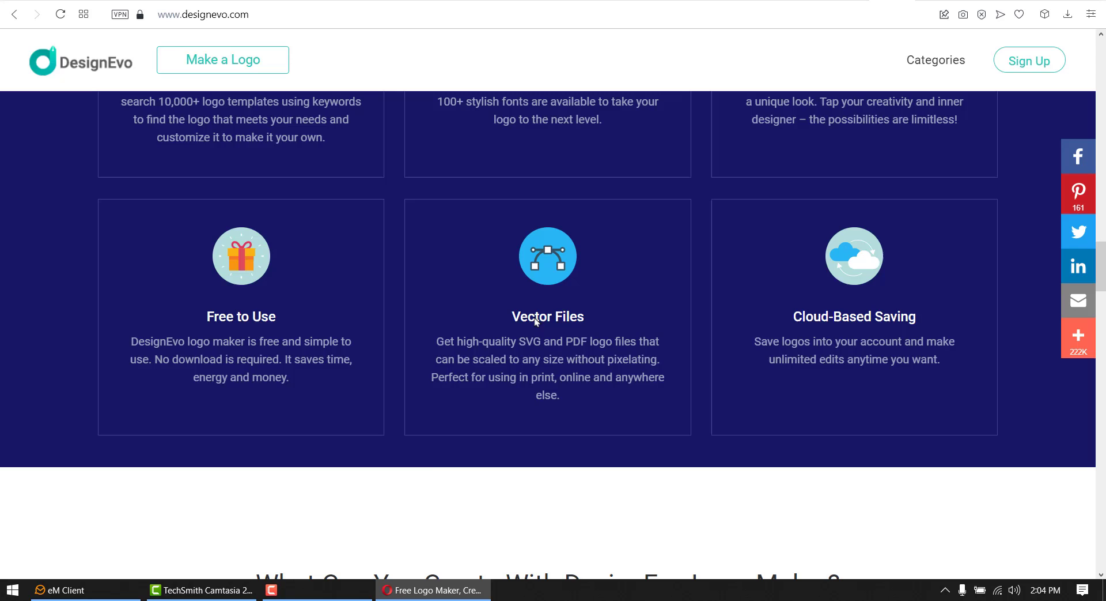
scroll(252, 326, down, 7)
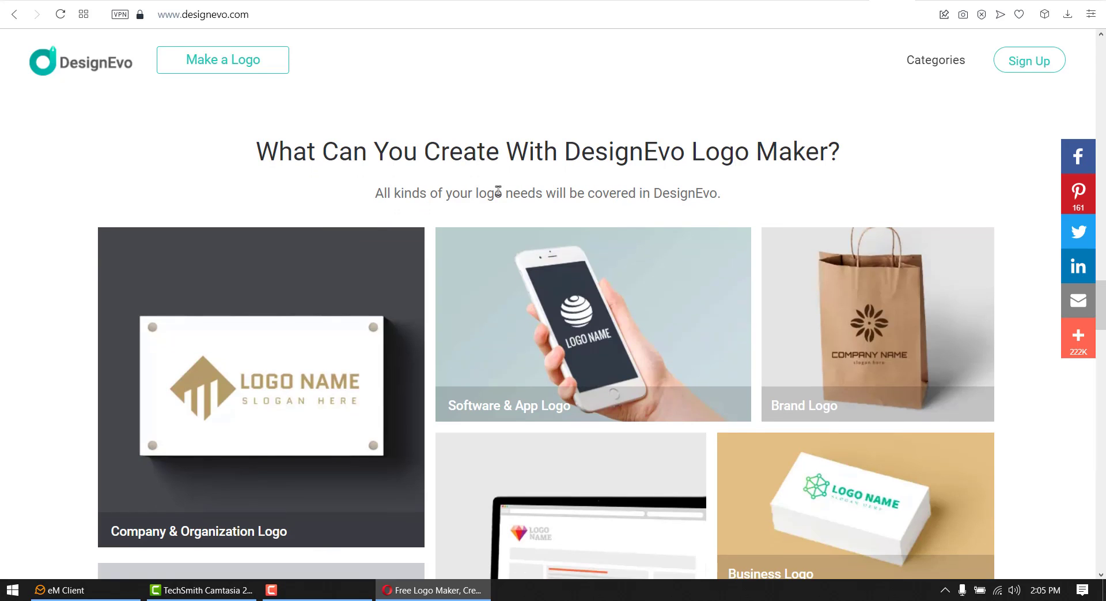
scroll(484, 196, down, 2)
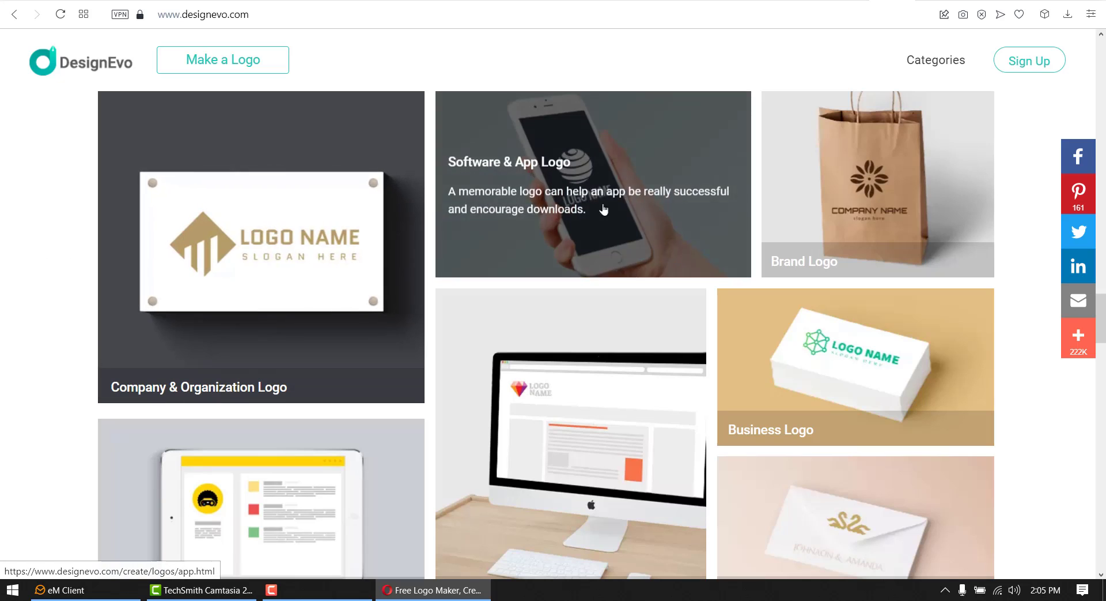
scroll(1020, 179, down, 1)
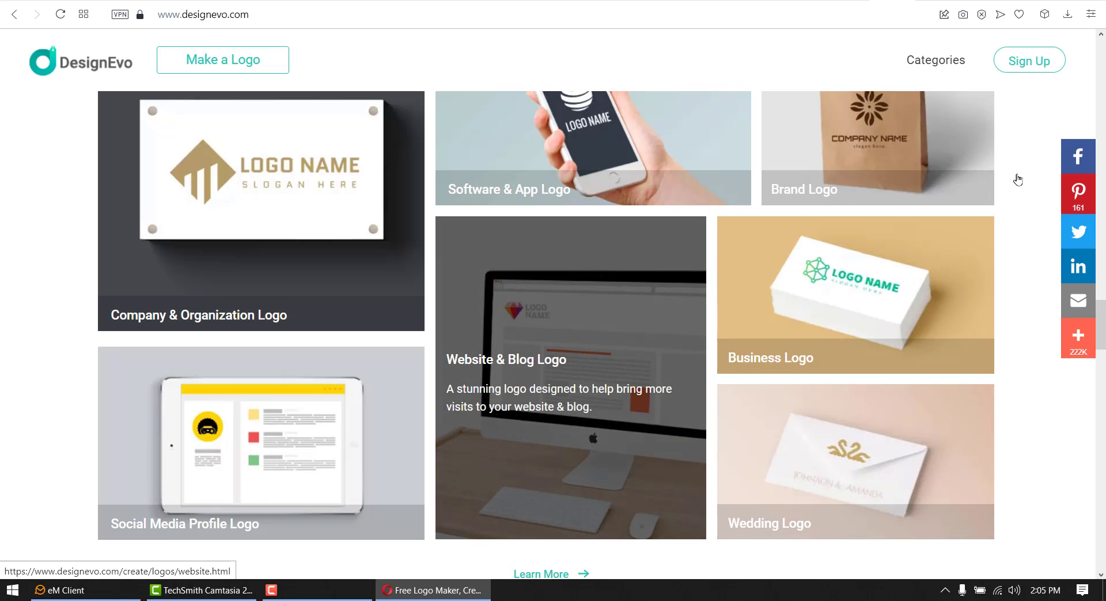
scroll(1020, 179, up, 1)
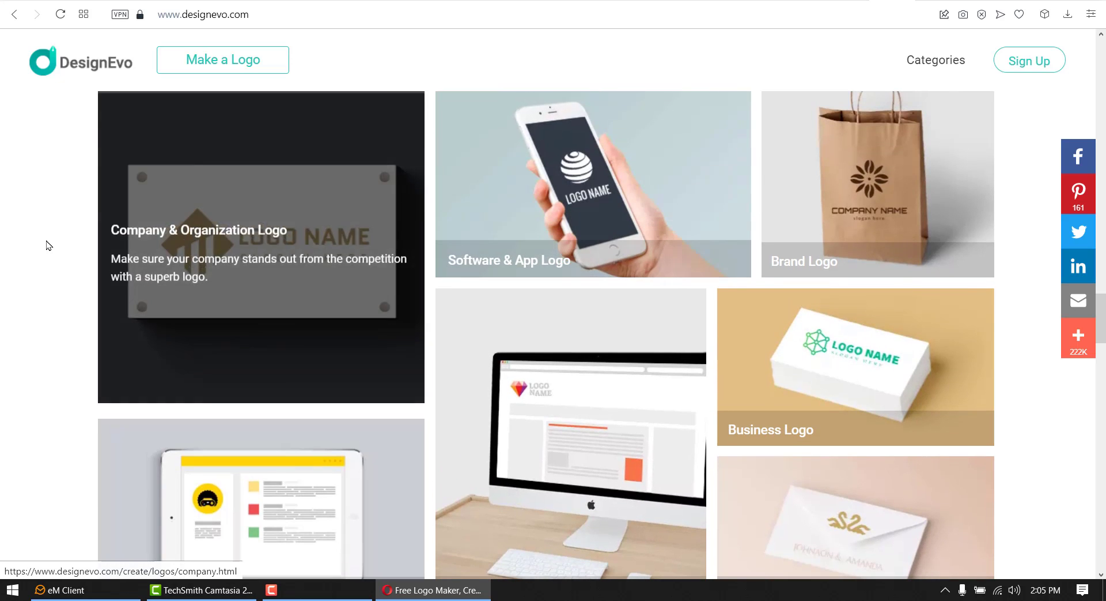
scroll(49, 245, down, 2)
scroll(49, 245, down, 2)
scroll(49, 245, down, 3)
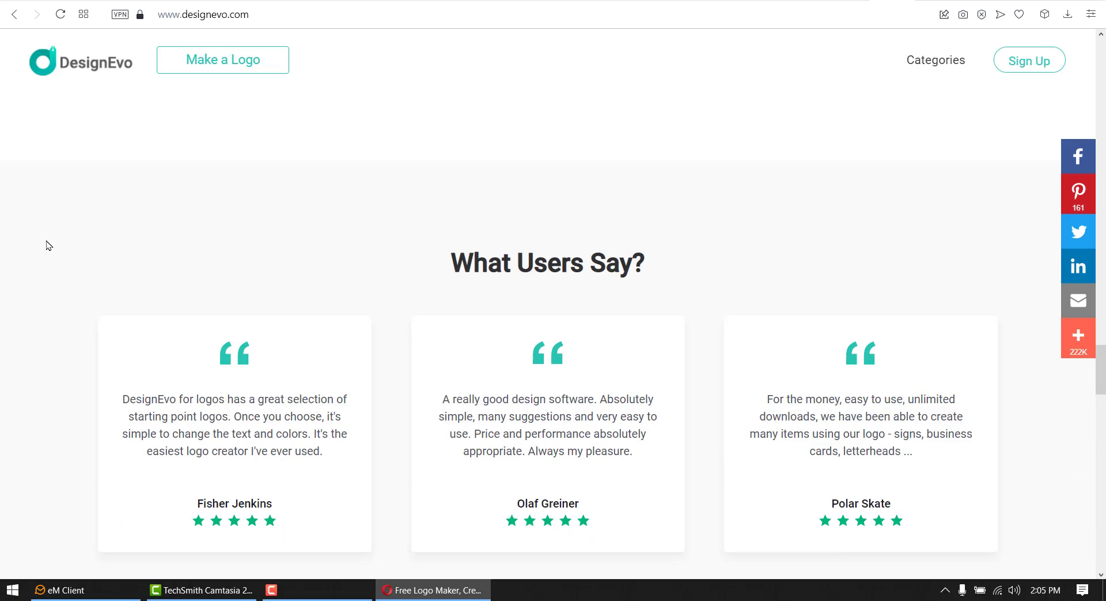
scroll(49, 245, down, 1)
scroll(49, 245, down, 1)
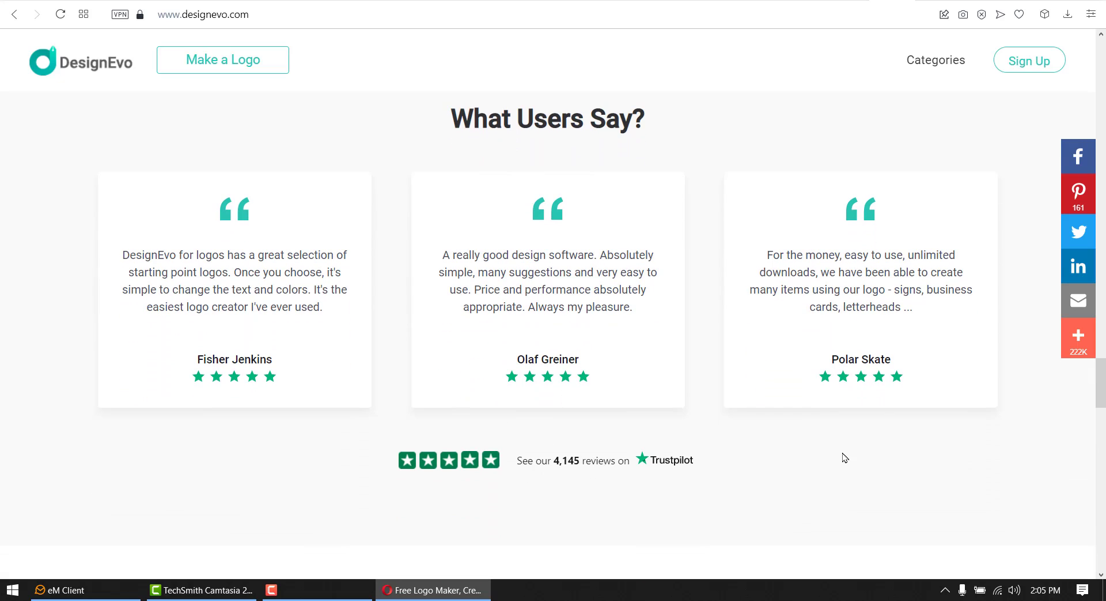
scroll(914, 373, down, 1)
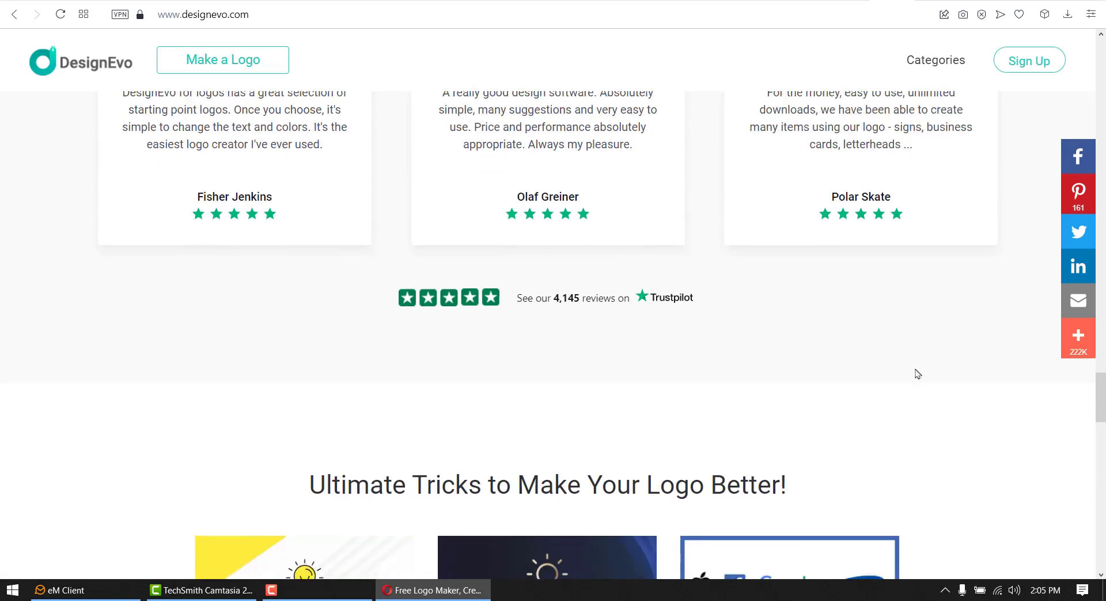
scroll(949, 329, down, 4)
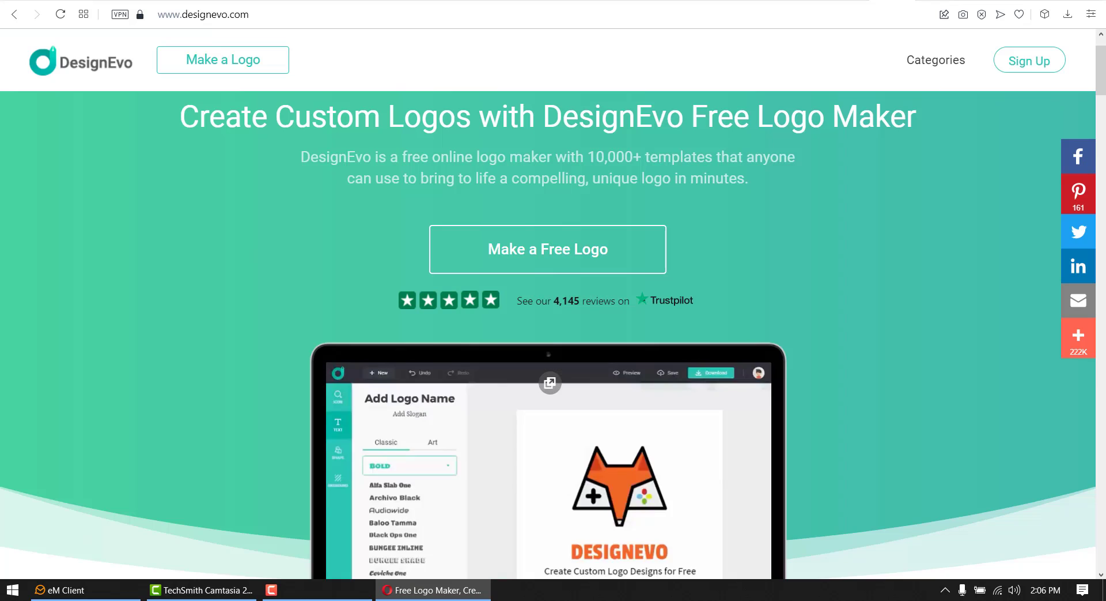
scroll(553, 305, up, 1)
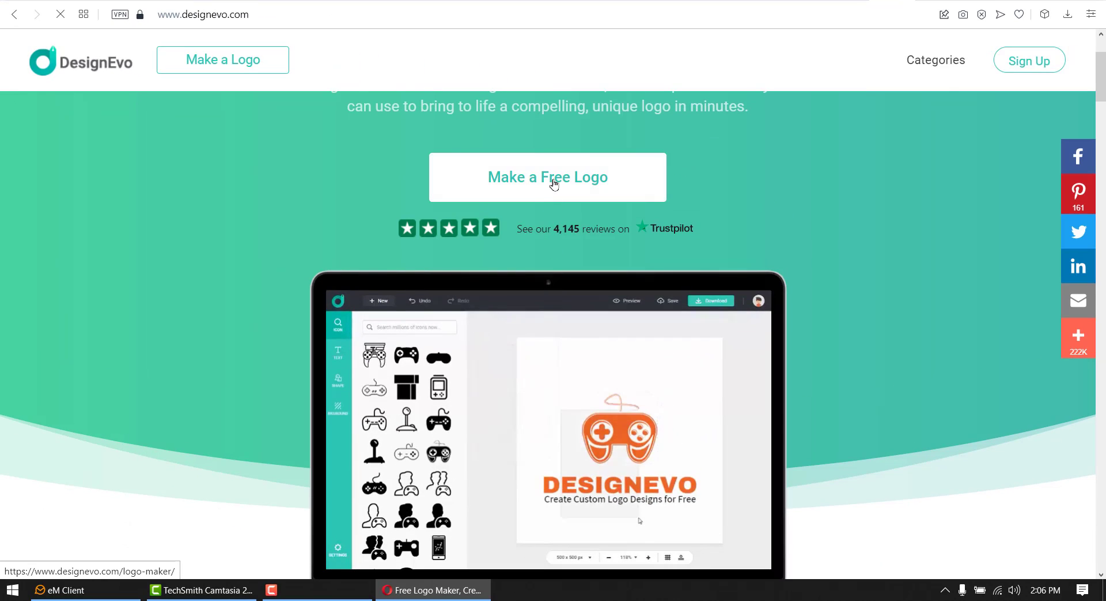
Step: Launch 'Make a Free Logo' to load the 1,000 Popular Logos gallery
click(553, 183)
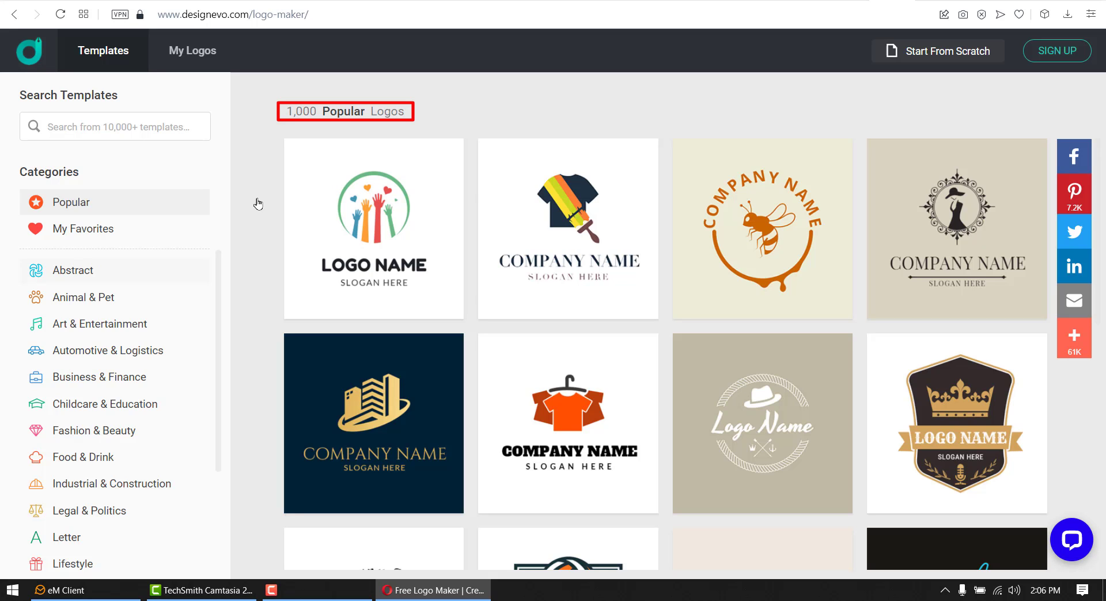
Step: Scroll through the popular logo templates
mouse_move(218, 260)
mouse_down()
mouse_move(211, 413)
mouse_move(217, 254)
mouse_up()
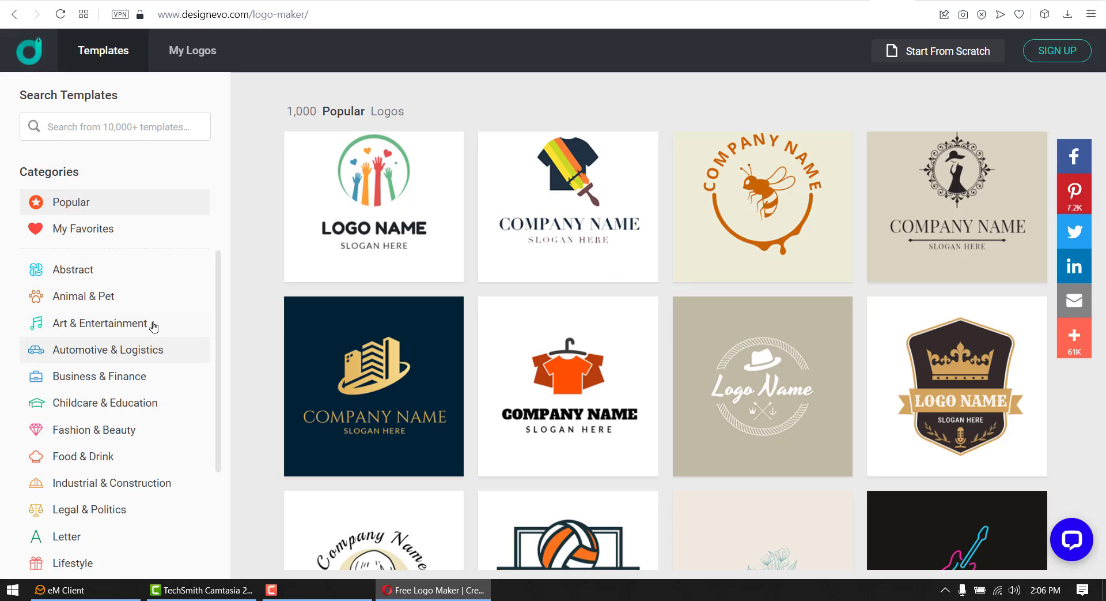
scroll(152, 325, down, 2)
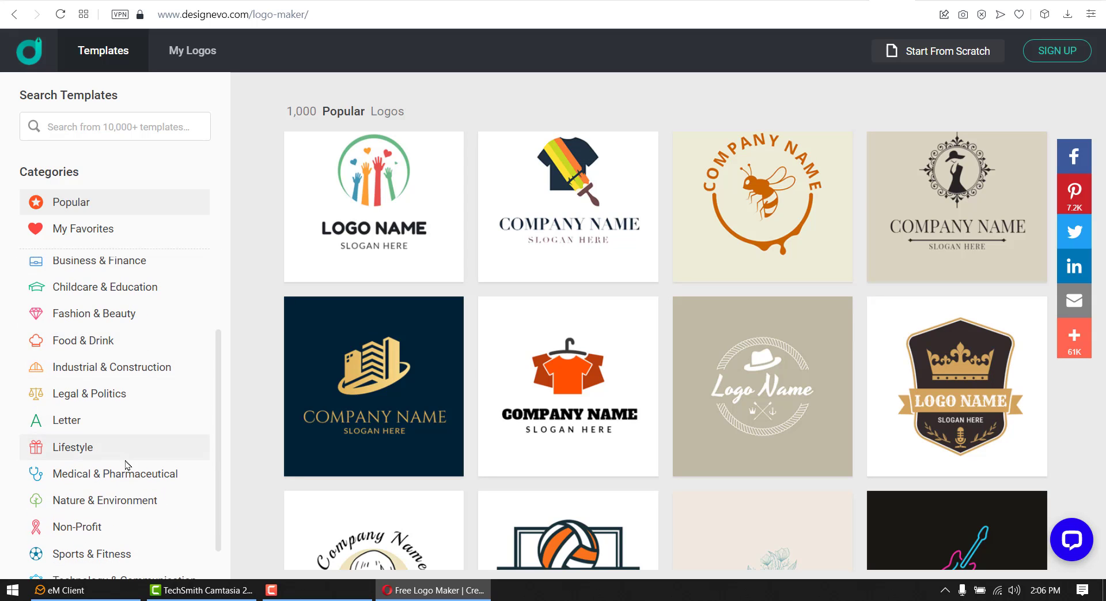
scroll(126, 465, down, 1)
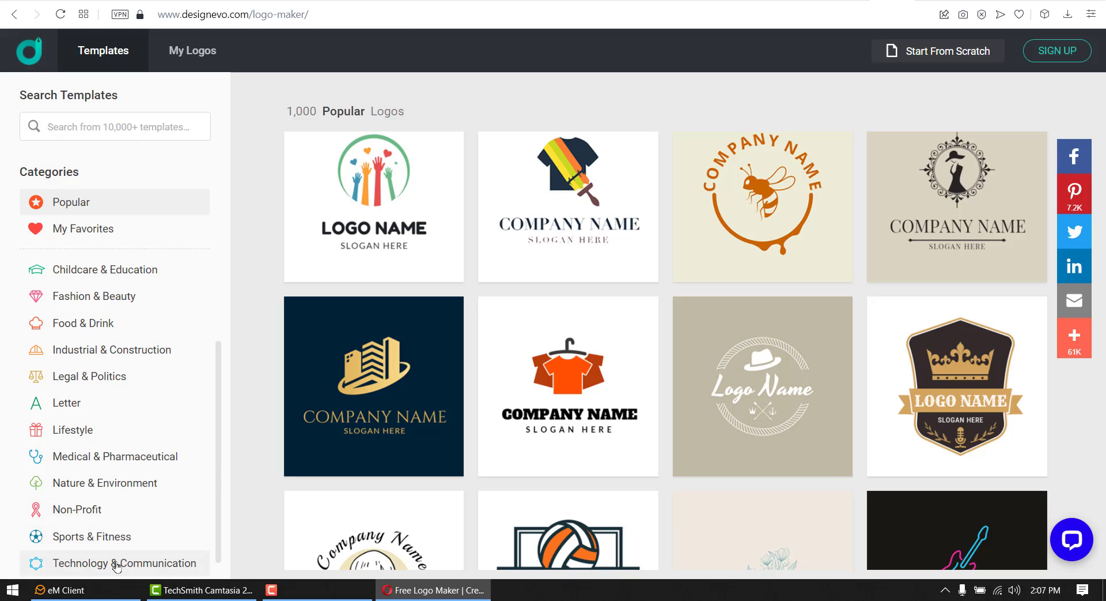
scroll(117, 566, up, 2)
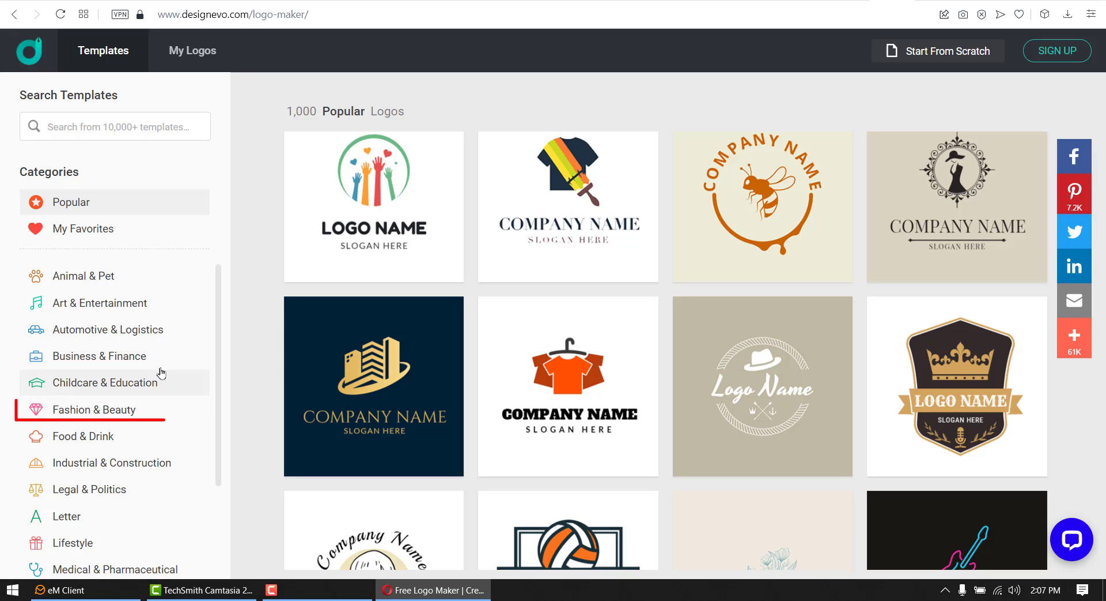
Step: Filter the gallery to Fashion & Beauty and browse its 696 designs
click(111, 411)
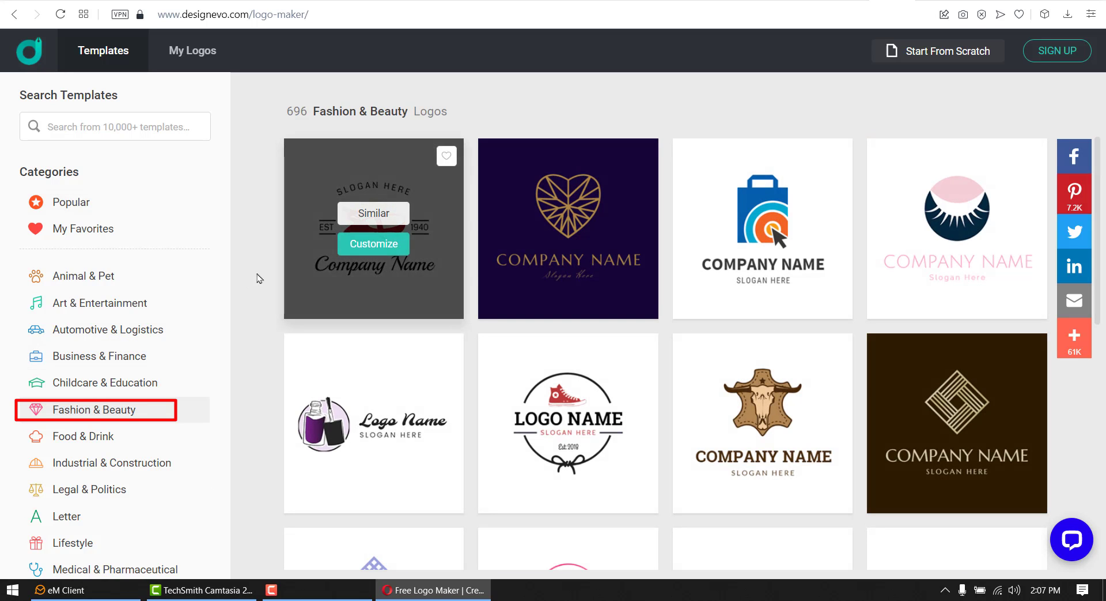
scroll(261, 278, down, 7)
scroll(261, 277, down, 3)
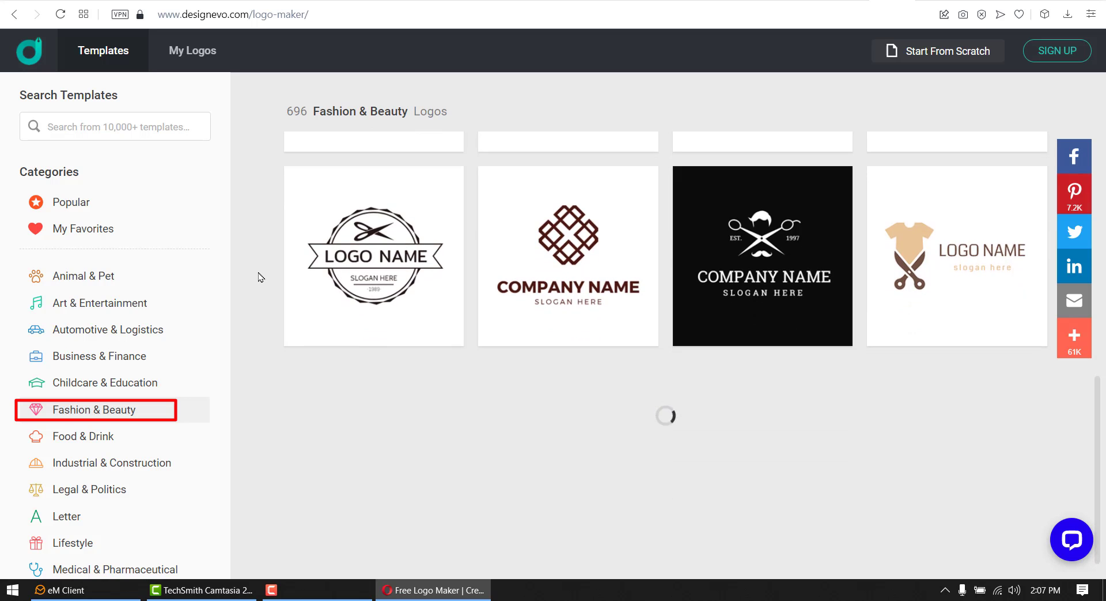
scroll(259, 271, down, 3)
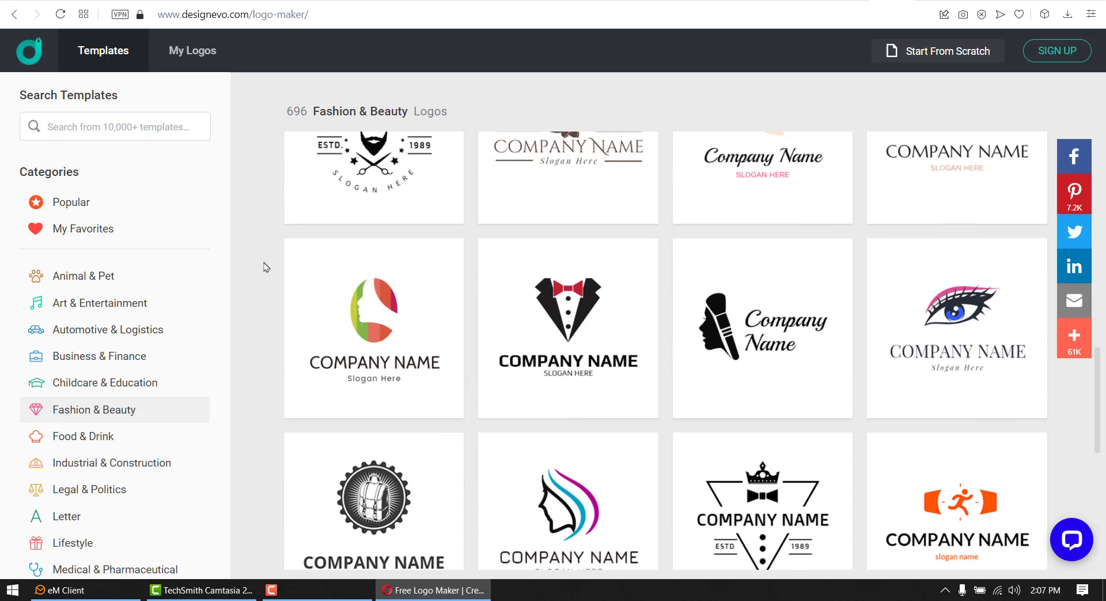
scroll(268, 254, down, 3)
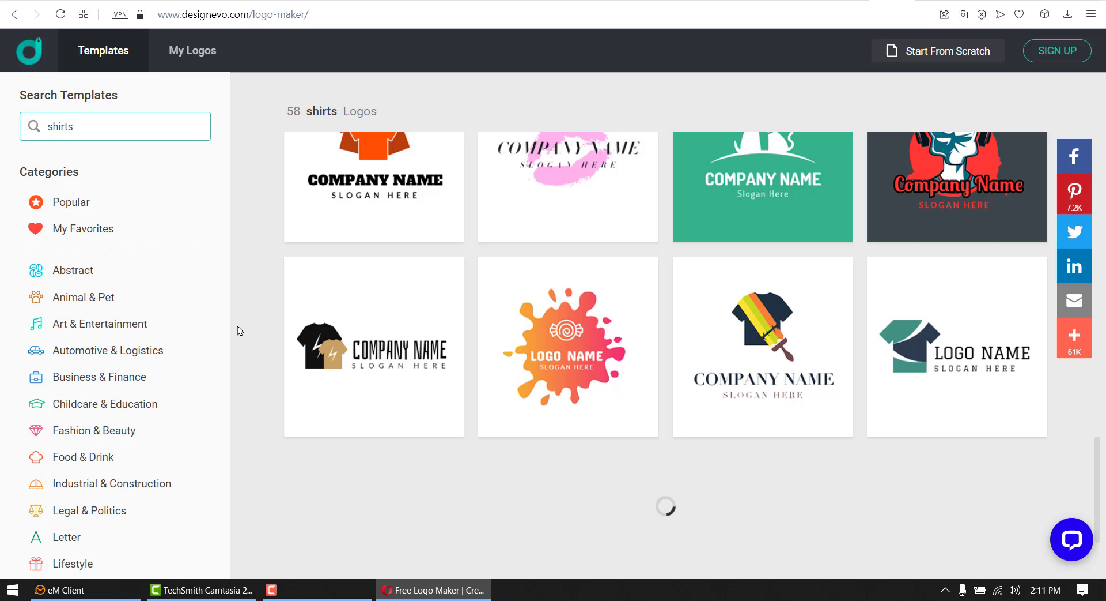
mouse_move(373, 346)
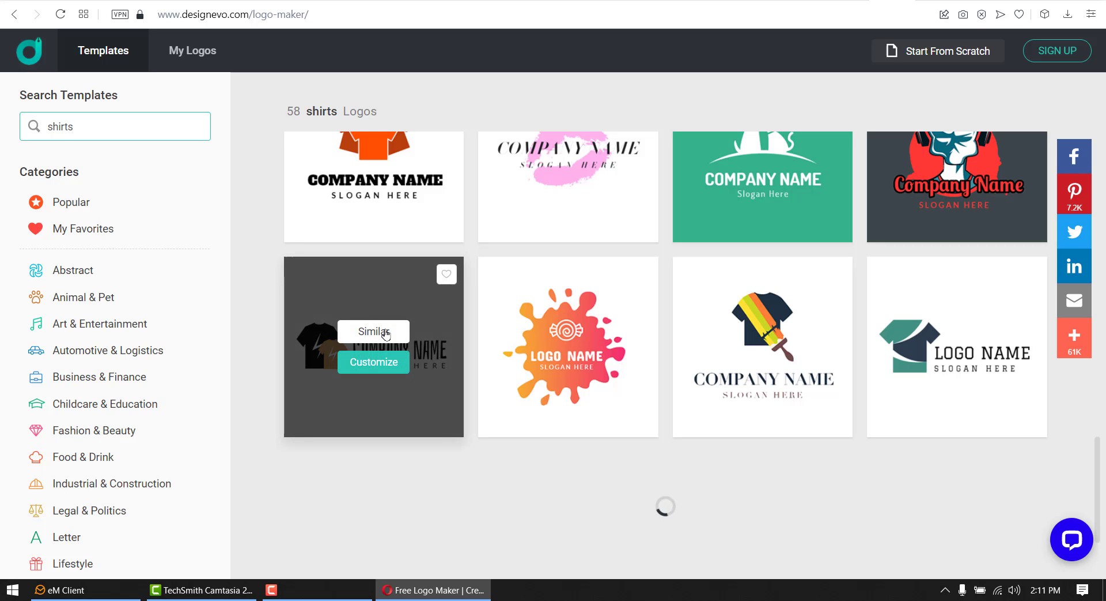
Step: Browse the templates similar to the black t-shirt logo
click(385, 332)
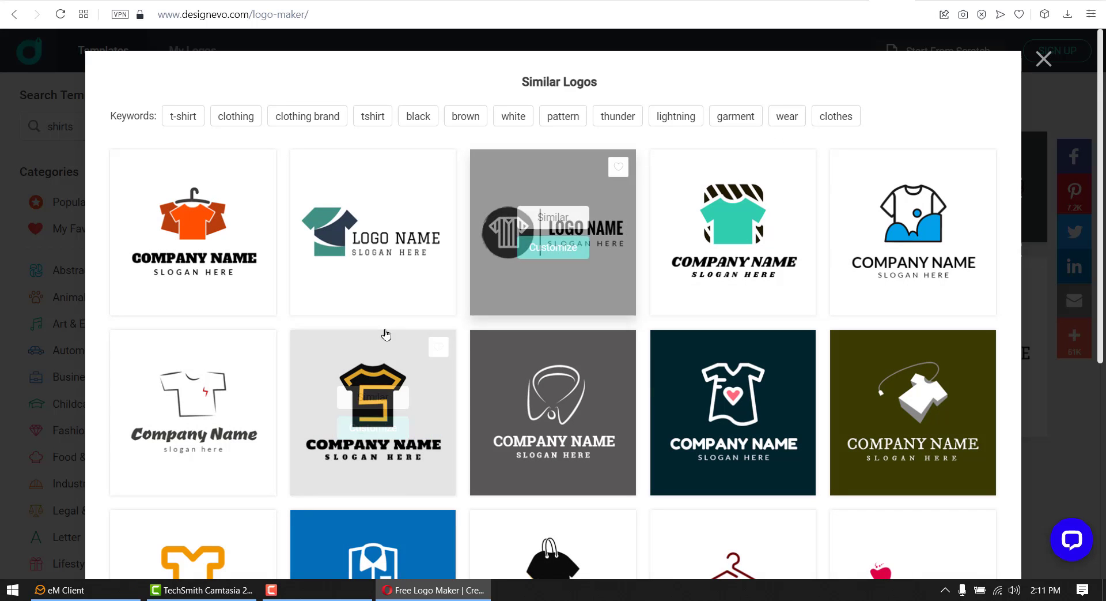
scroll(385, 333, down, 4)
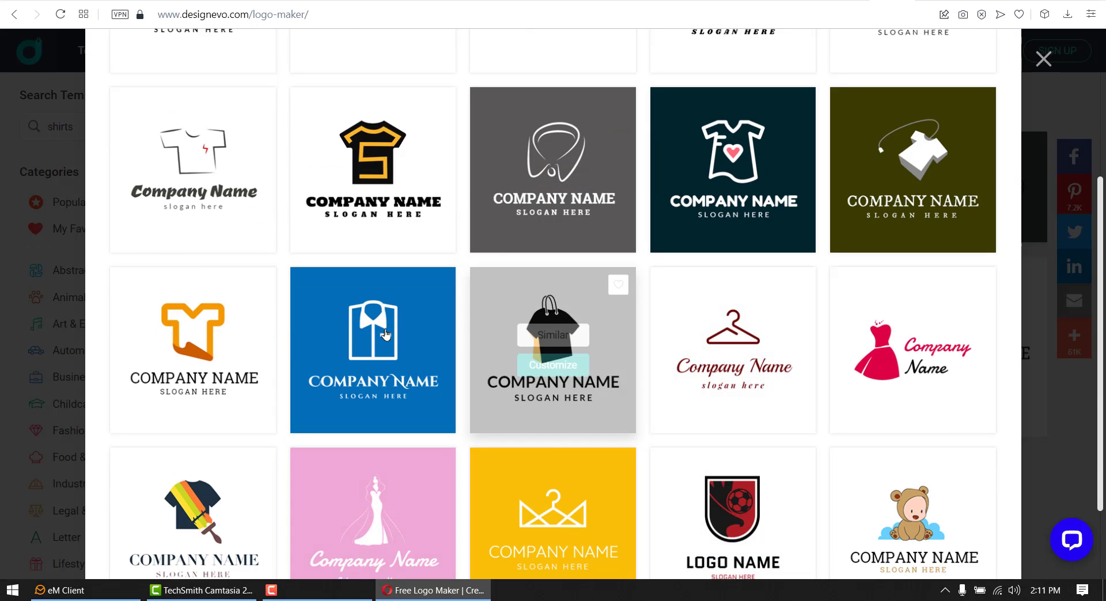
scroll(385, 333, up, 3)
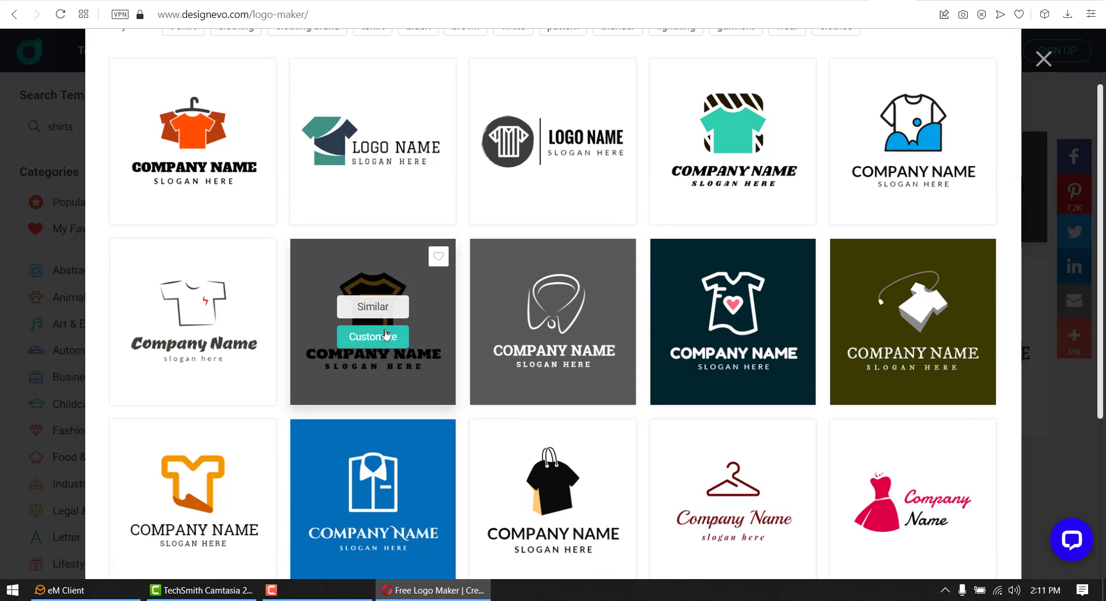
scroll(385, 333, up, 1)
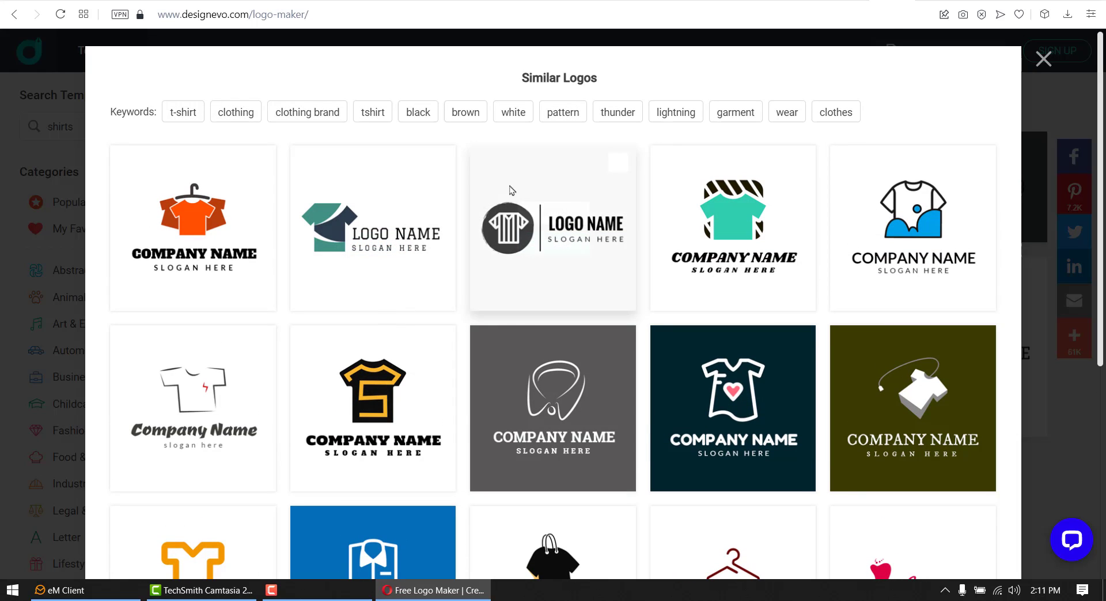
Step: Browse the 'pattern' keyword logos, then close them to return to the shirt results
click(569, 112)
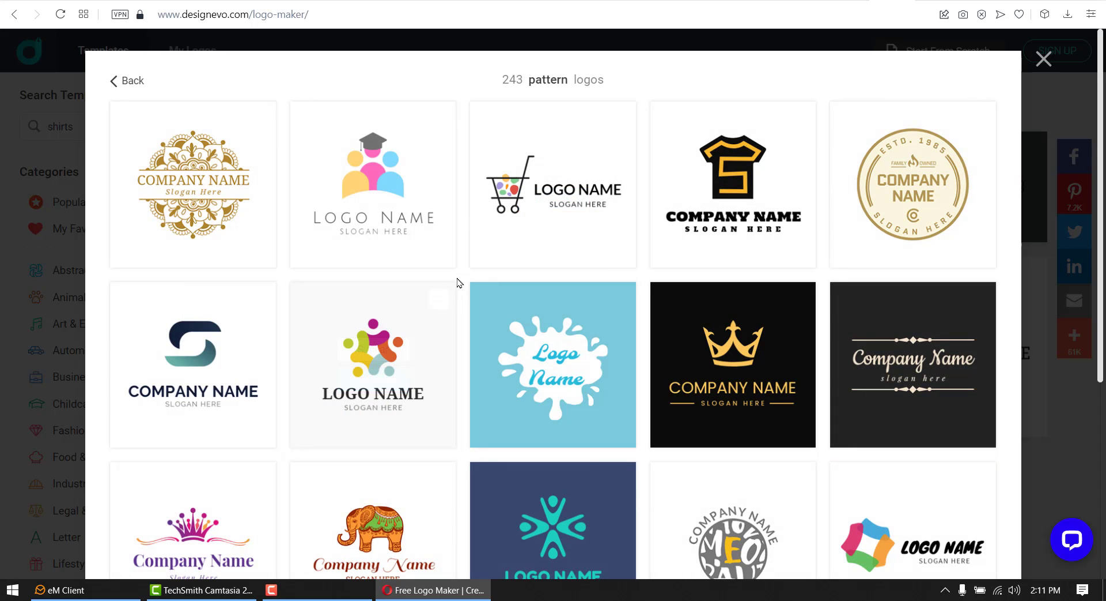
scroll(459, 282, down, 2)
scroll(459, 282, down, 1)
scroll(459, 283, up, 1)
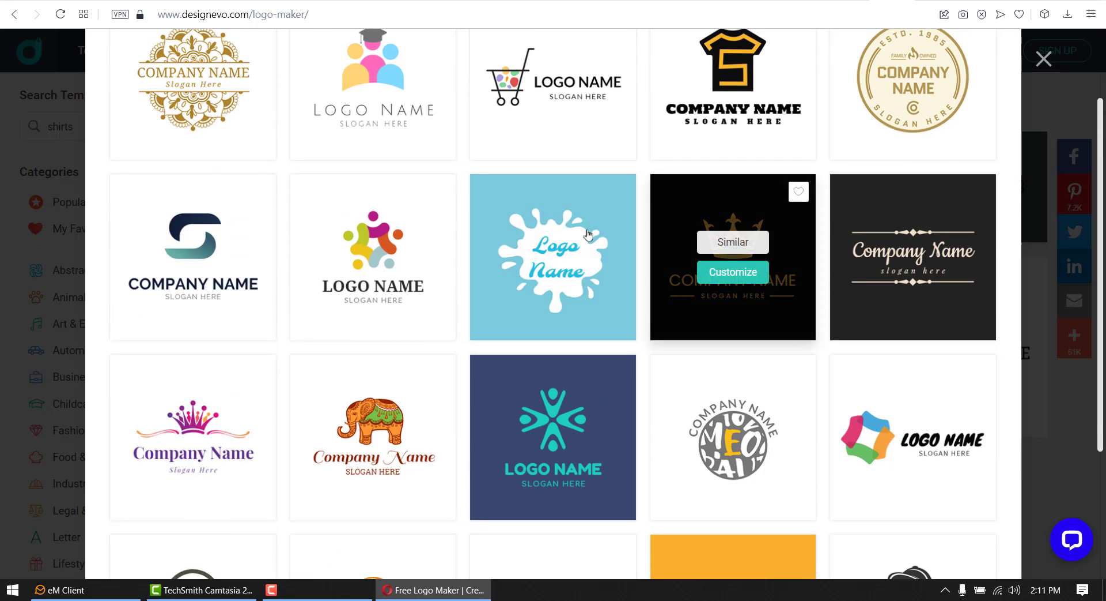
scroll(587, 234, up, 1)
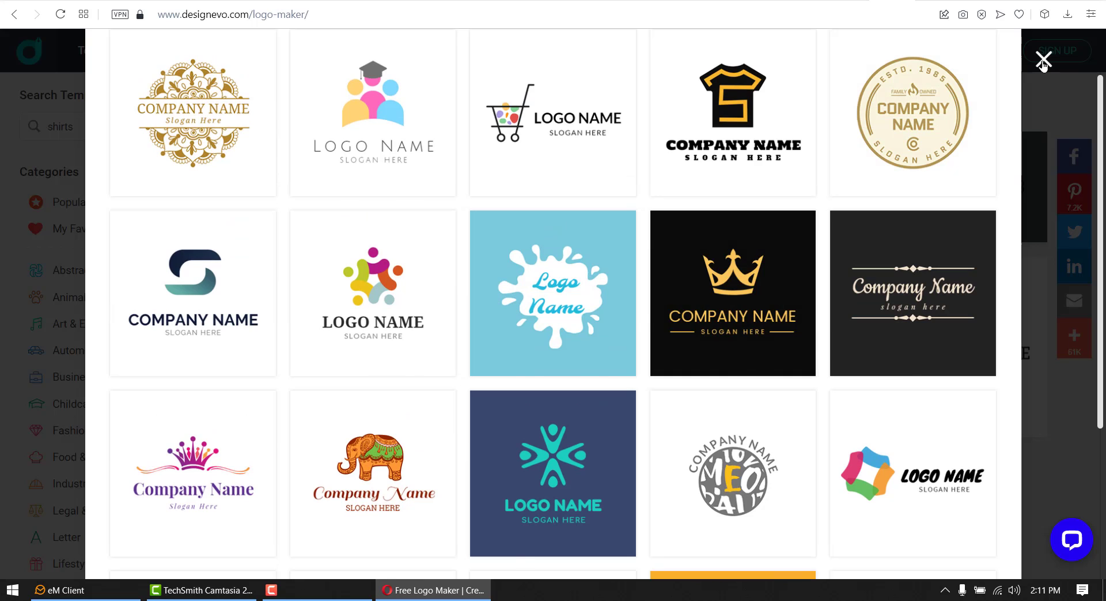
click(1043, 60)
mouse_move(701, 325)
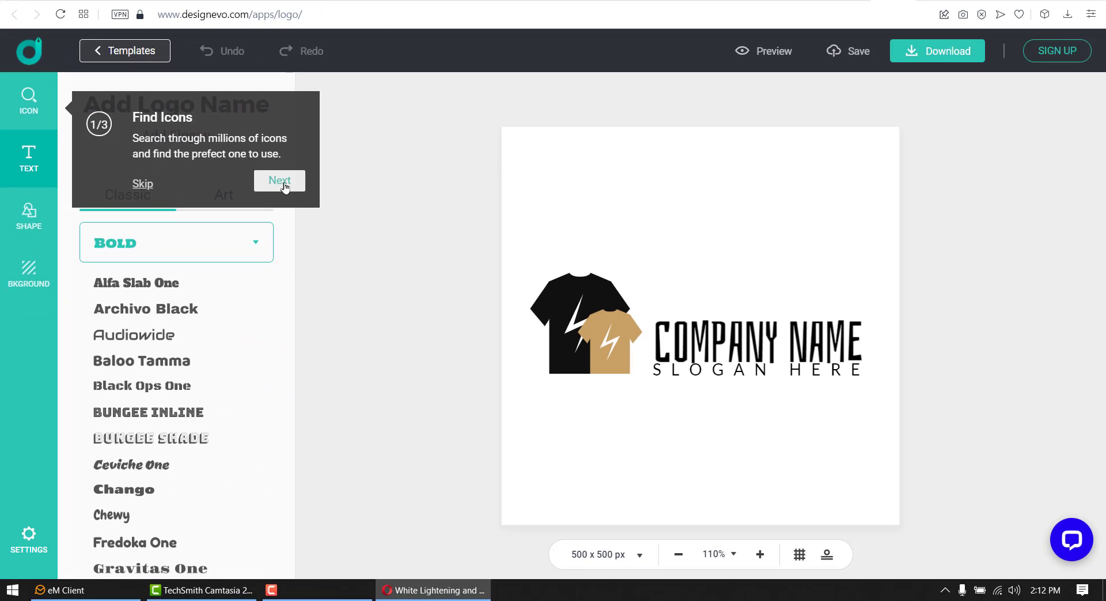
Step: Step through the editor's three-tip tour with Next, Next and Done
click(295, 192)
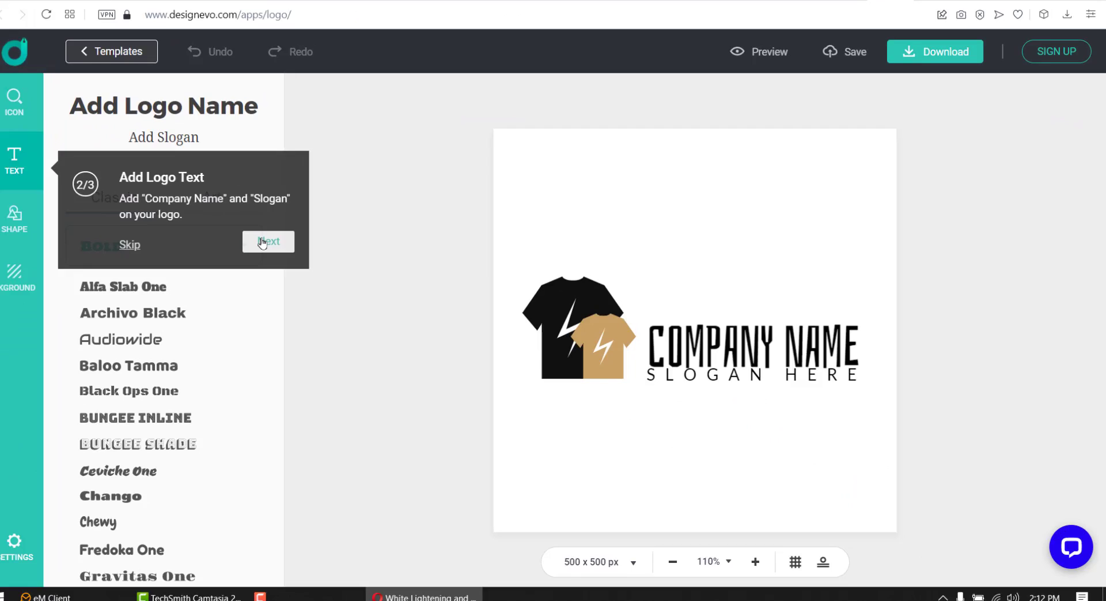
click(269, 242)
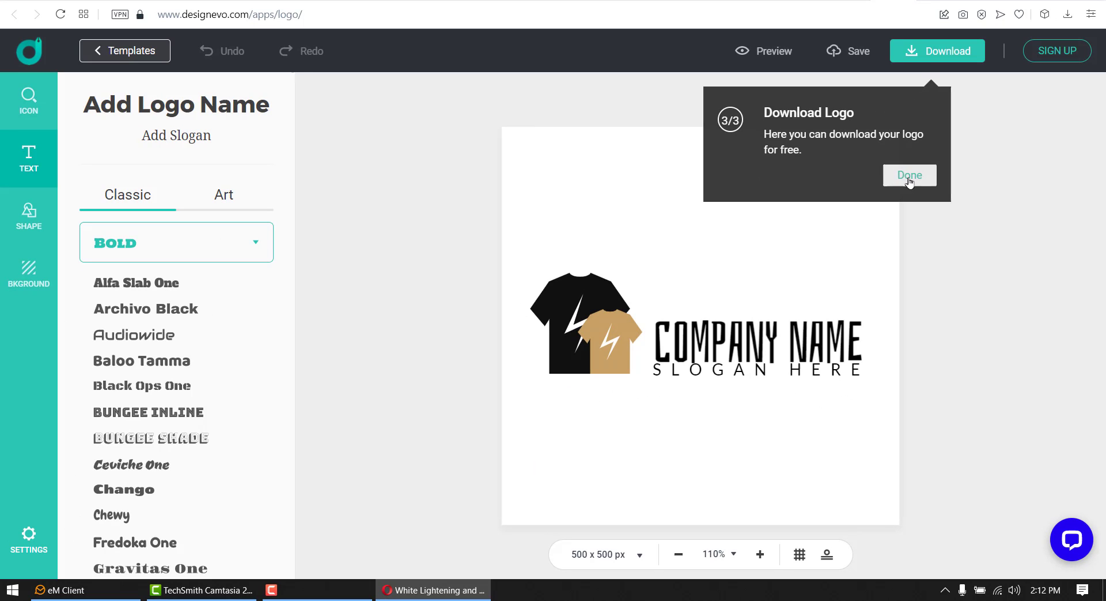
click(902, 181)
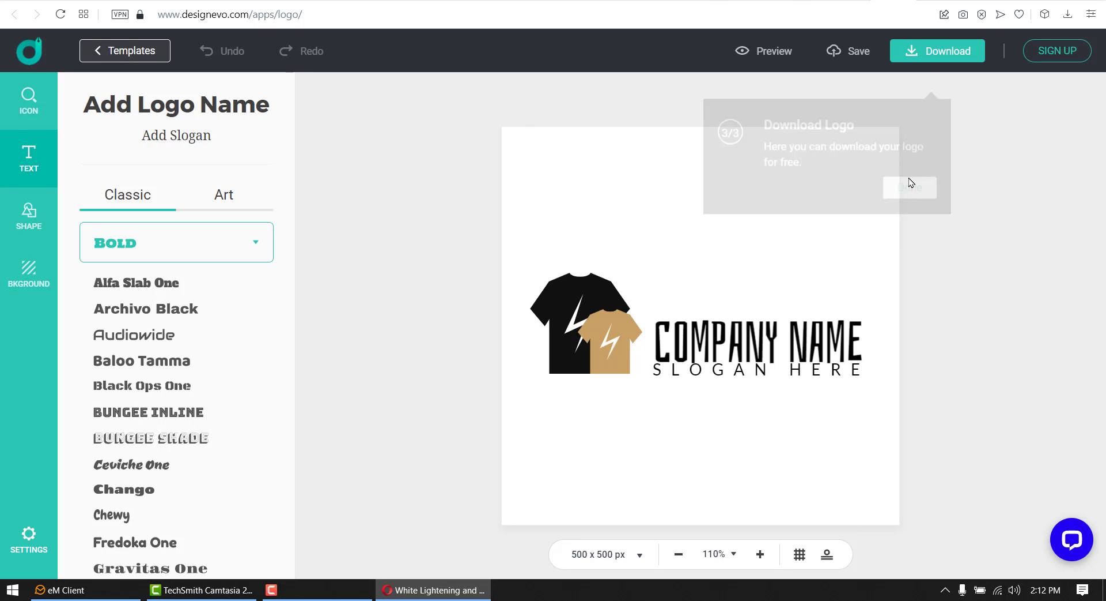
click(563, 295)
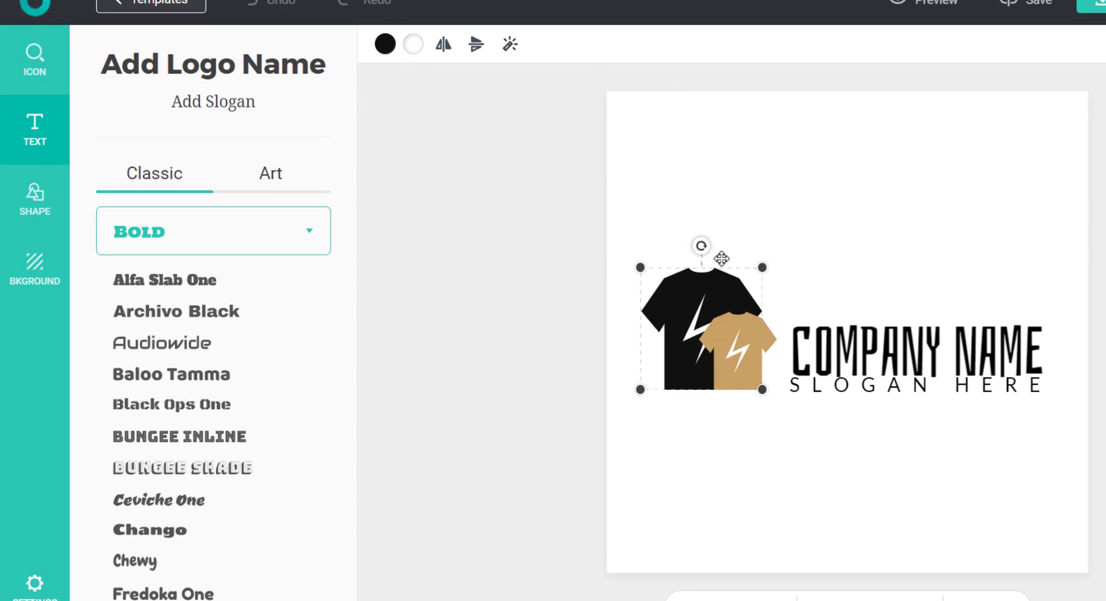
mouse_move(684, 285)
mouse_down()
mouse_move(671, 246)
mouse_move(664, 298)
mouse_up()
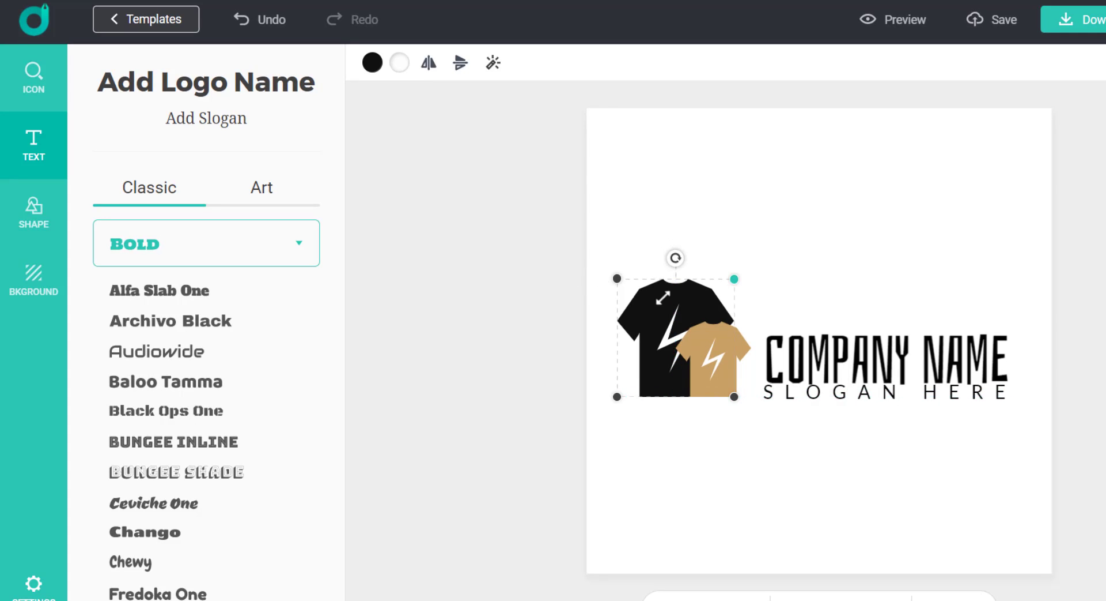
drag(734, 281, 784, 203)
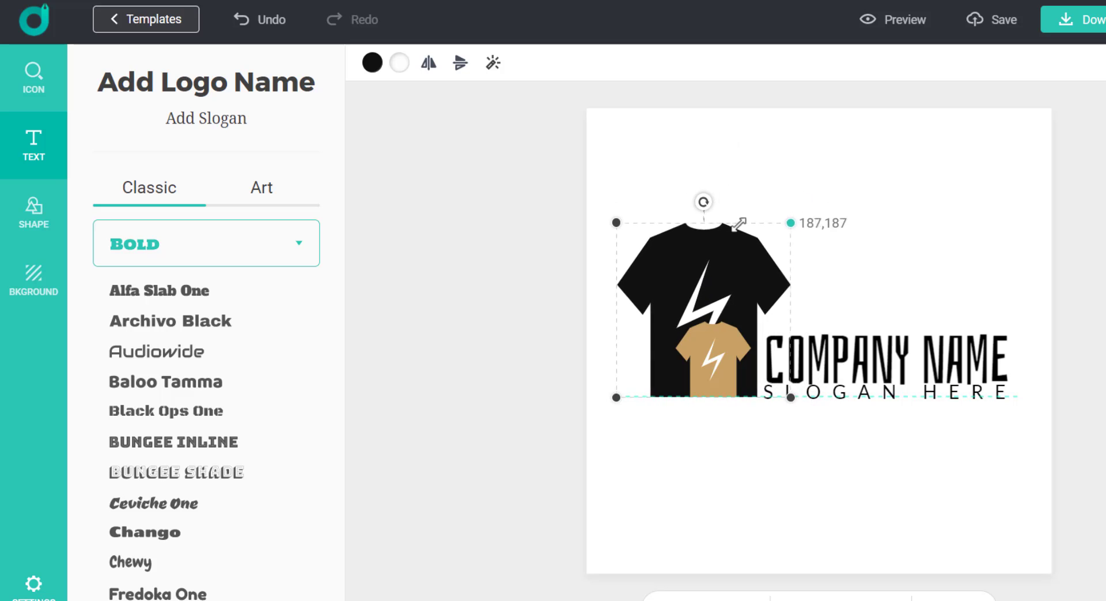
drag(783, 202, 857, 166)
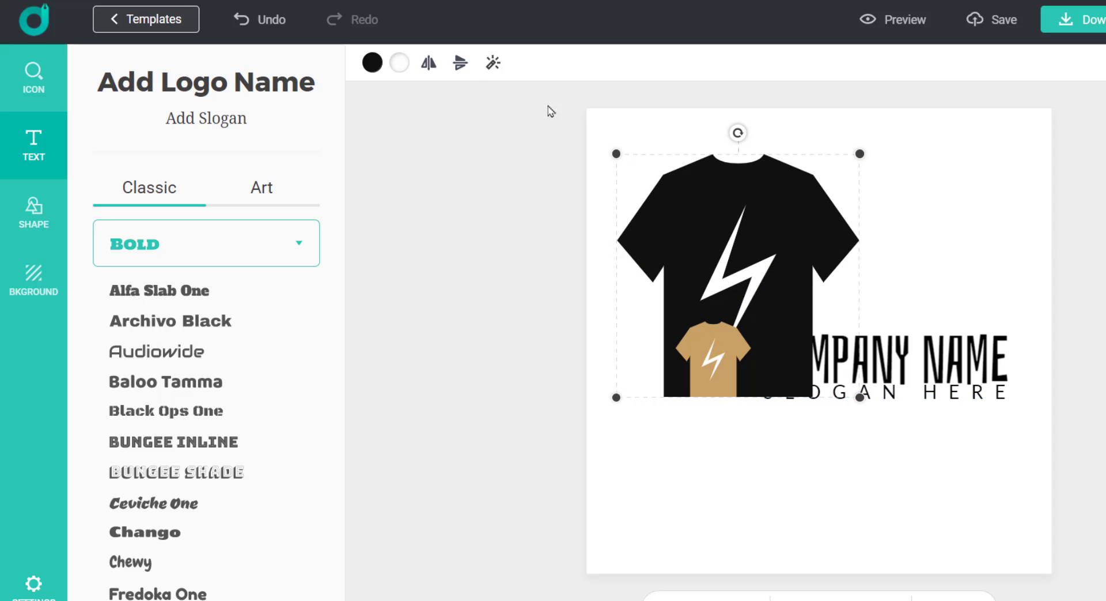
click(268, 24)
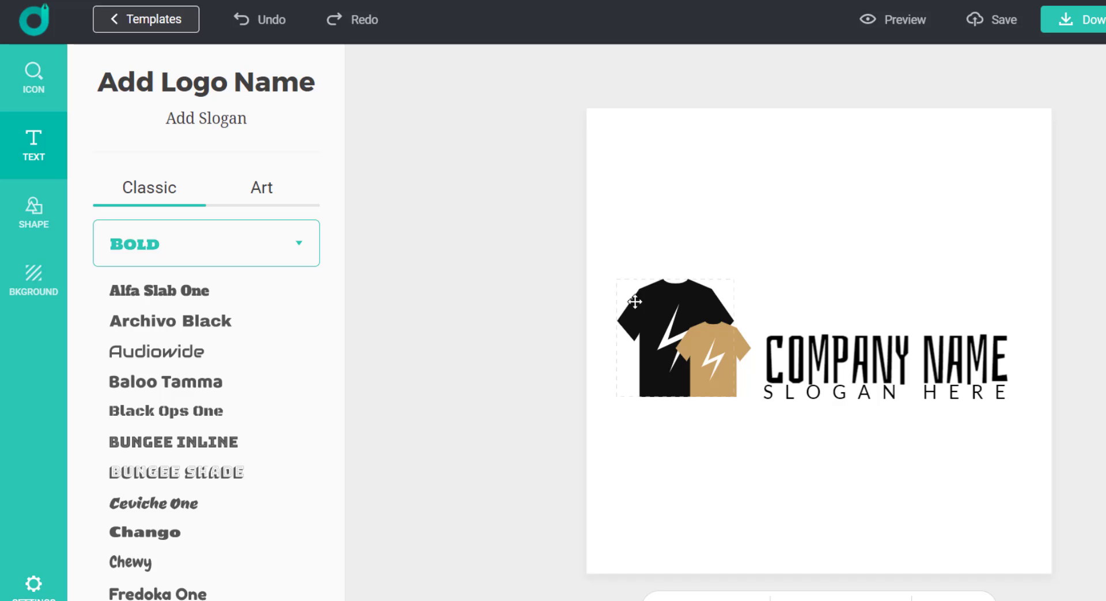
click(670, 299)
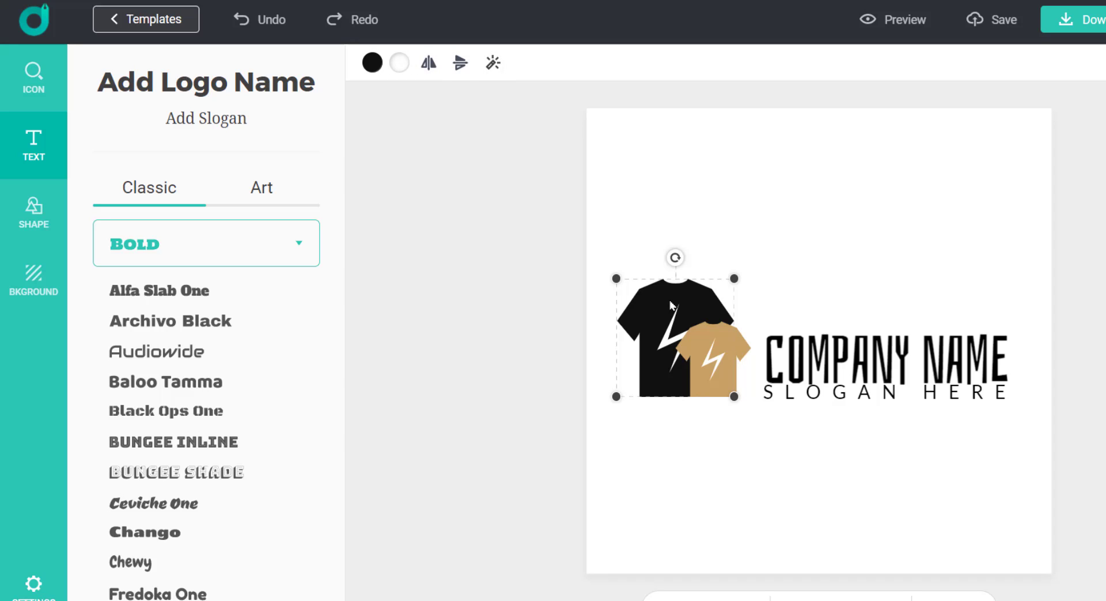
Step: Make the large black shirt purple
click(372, 63)
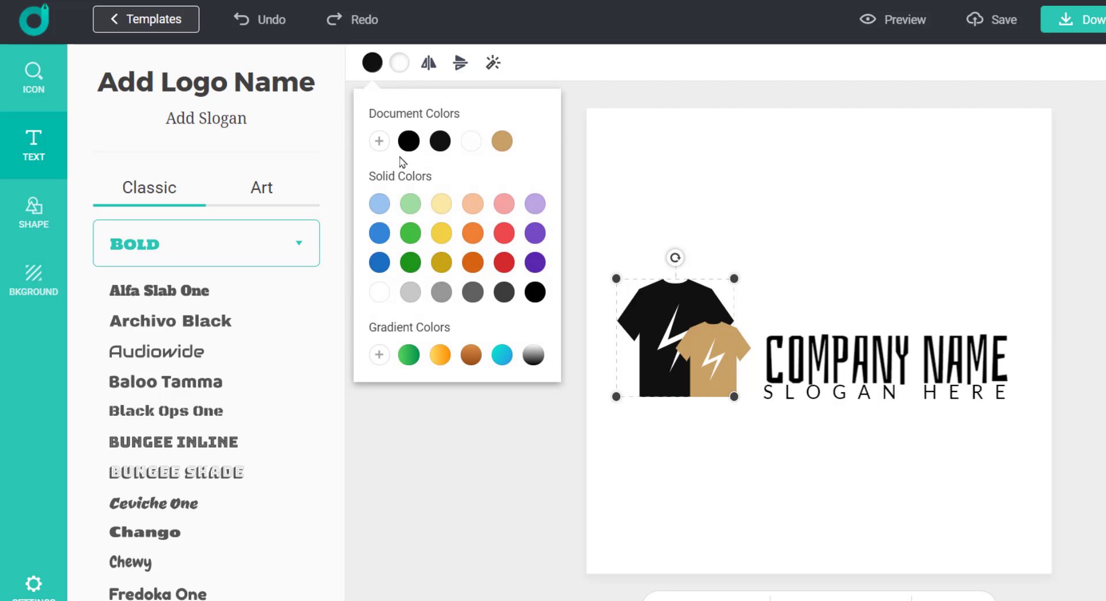
click(473, 263)
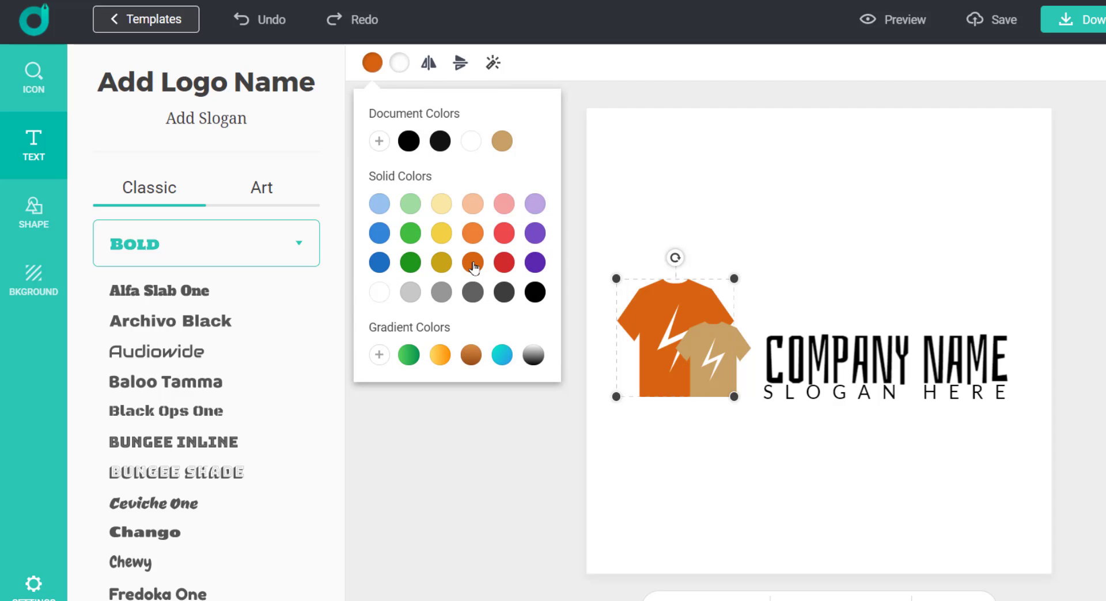
click(506, 263)
click(504, 234)
click(444, 264)
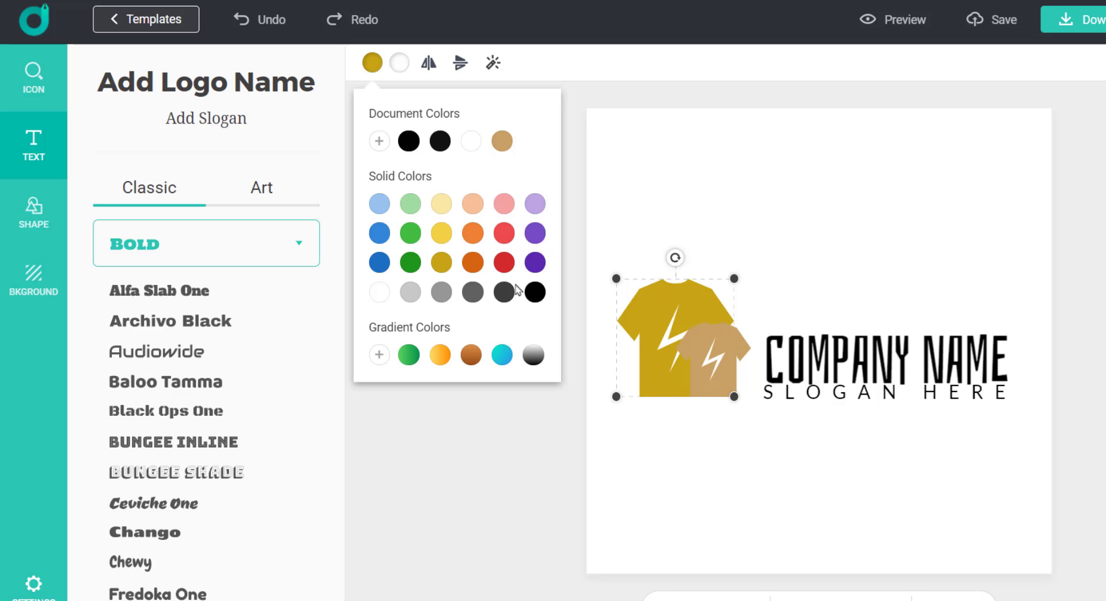
click(534, 291)
click(535, 269)
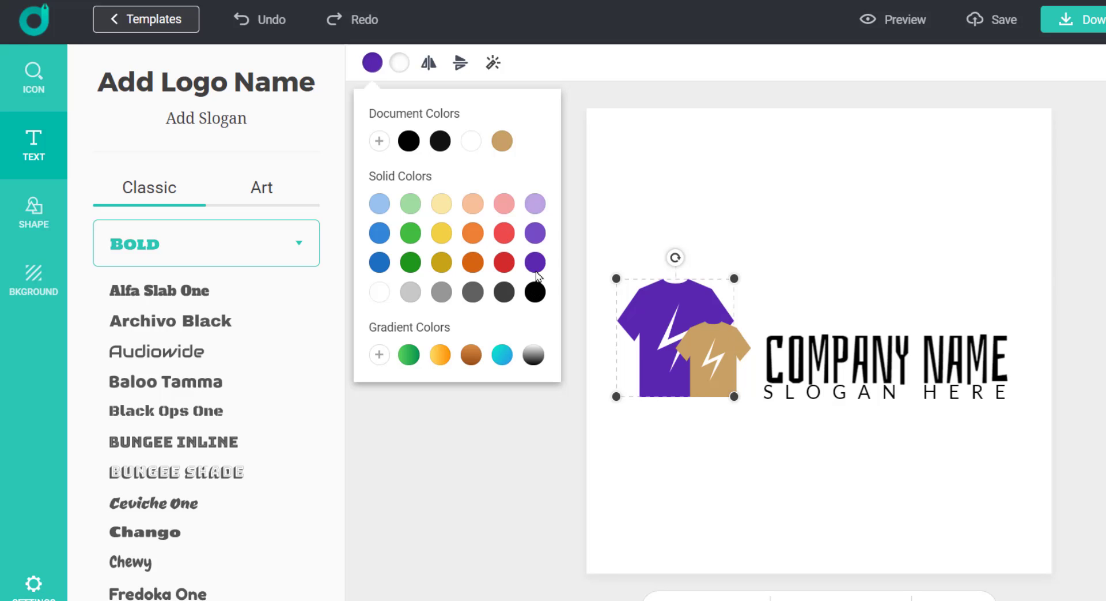
click(570, 192)
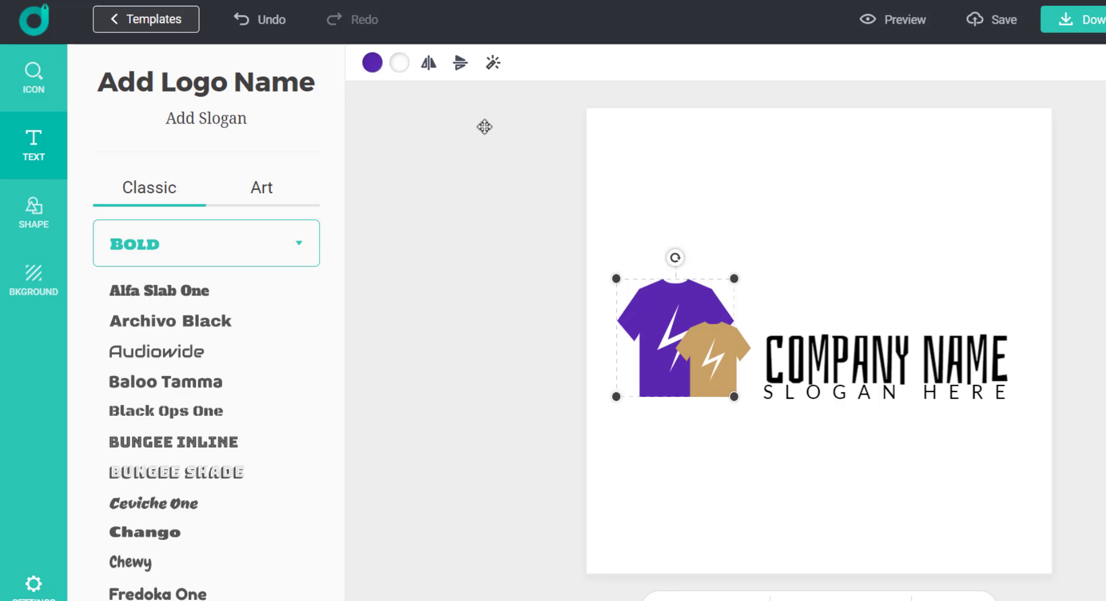
Step: Make the large shirt's lightning bolt light yellow
click(400, 65)
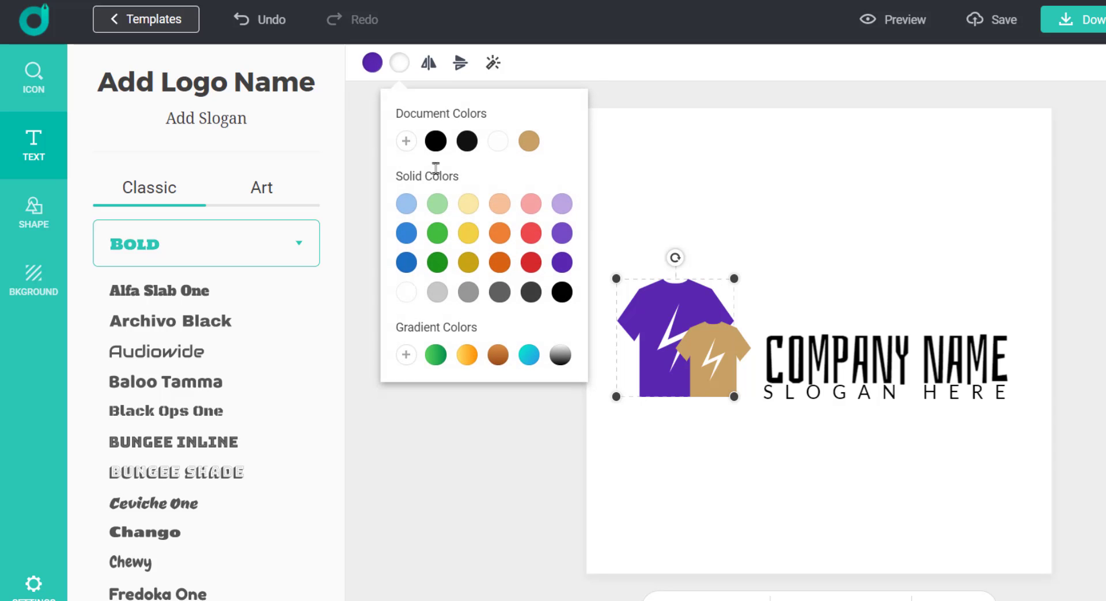
click(407, 232)
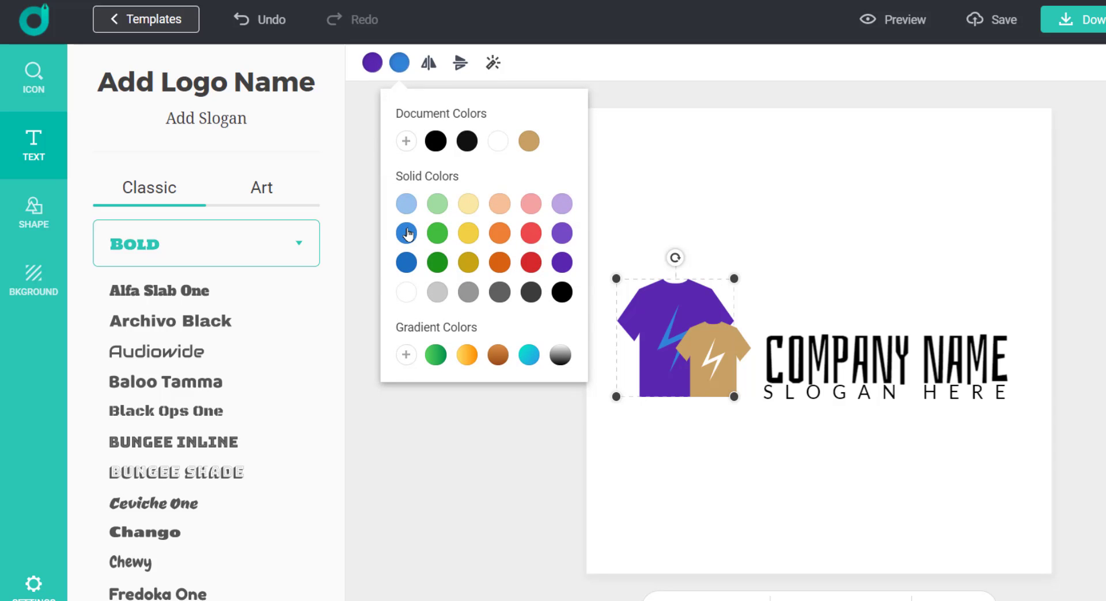
click(441, 265)
click(438, 231)
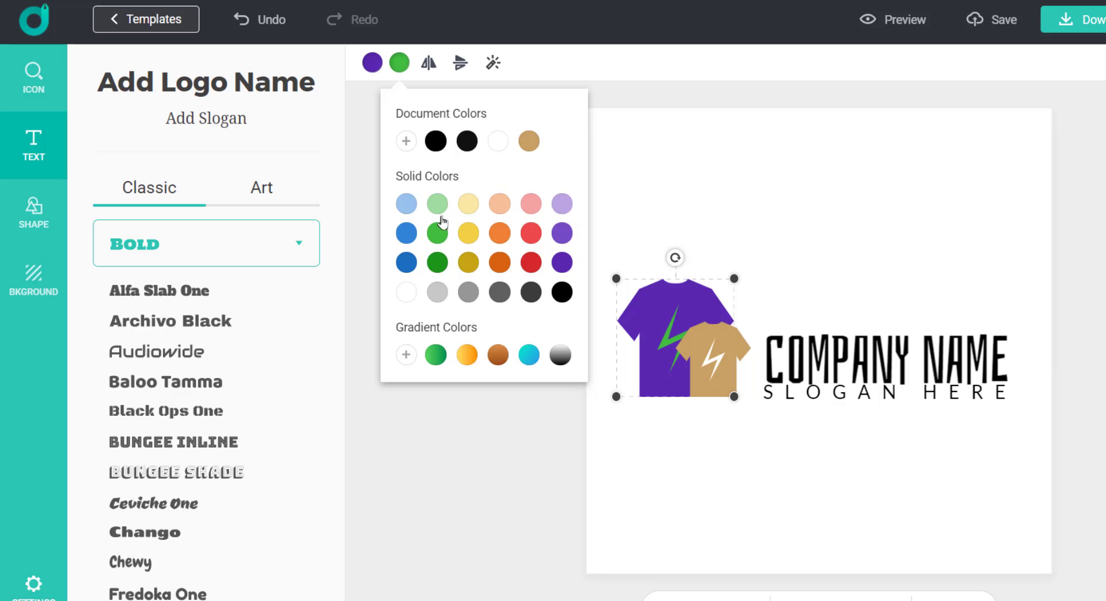
click(444, 214)
click(469, 207)
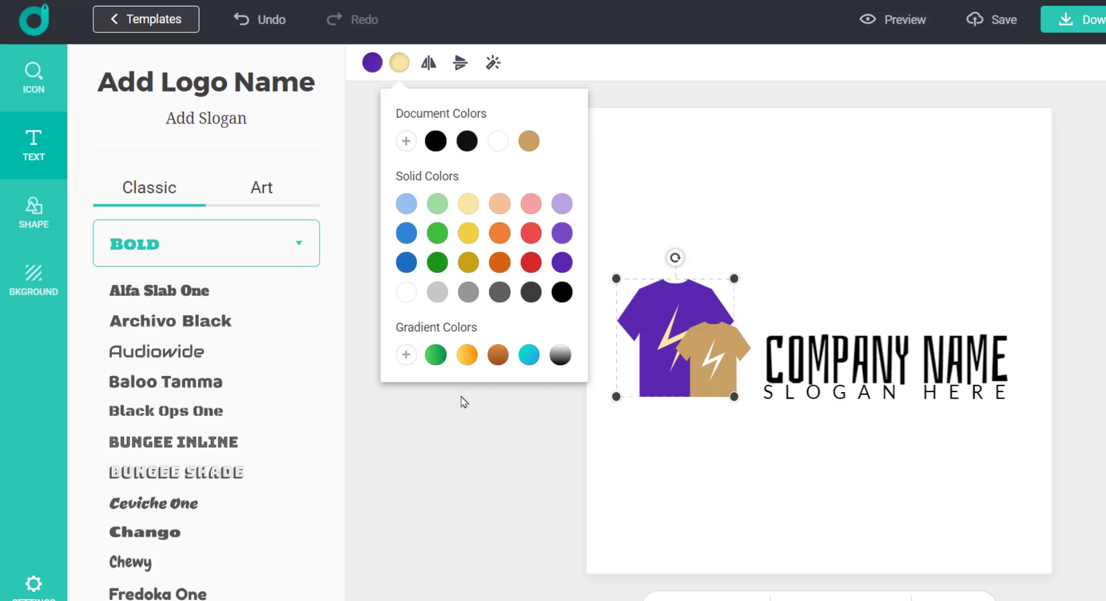
click(461, 425)
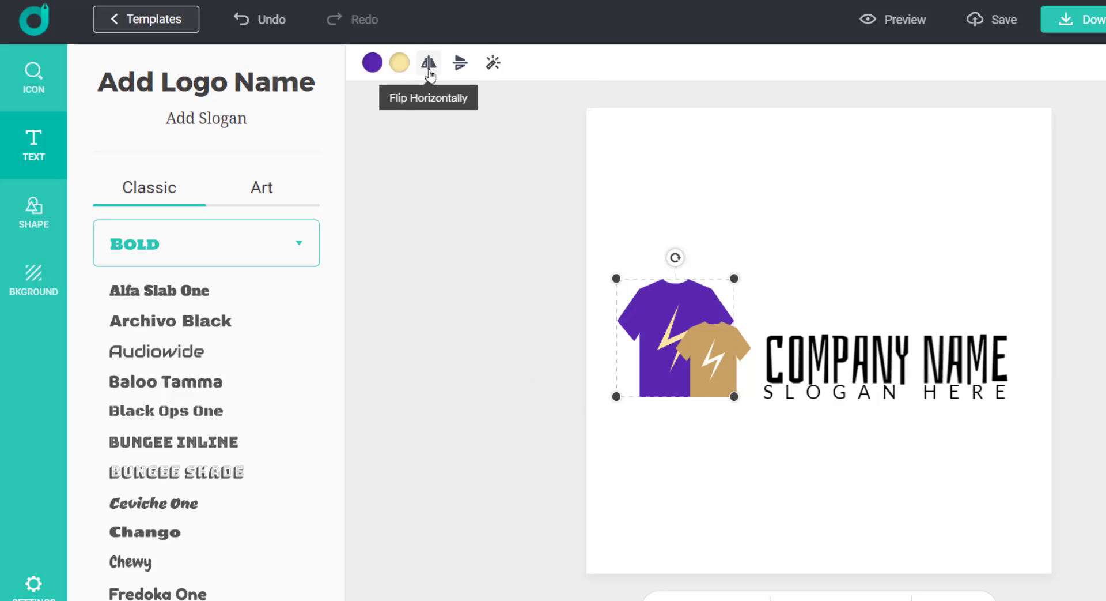
Step: Mirror the purple shirt horizontally, keeping it upright
click(429, 70)
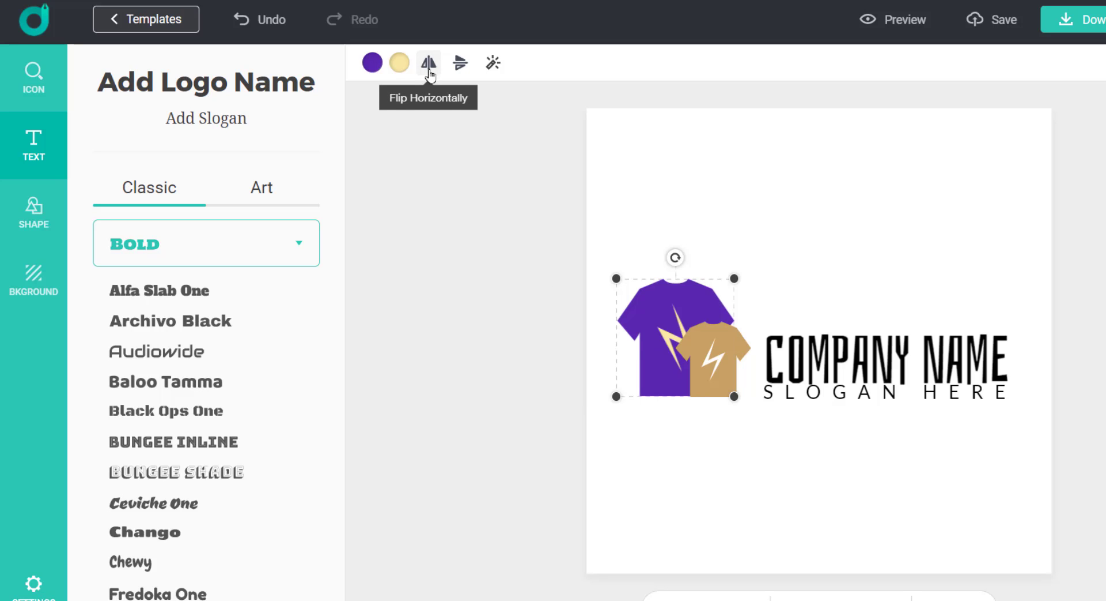
click(461, 64)
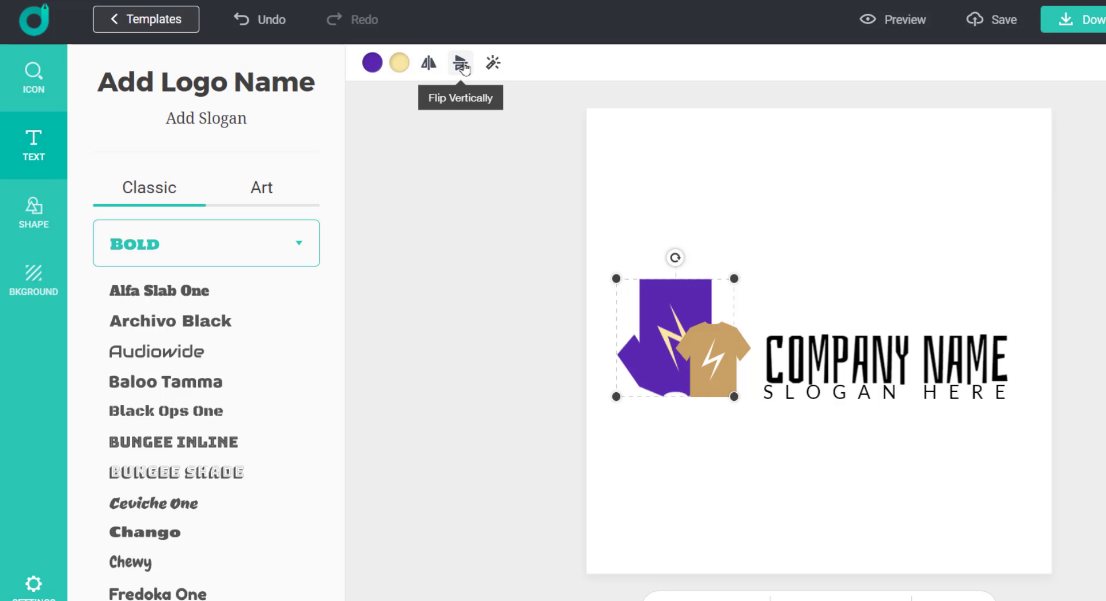
click(465, 69)
click(705, 349)
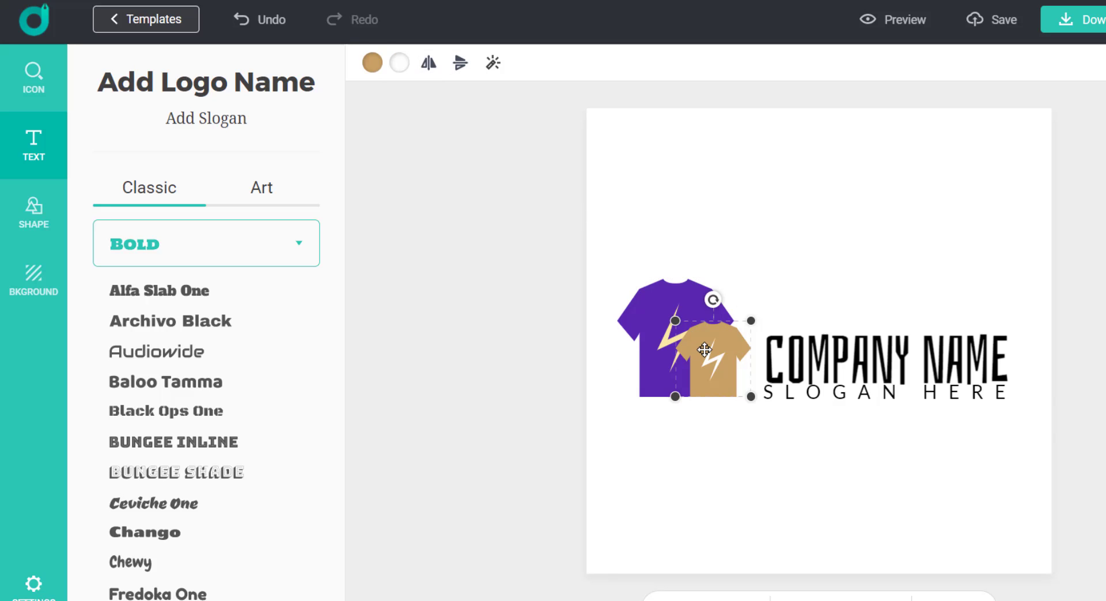
Step: Make the small tan shirt red
click(373, 65)
click(504, 264)
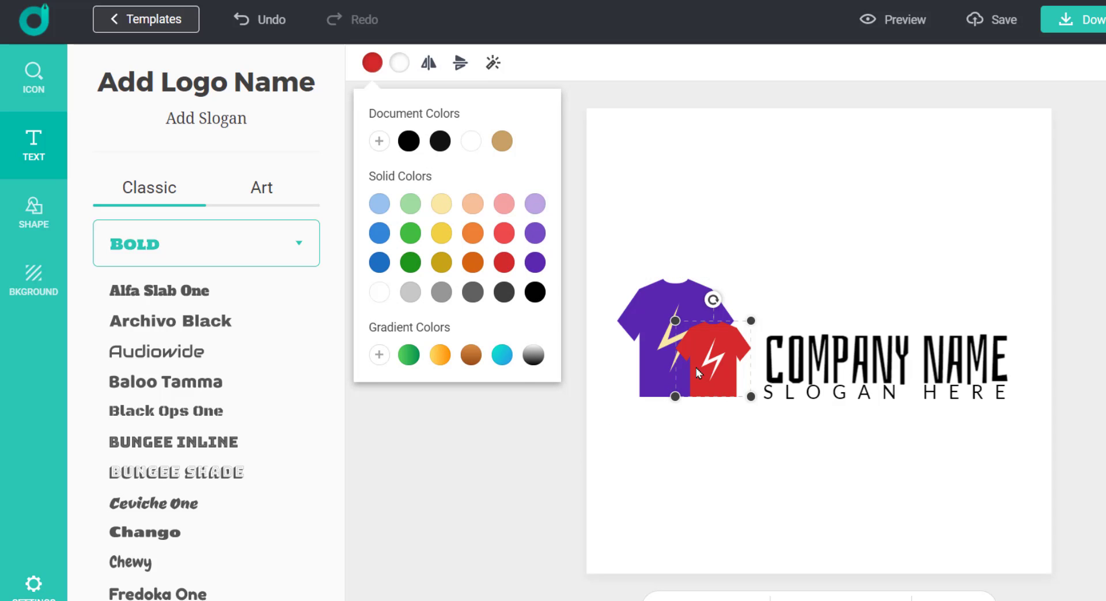
click(415, 209)
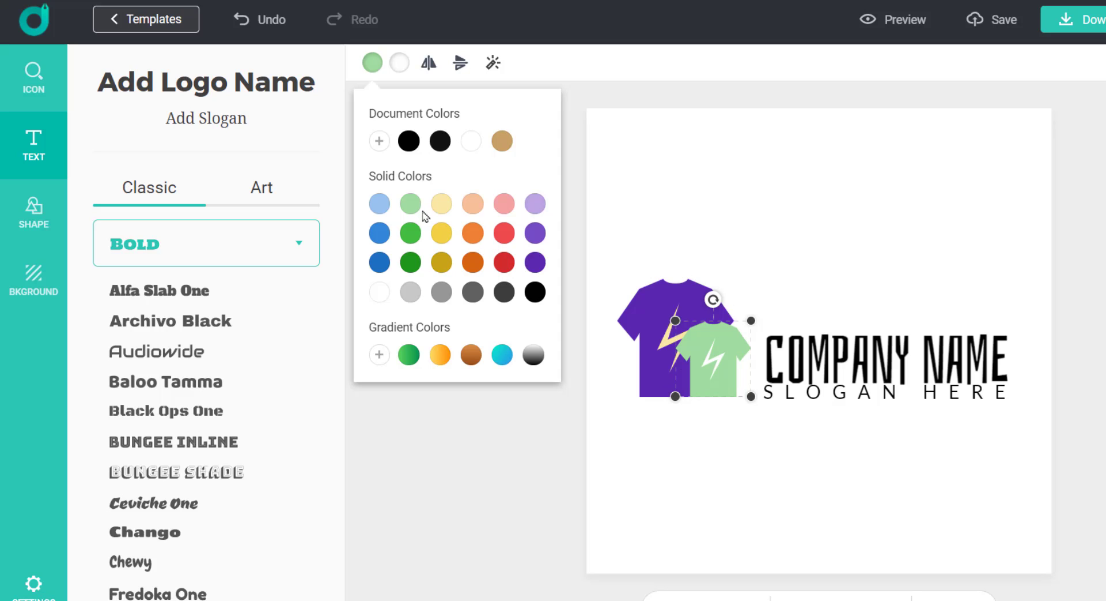
click(505, 264)
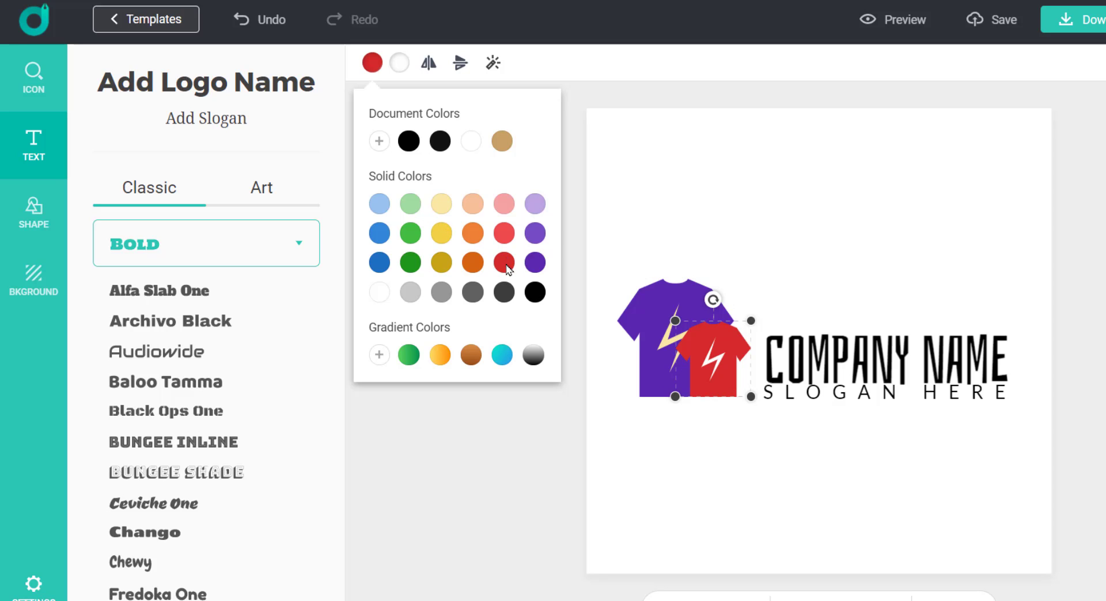
Step: Make the red shirt's lightning bolt light green and deselect it
click(481, 436)
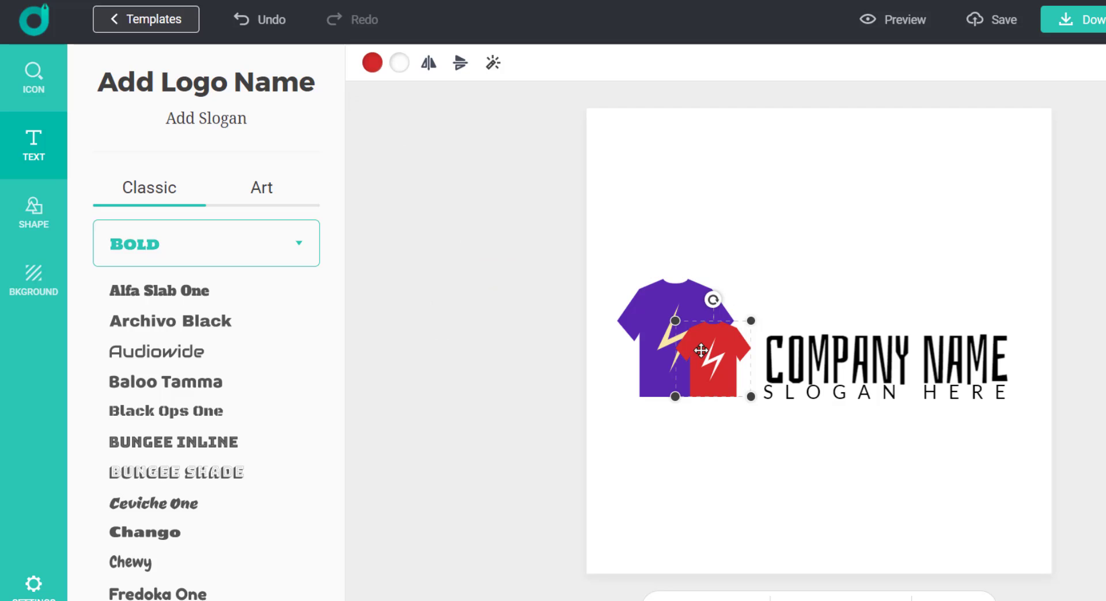
click(399, 63)
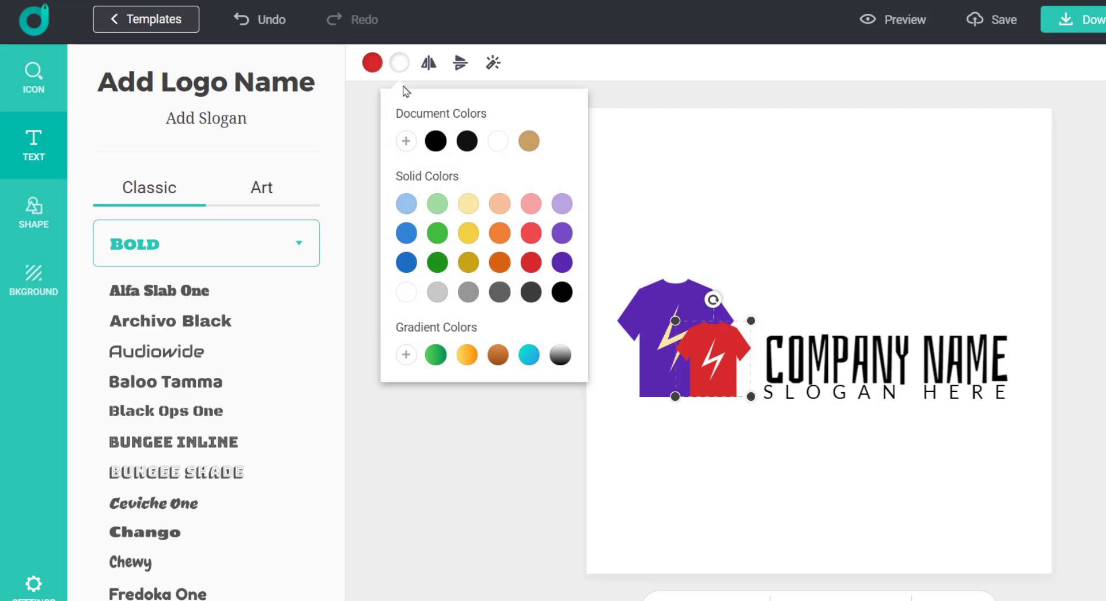
click(442, 207)
click(478, 397)
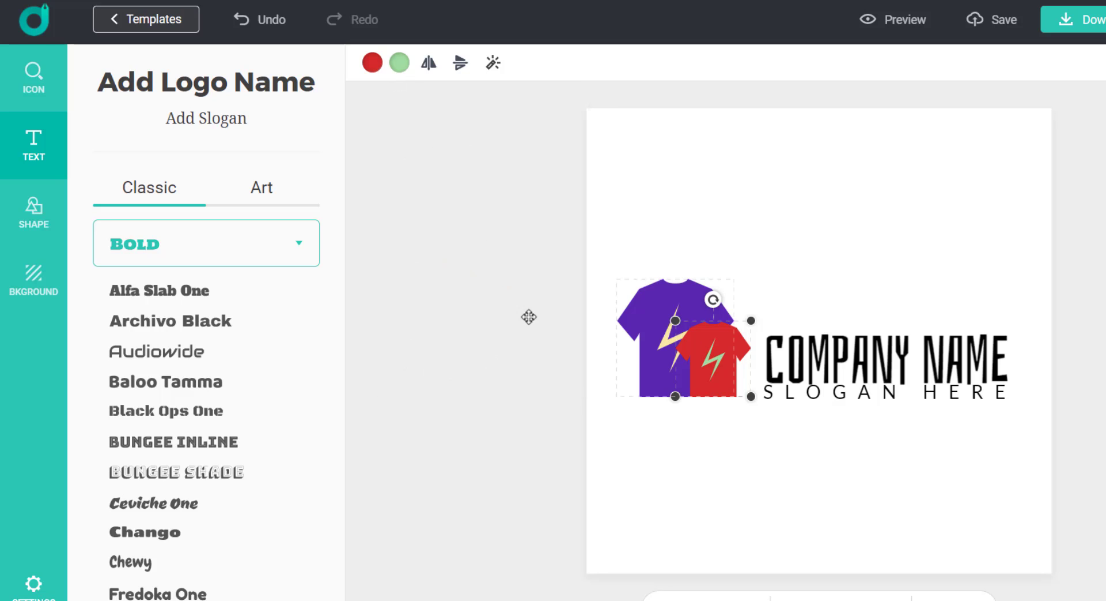
click(602, 296)
mouse_move(655, 305)
mouse_down()
mouse_move(665, 250)
mouse_move(665, 278)
mouse_up()
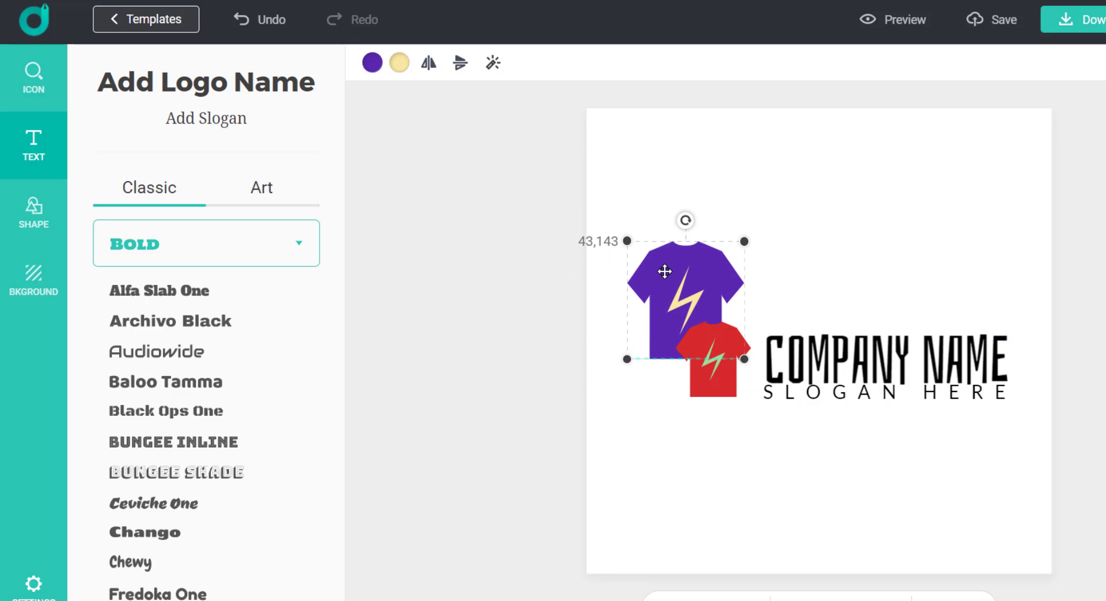
click(266, 23)
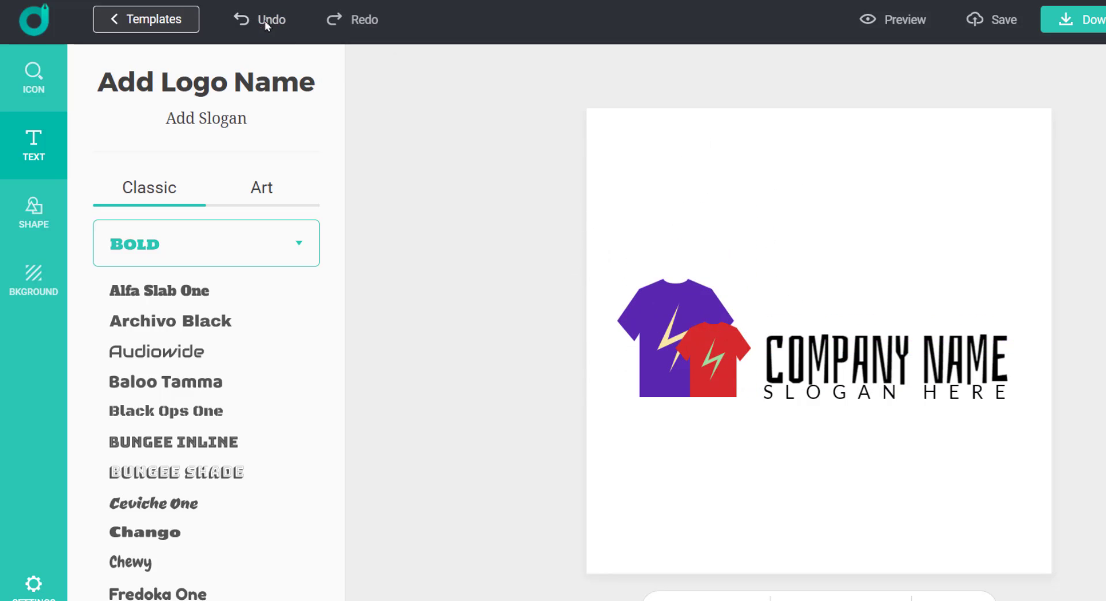
mouse_move(577, 216)
mouse_down()
mouse_move(747, 438)
mouse_move(761, 429)
mouse_up()
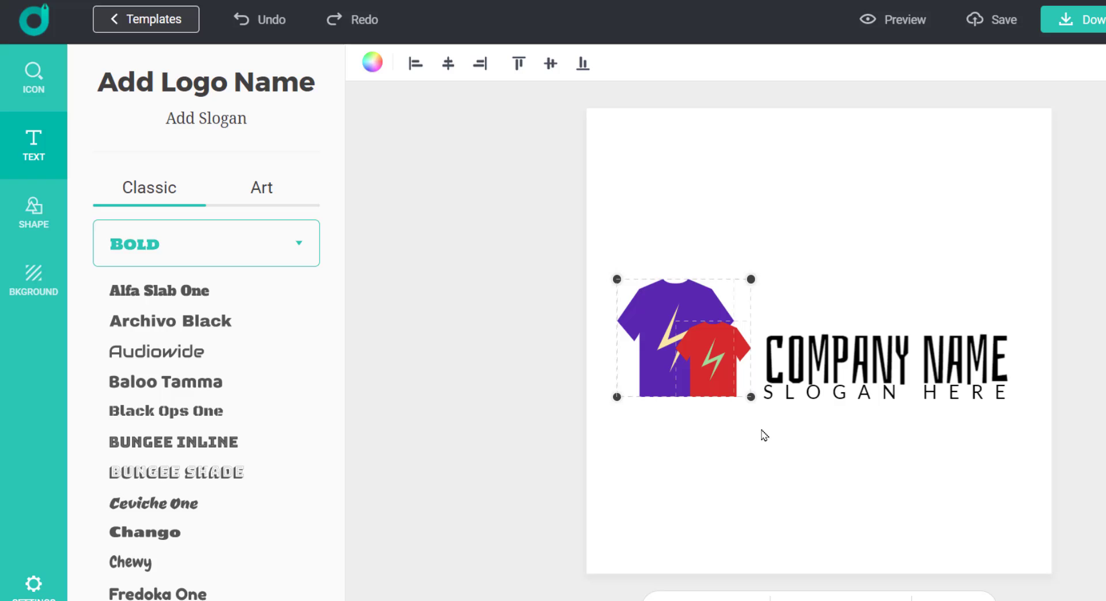
mouse_move(680, 356)
mouse_down()
mouse_move(845, 231)
mouse_move(738, 261)
mouse_up()
click(271, 20)
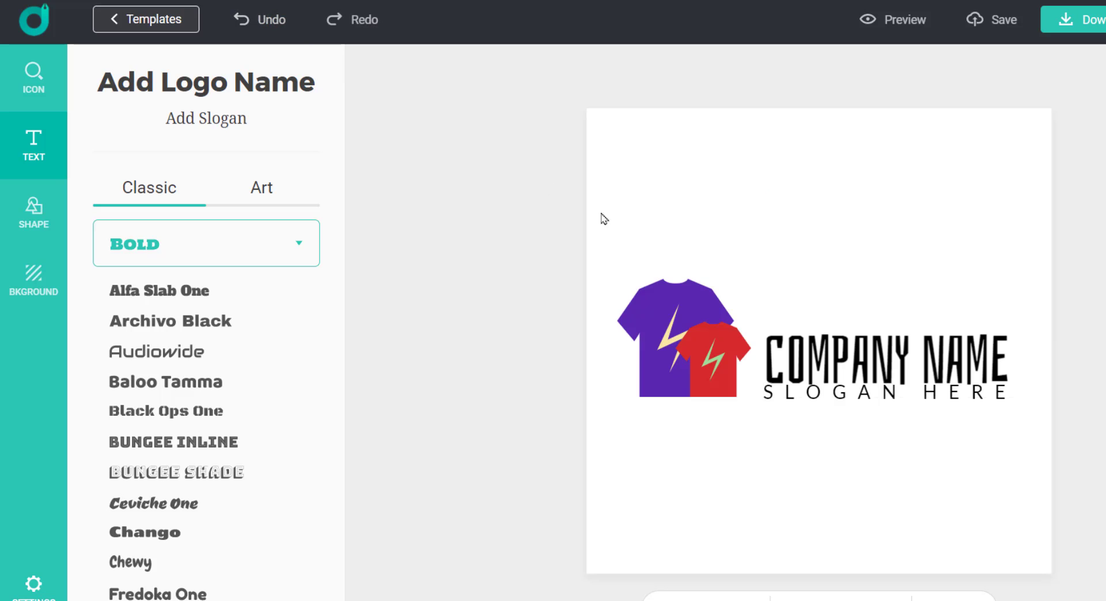
click(836, 354)
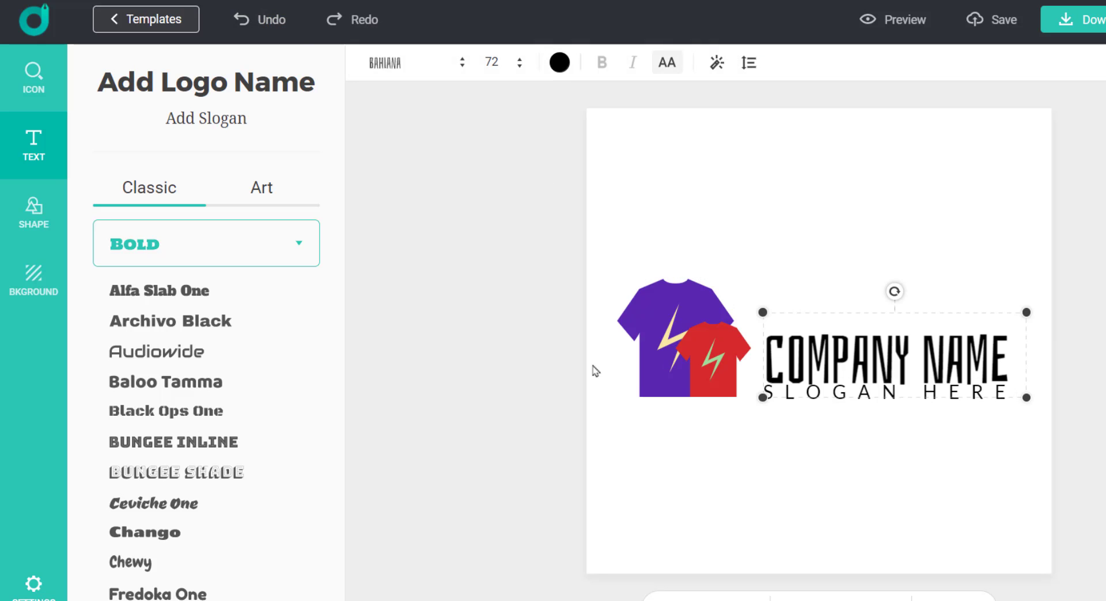
Step: Select the COMPANY NAME text and scroll the editor
click(450, 379)
click(846, 352)
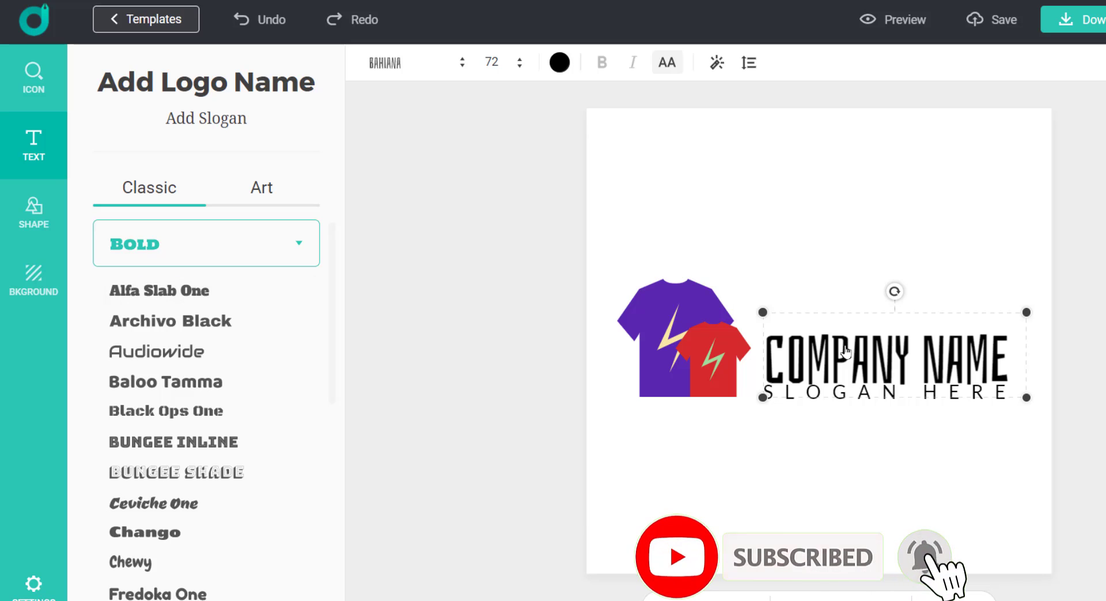
scroll(255, 316, down, 1)
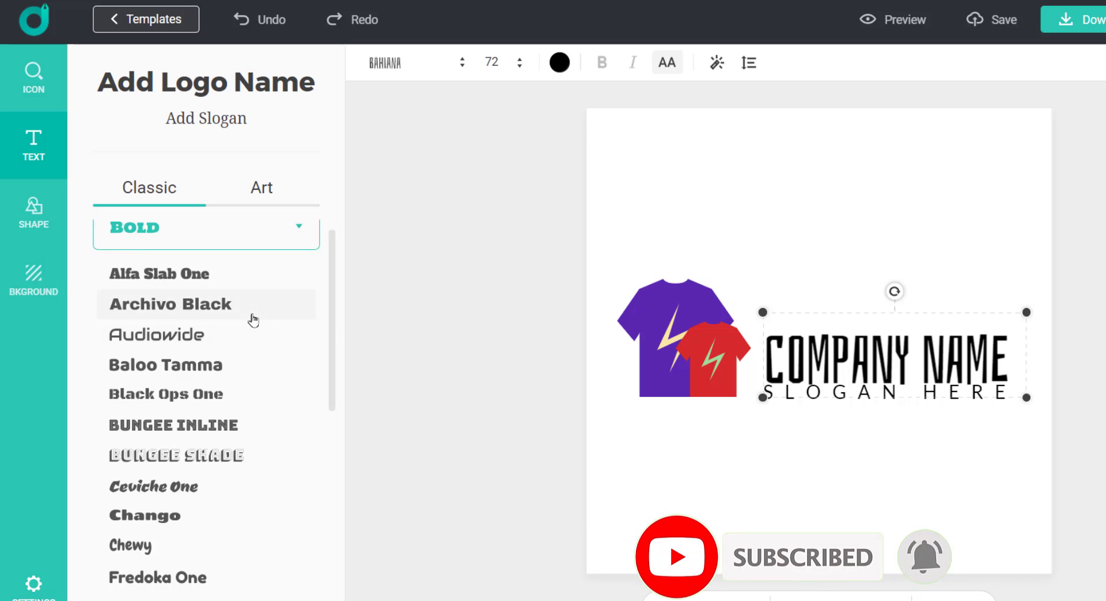
scroll(254, 320, down, 3)
scroll(253, 320, down, 3)
scroll(254, 320, down, 2)
scroll(253, 319, up, 2)
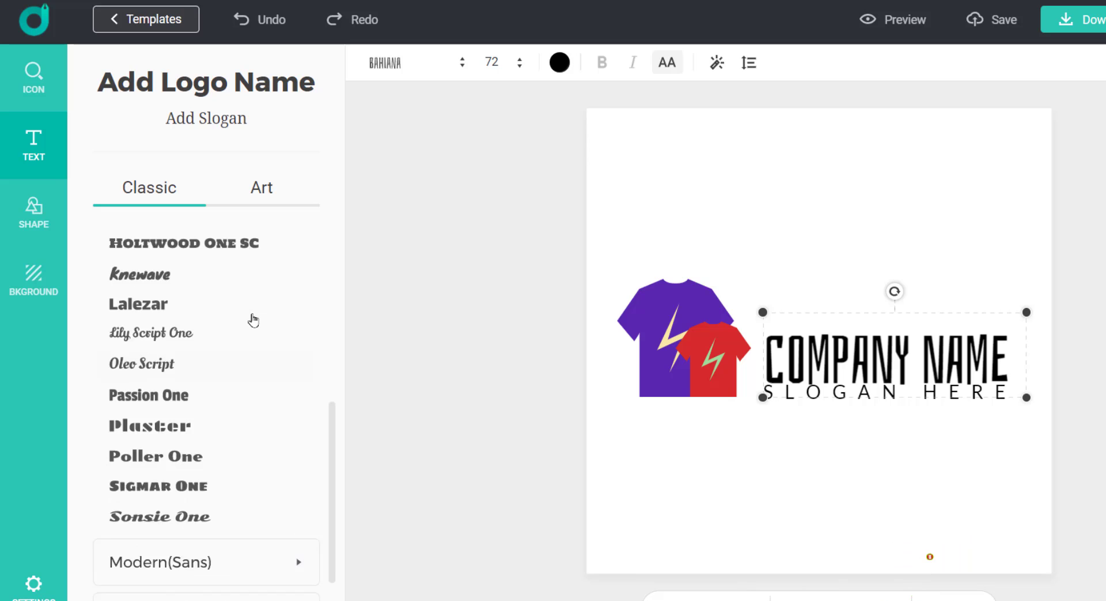
scroll(255, 320, up, 3)
scroll(254, 320, up, 2)
scroll(321, 316, up, 3)
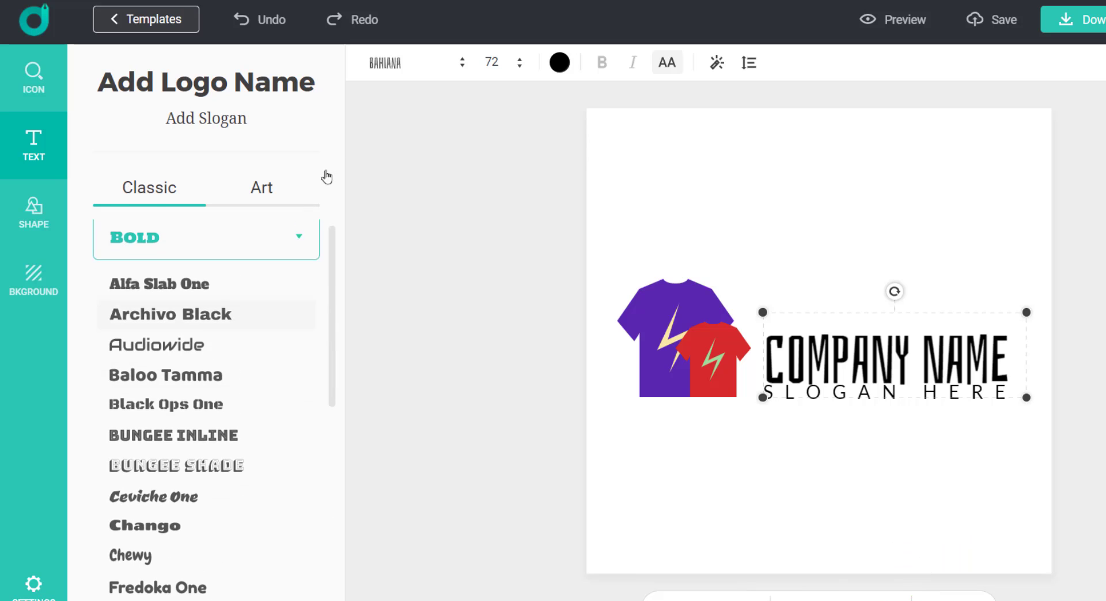
Step: Try the Modern(Sans) Coda font on the company name, then undo it
click(383, 63)
scroll(468, 112, up, 1)
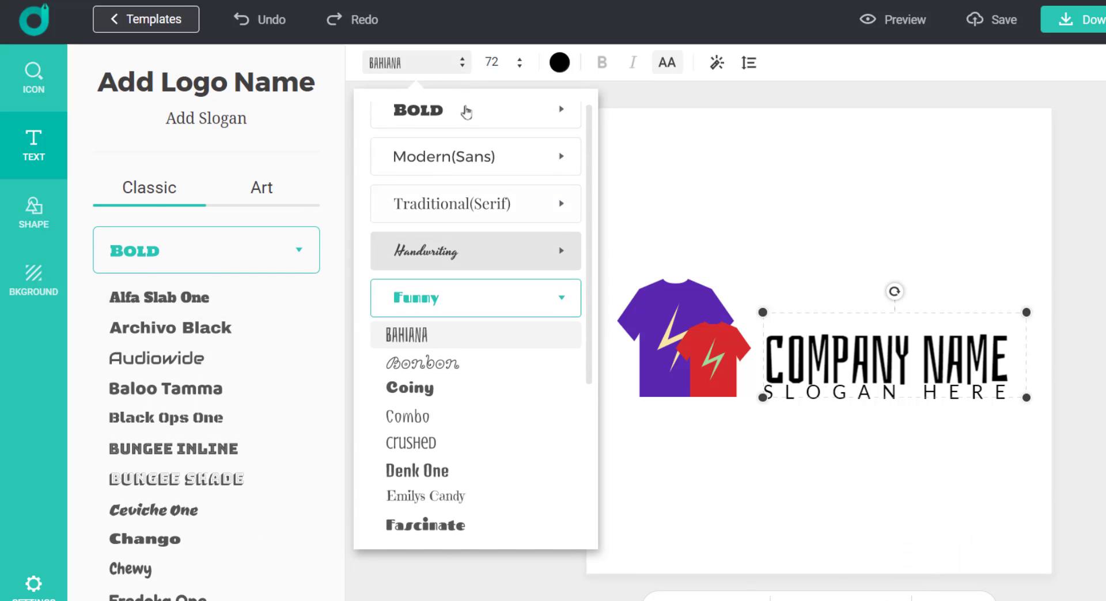
click(468, 112)
click(478, 129)
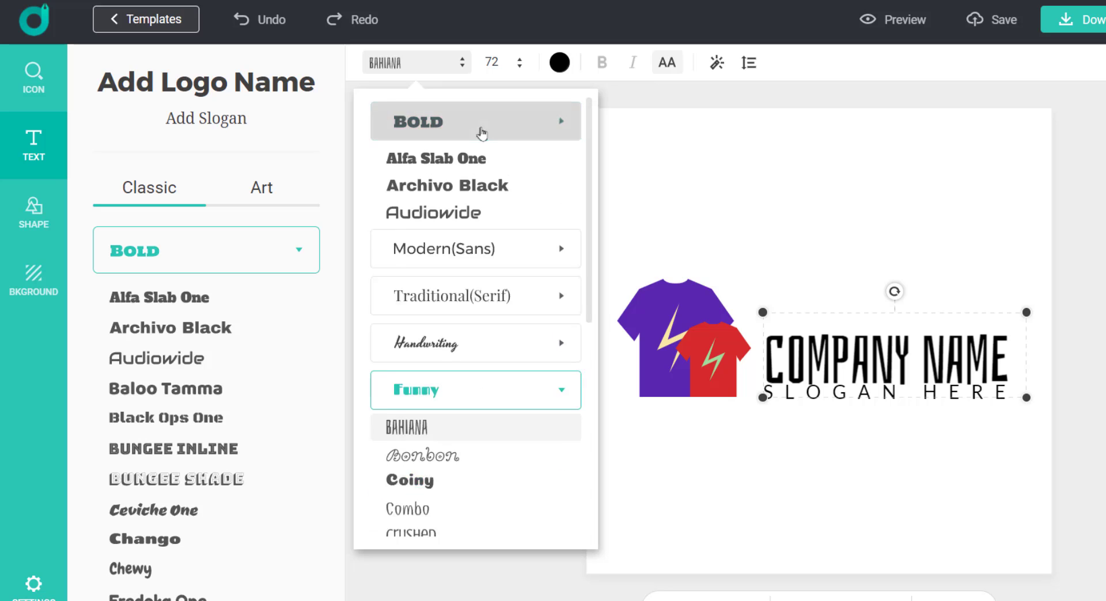
click(519, 171)
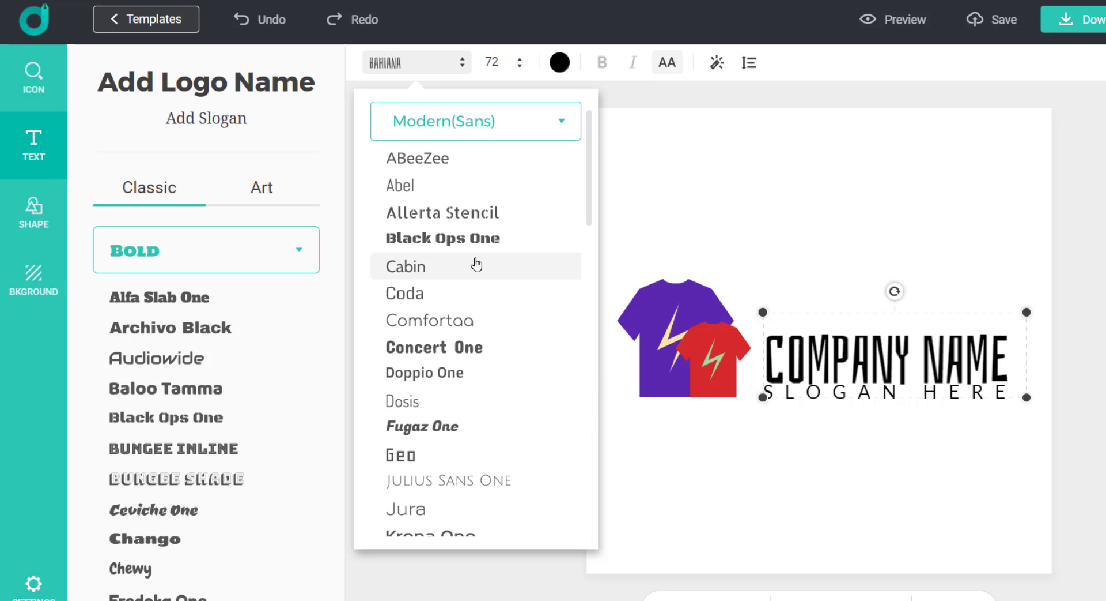
click(478, 298)
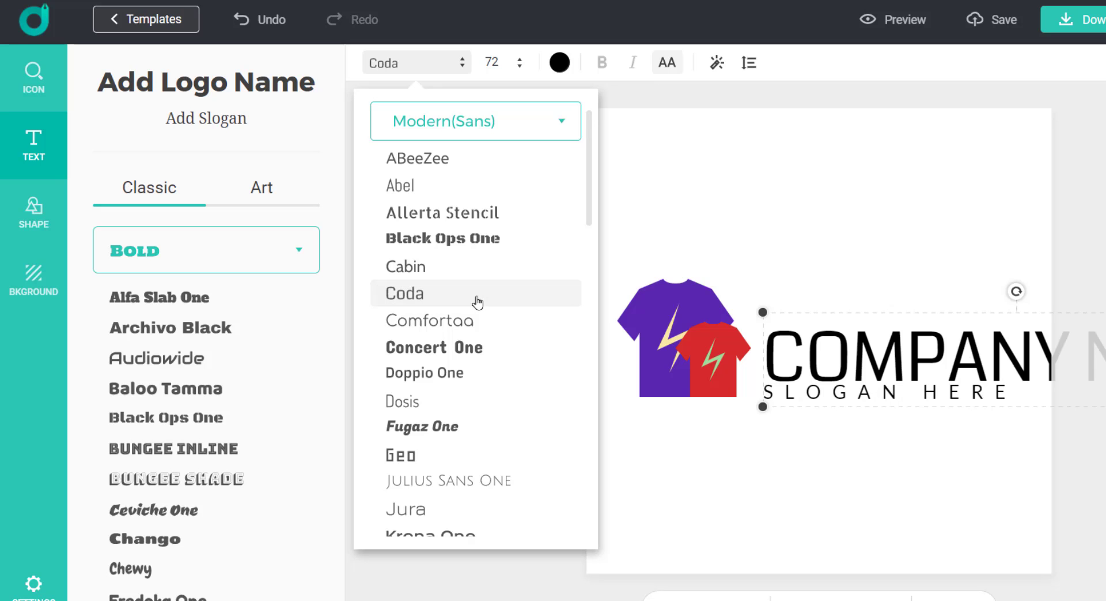
click(262, 21)
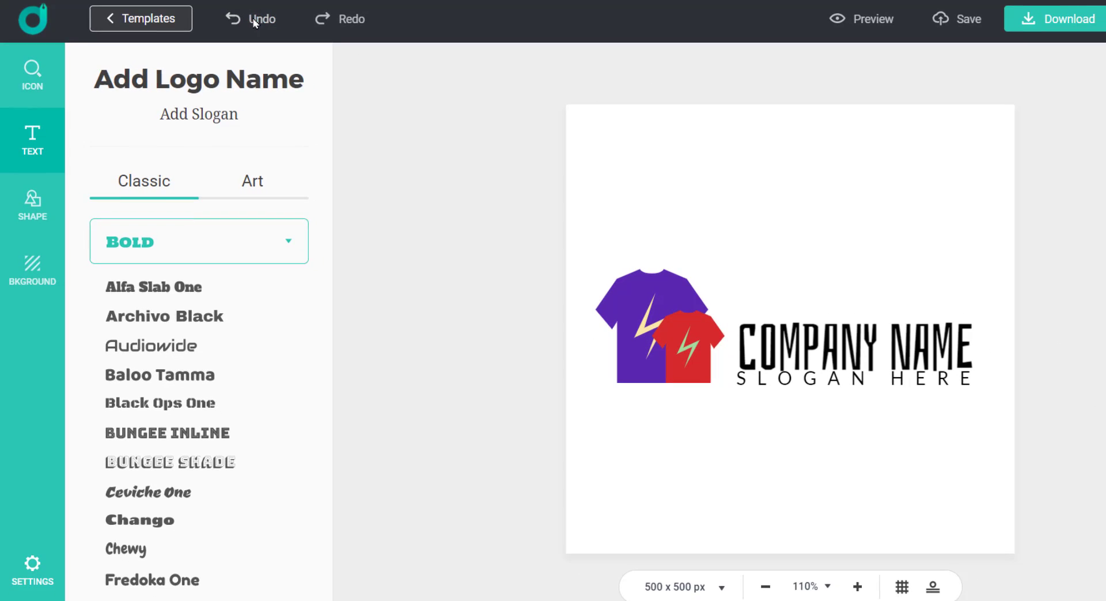
Step: Apply the Funny category's Nosifer font to the company name
click(786, 329)
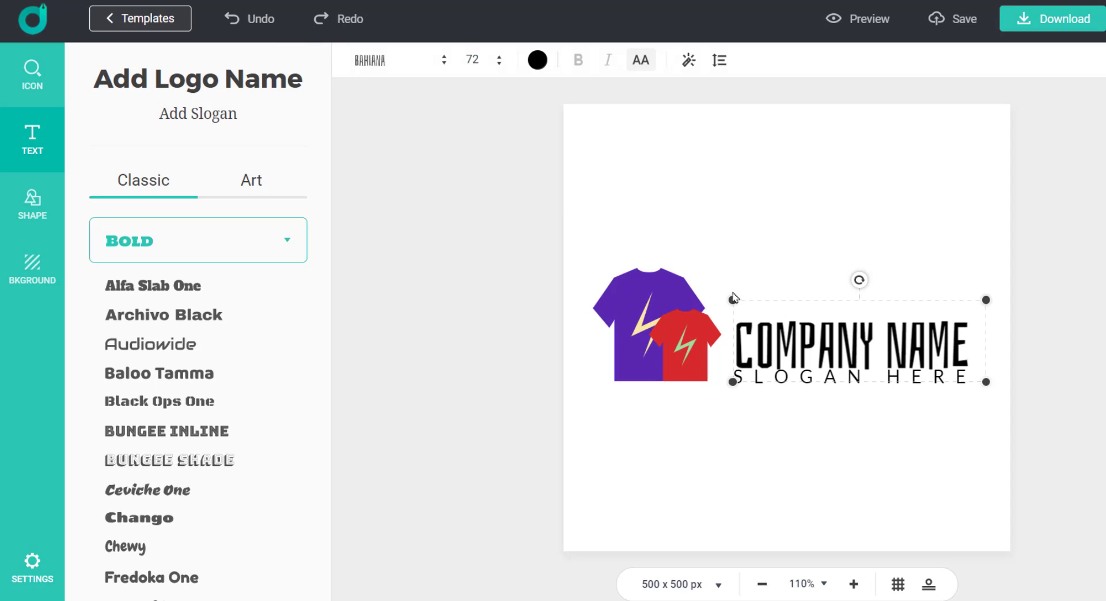
click(366, 66)
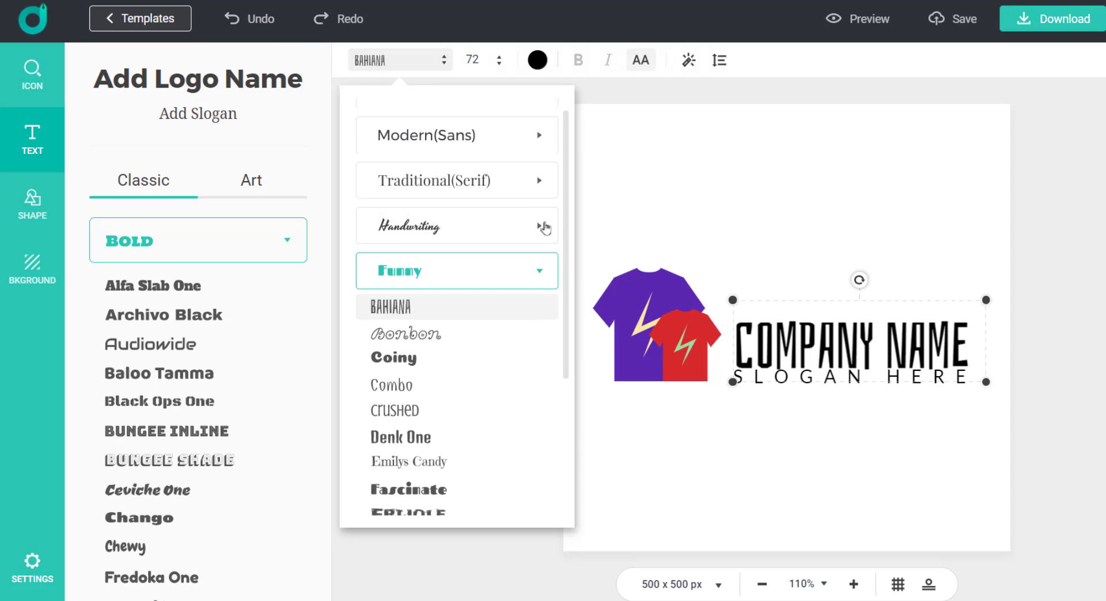
drag(566, 245, 565, 378)
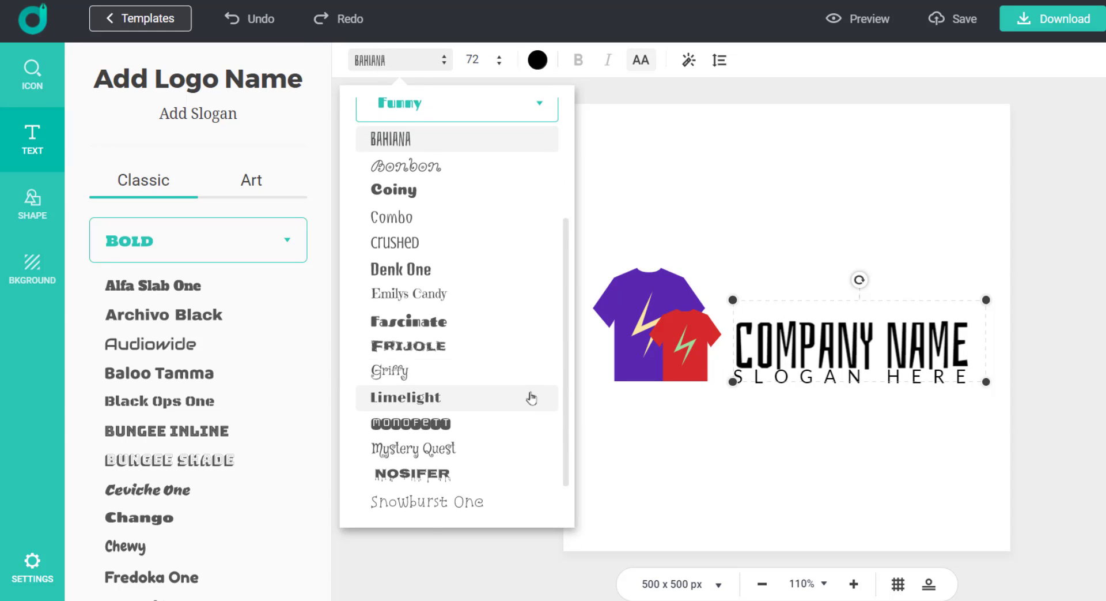
click(454, 456)
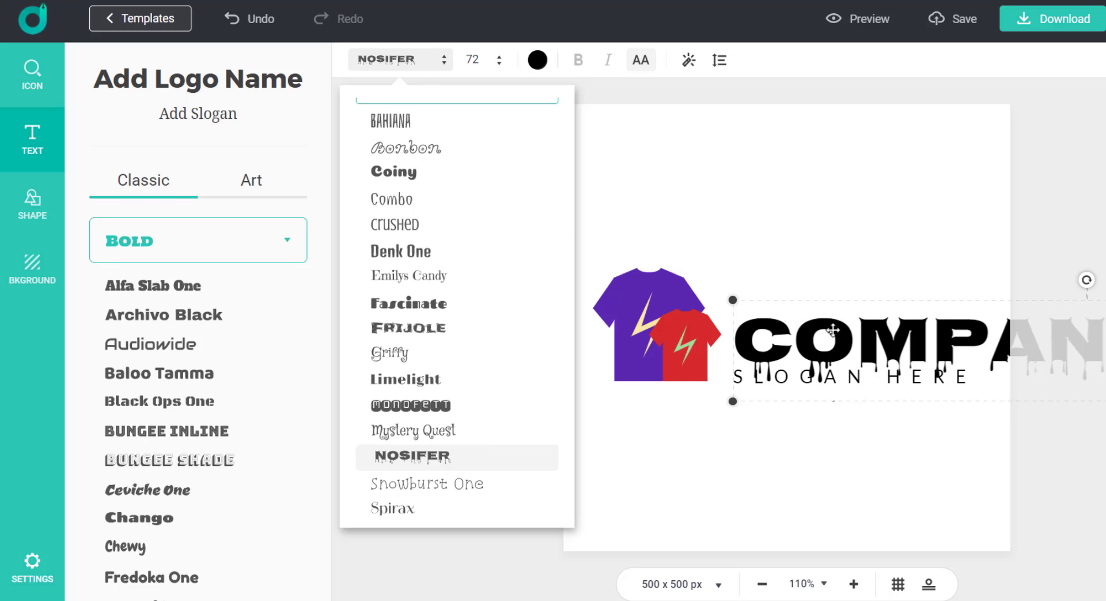
click(853, 322)
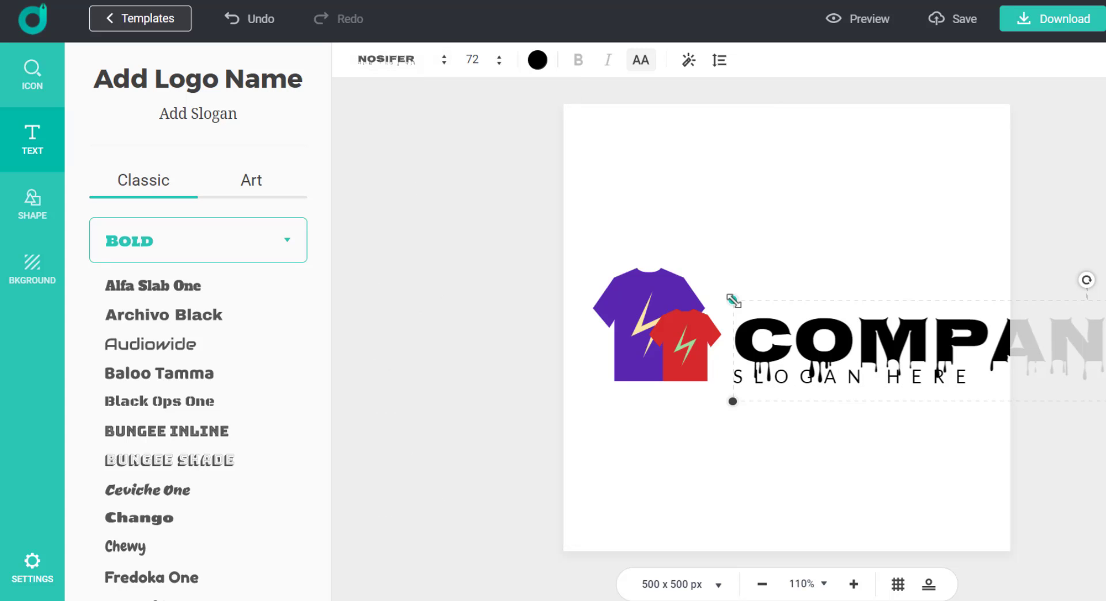
Step: Shrink the company name to size 23
mouse_move(733, 299)
mouse_down()
mouse_move(957, 330)
mouse_move(939, 358)
mouse_move(686, 430)
mouse_up()
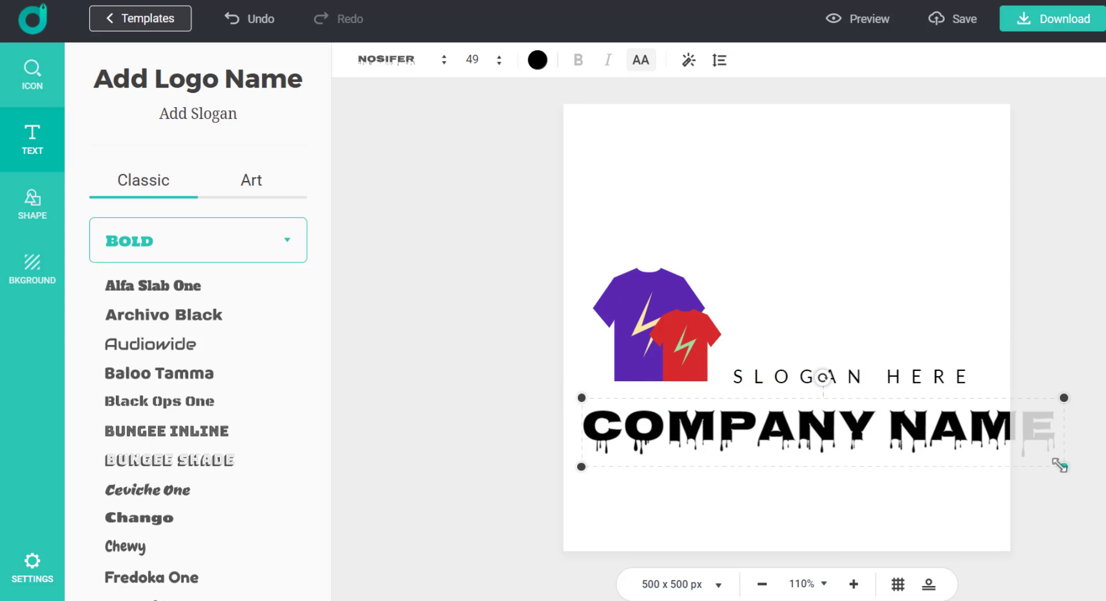
drag(1060, 465, 809, 421)
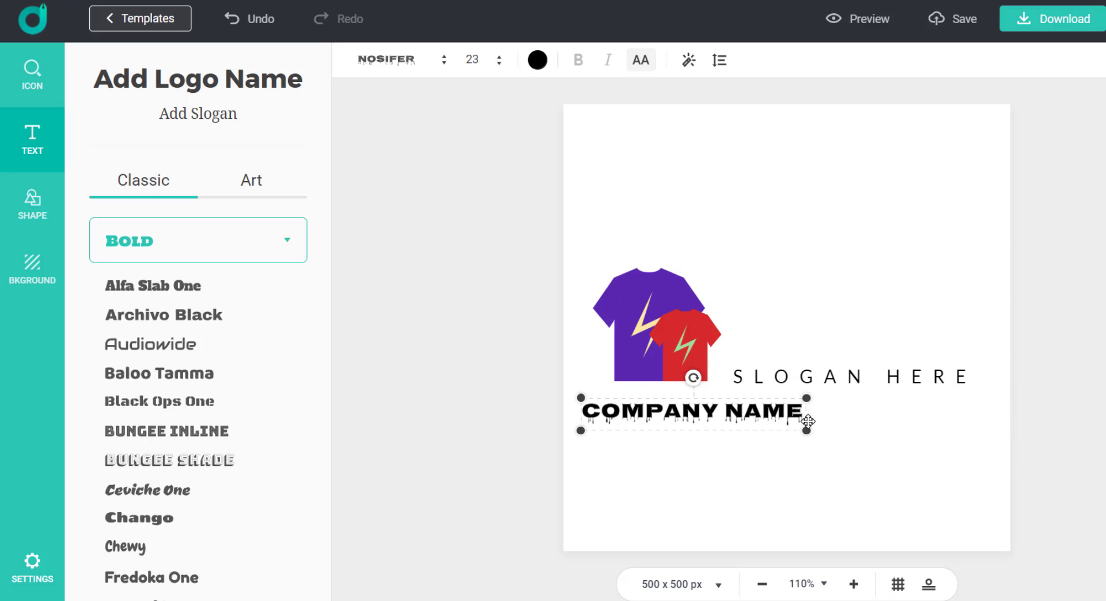
click(728, 464)
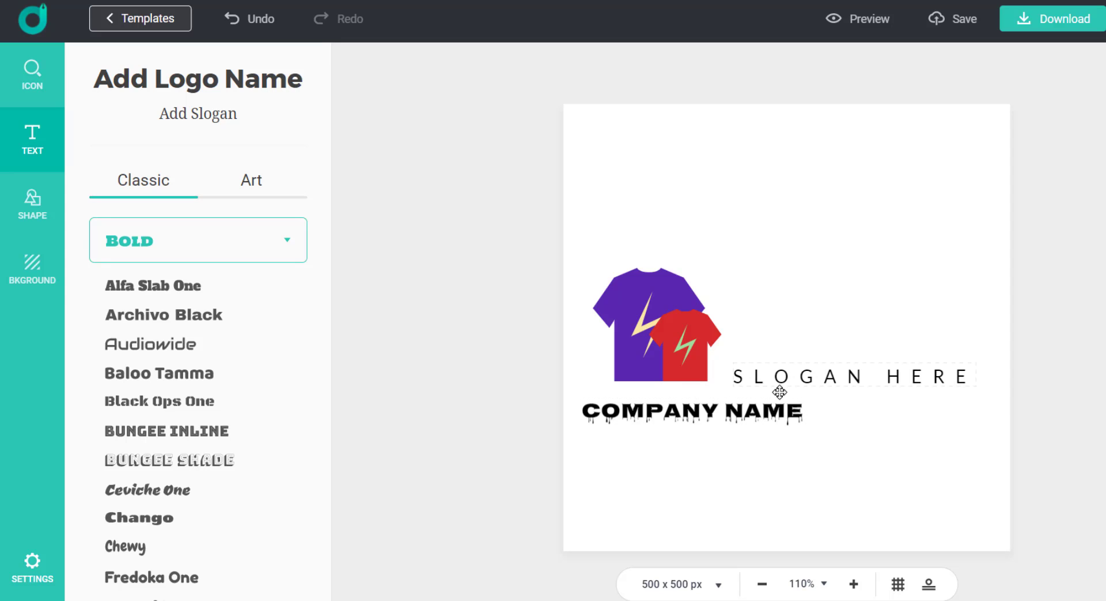
Step: Put the slogan under the company name and centre both shirts above the text
mouse_move(797, 374)
mouse_down()
mouse_move(721, 453)
mouse_move(713, 448)
mouse_up()
click(474, 388)
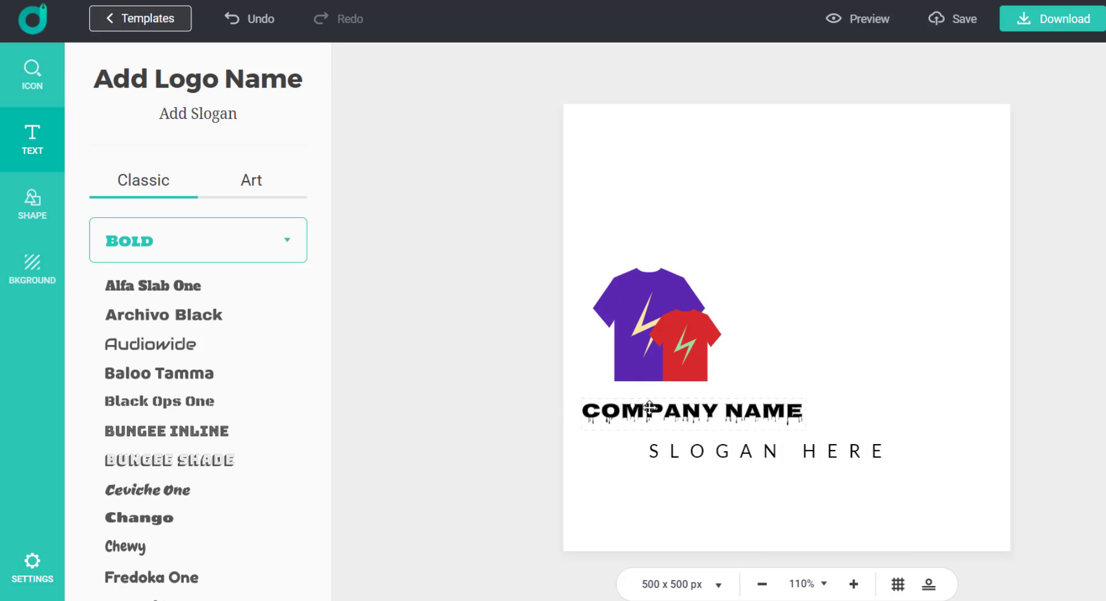
drag(689, 410, 774, 418)
click(478, 394)
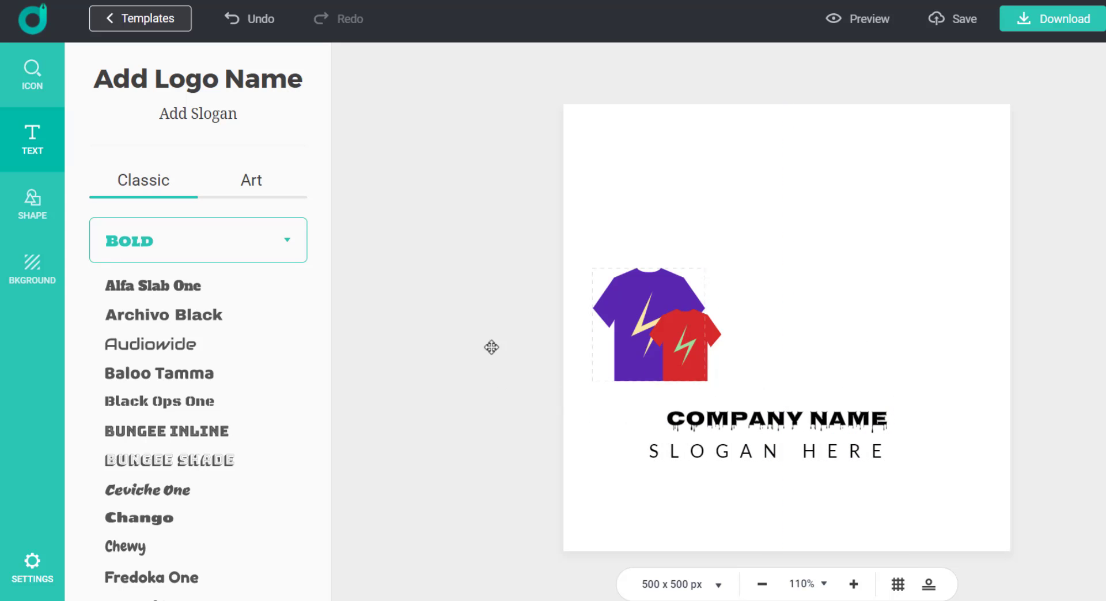
drag(688, 309, 745, 407)
drag(669, 329, 779, 342)
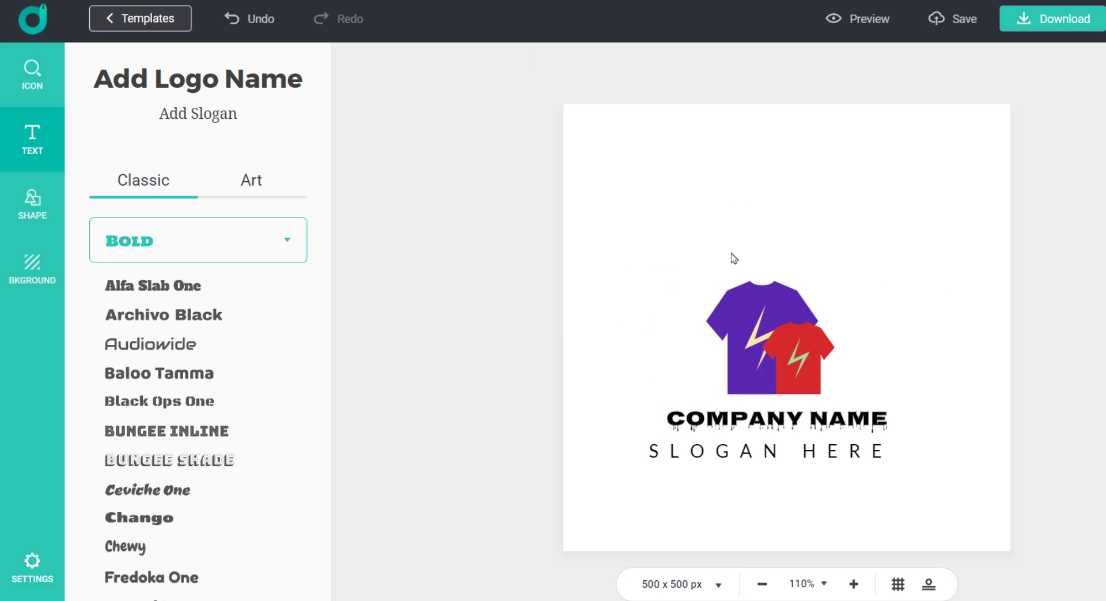
Step: Enlarge the whole logo group and centre it on the canvas
drag(534, 216, 1032, 534)
mouse_move(777, 377)
mouse_down()
mouse_move(779, 306)
mouse_move(759, 275)
mouse_move(720, 257)
mouse_up()
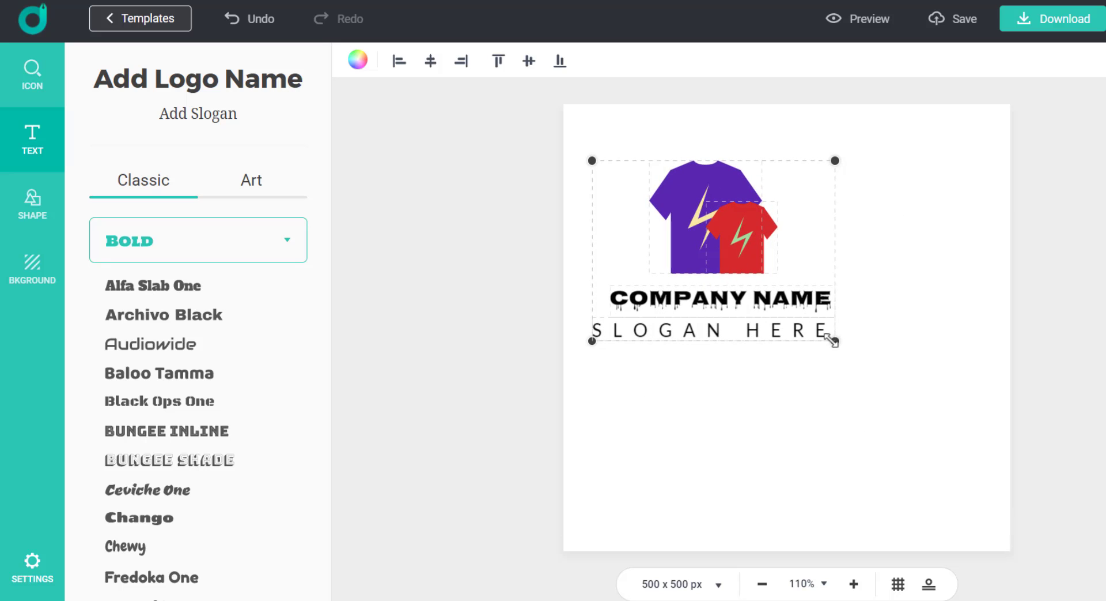
mouse_move(833, 342)
mouse_down()
mouse_move(909, 409)
mouse_move(1005, 468)
mouse_up()
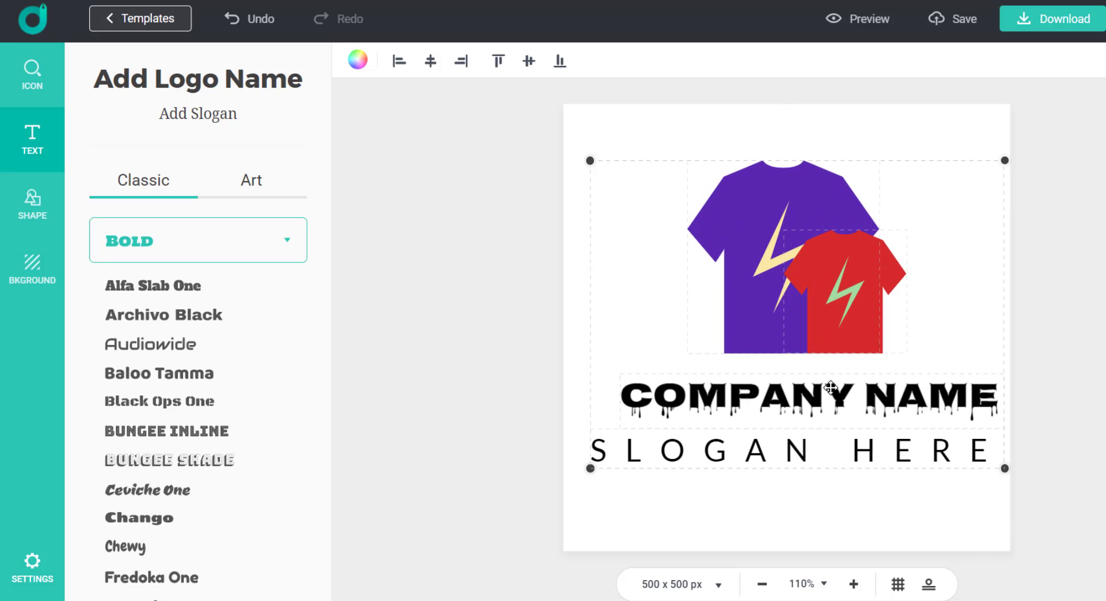
drag(830, 387, 825, 387)
click(1083, 222)
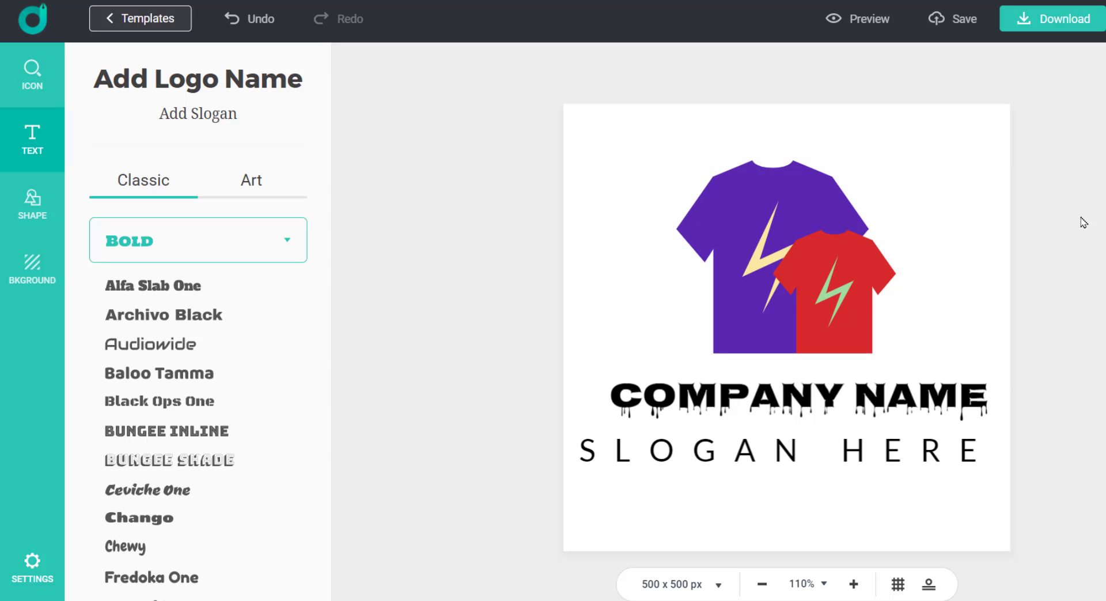
Step: Highlight the word COMPANY in the logo name for deletion
click(737, 454)
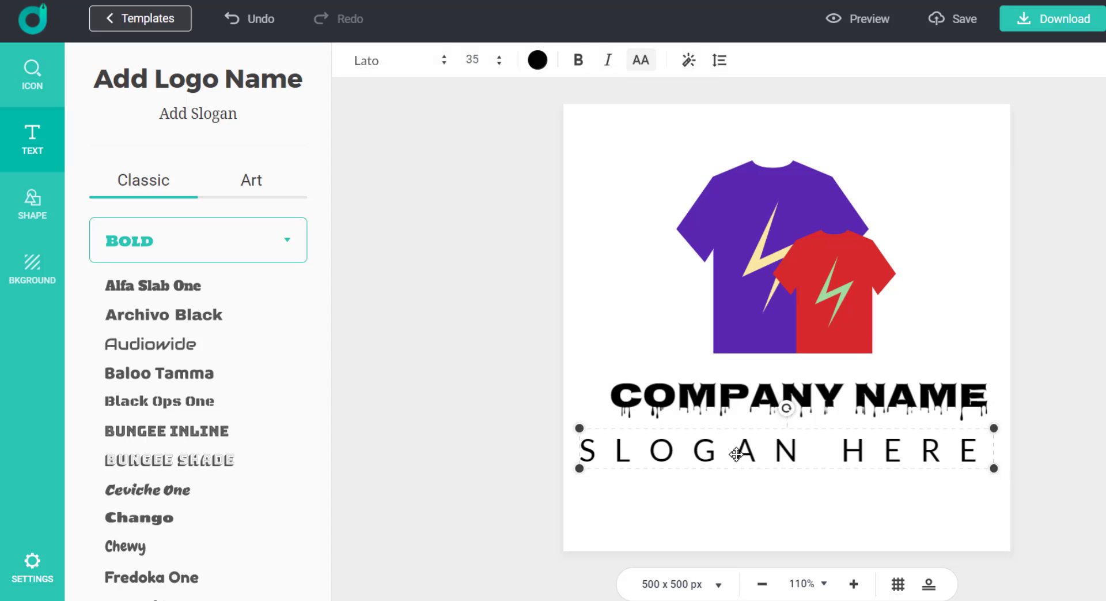
click(694, 386)
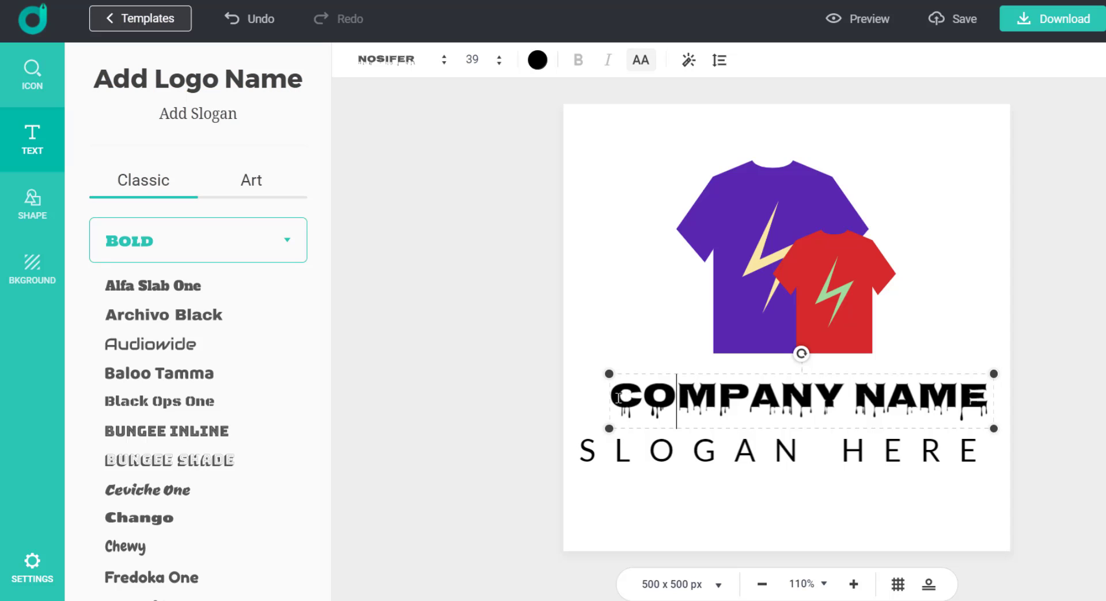
drag(618, 398, 876, 414)
Step: Replace the remaining logo name text with 'LAYERS STYLE'
key(BackSpace)
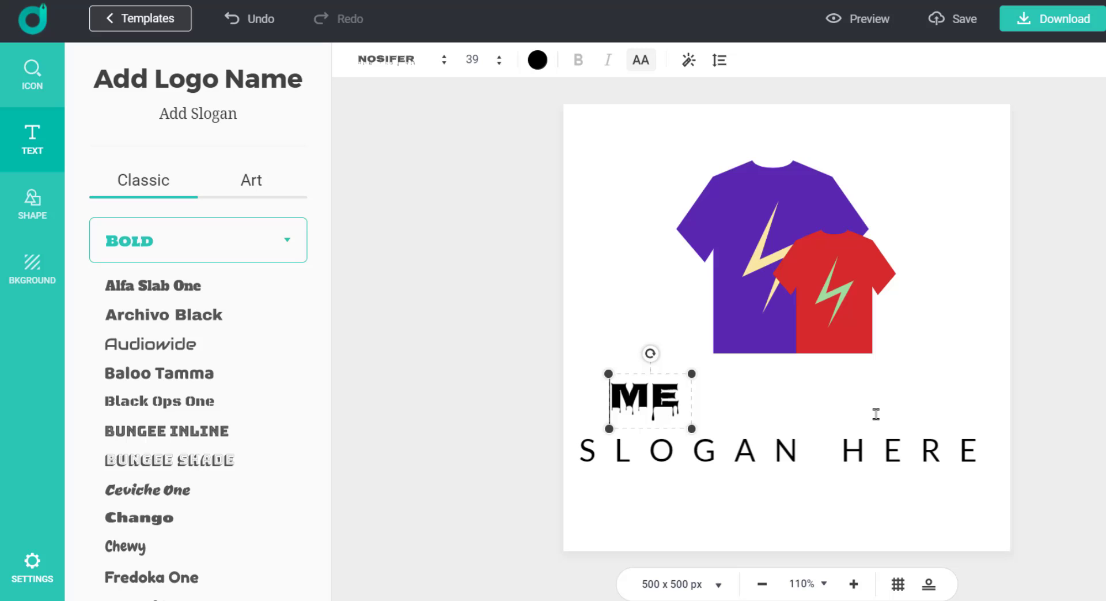
key(BackSpace)
key(BackSpace)
text(LAY)
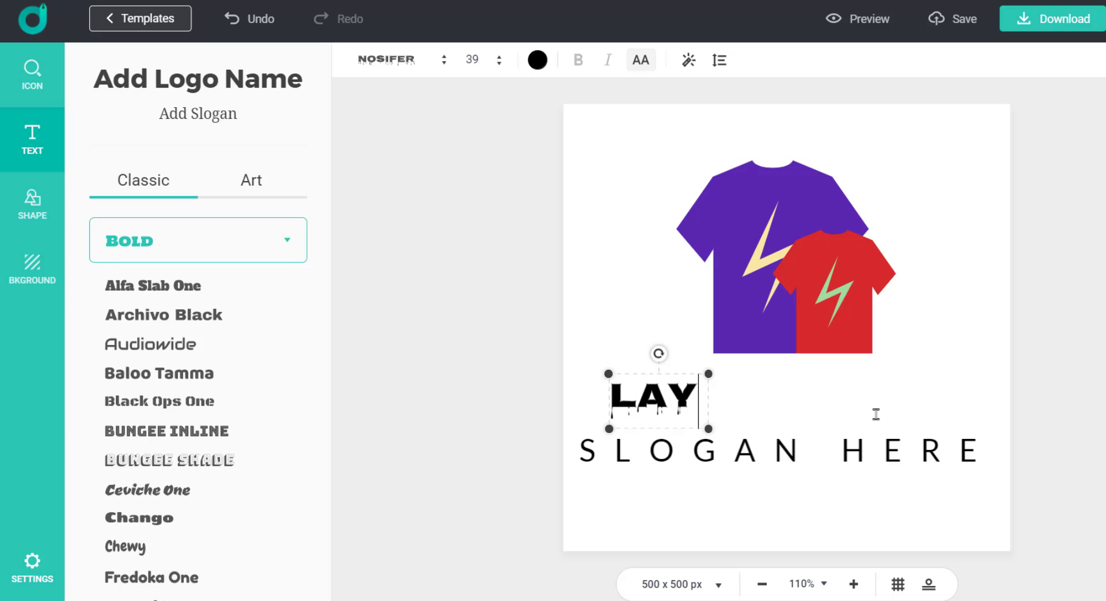
text(ERS)
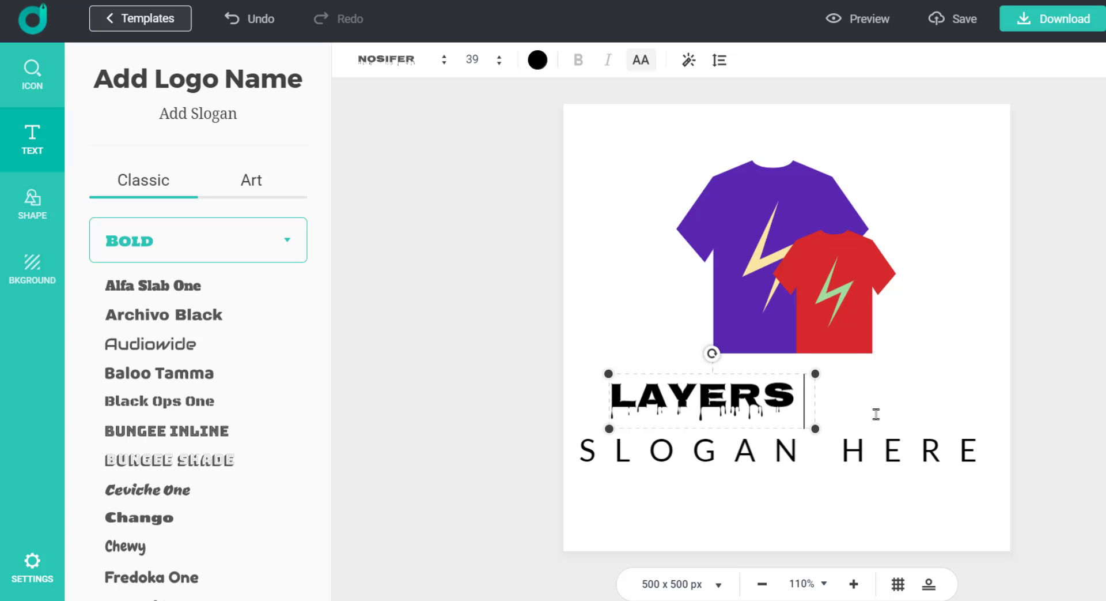
text( STYLE)
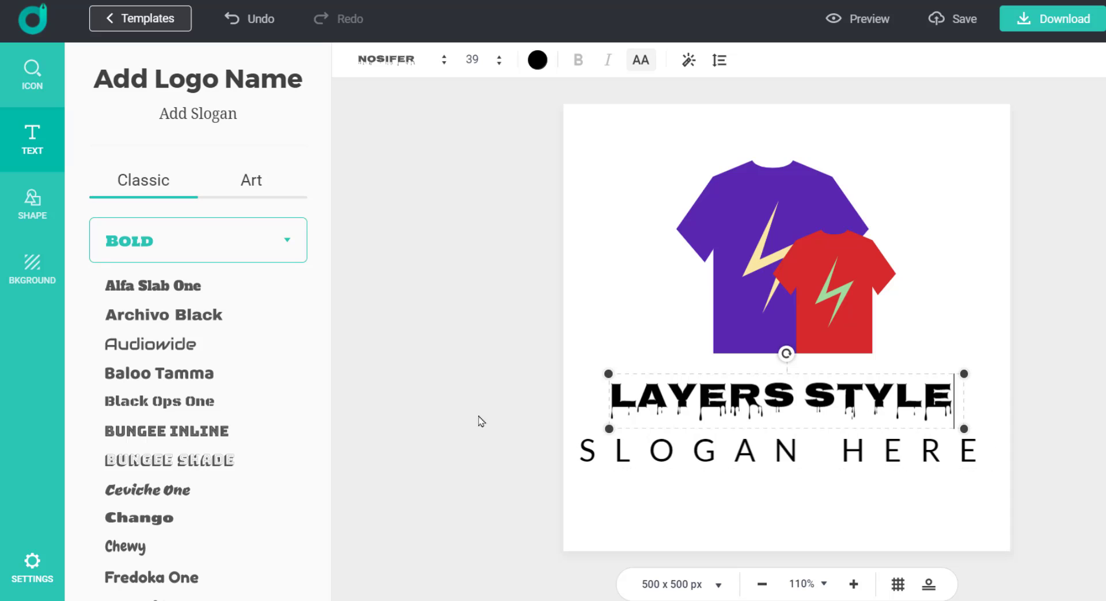
Step: Replace the slogan text beneath the name with 'CLOTHING'
click(480, 419)
click(637, 447)
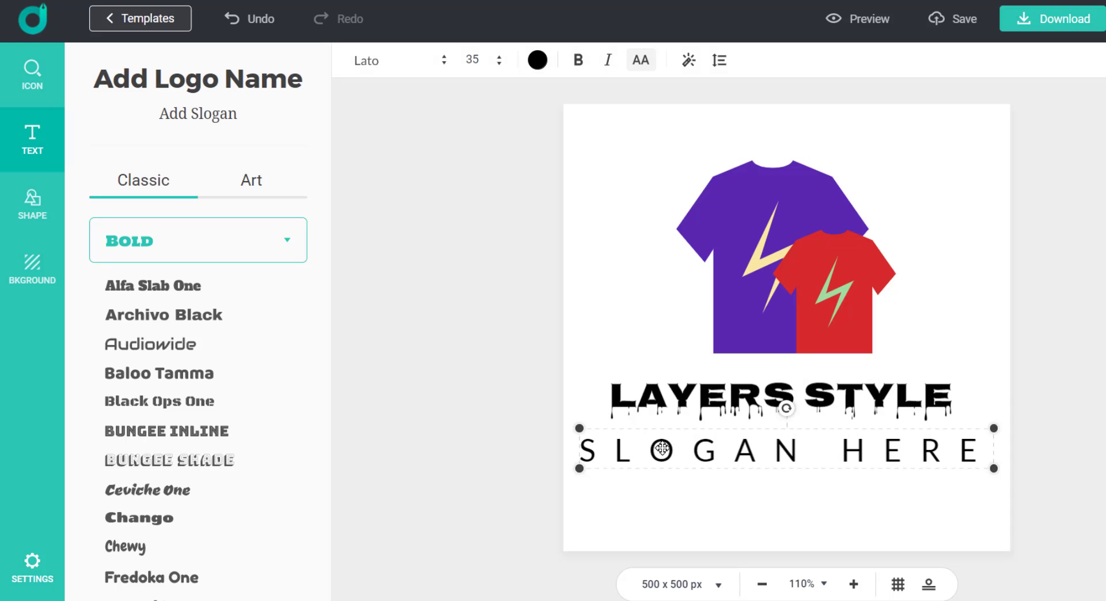
click(662, 449)
key(ctrl+a)
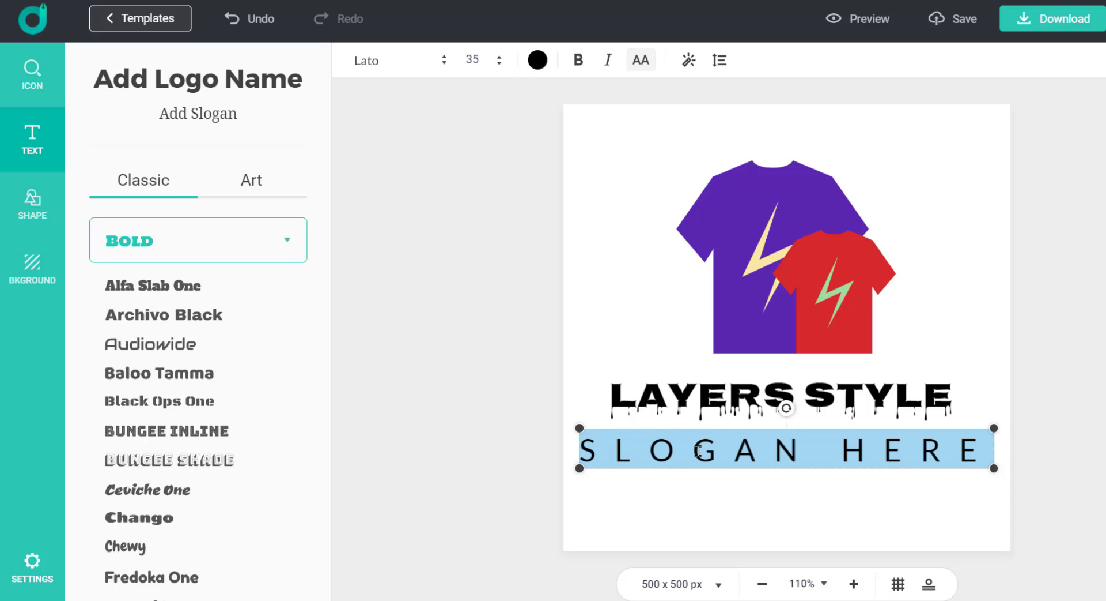
text(CLOTHING)
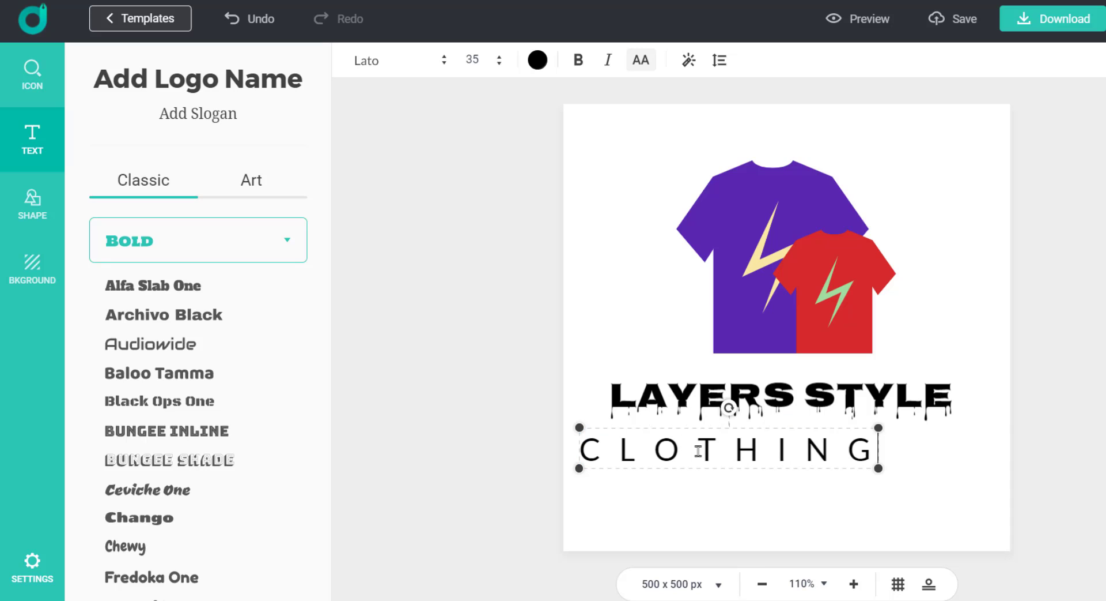
Step: Centre the CLOTHING slogan beneath LAYERS STYLE
click(562, 449)
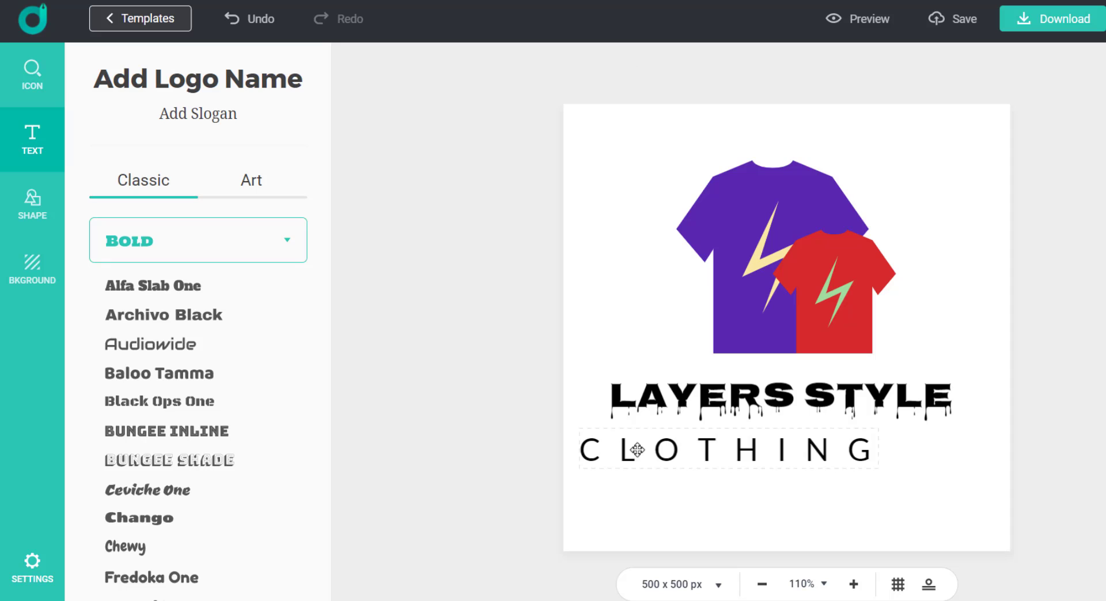
mouse_move(721, 452)
mouse_down()
mouse_move(778, 452)
mouse_move(767, 454)
mouse_up()
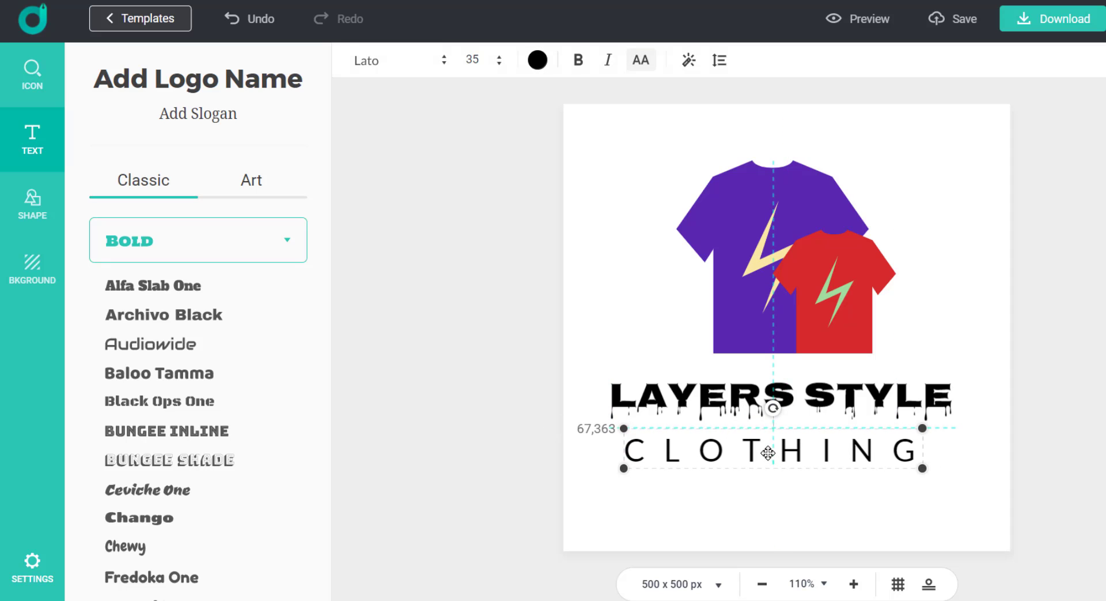
click(467, 460)
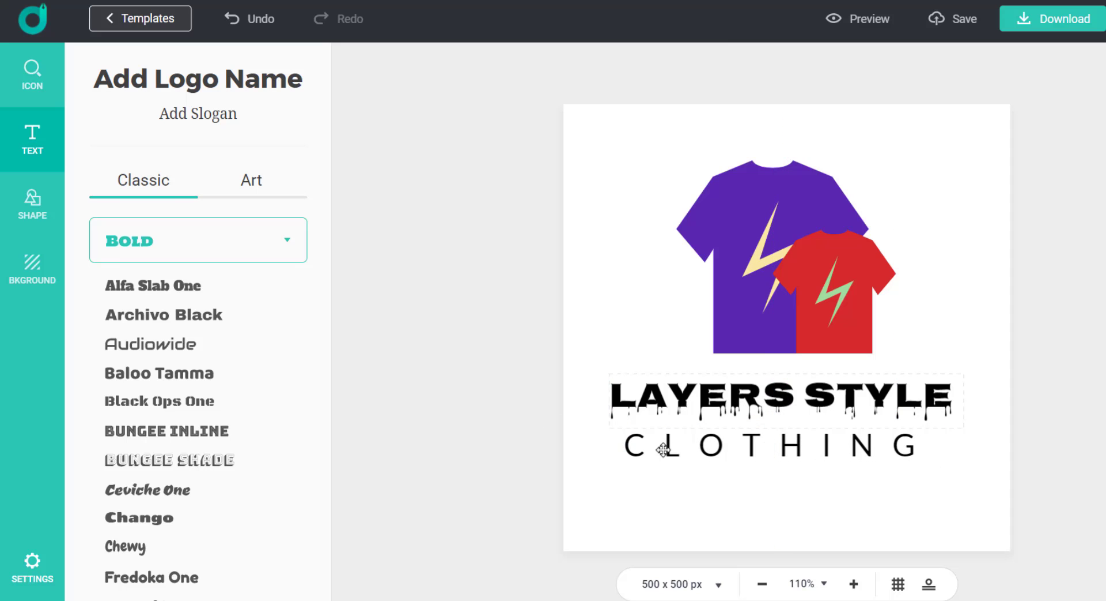
Step: Turn off uppercase on the slogan so it reads 'Clothing' in Lato 35
click(691, 447)
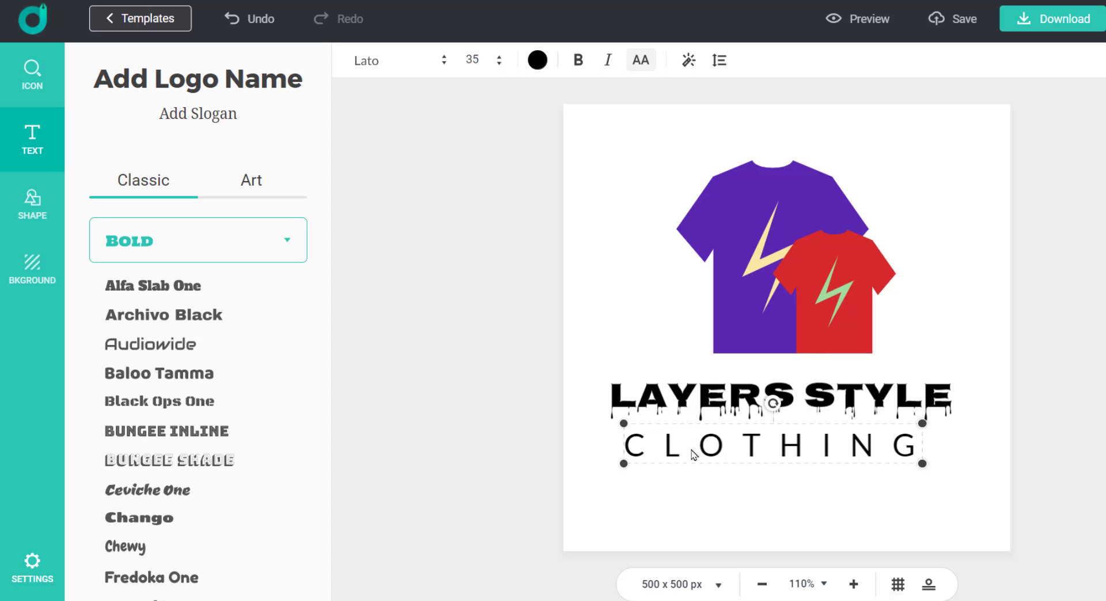
click(404, 61)
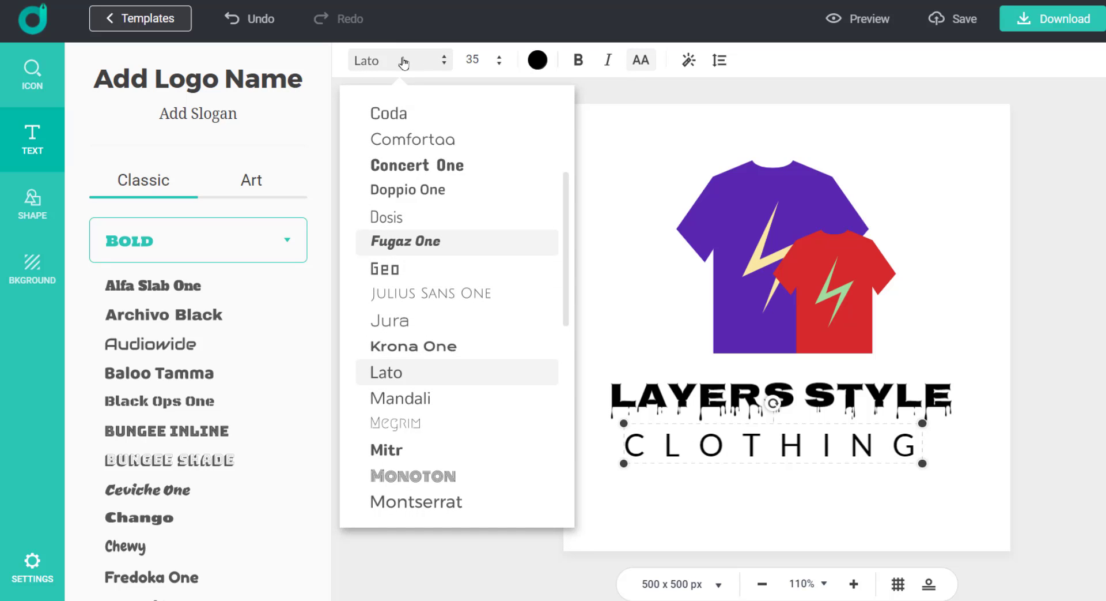
click(585, 87)
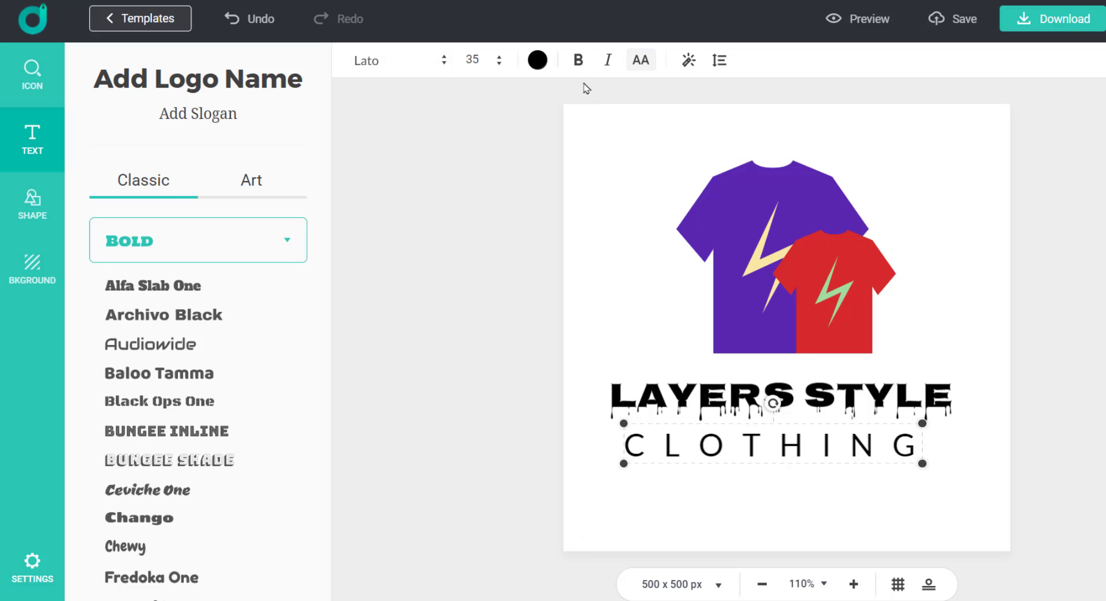
click(484, 60)
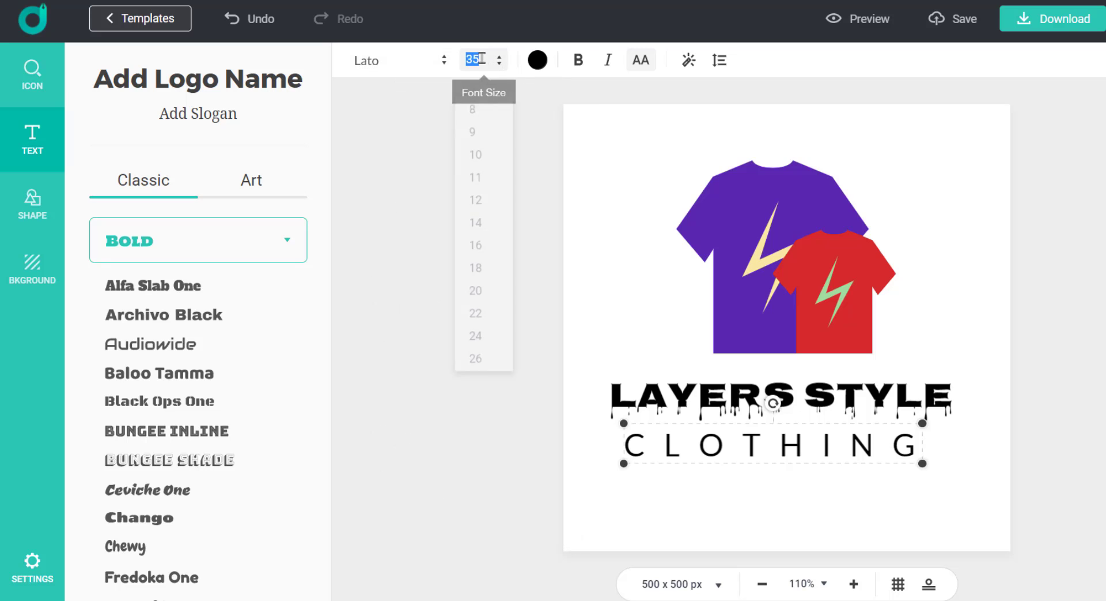
click(538, 60)
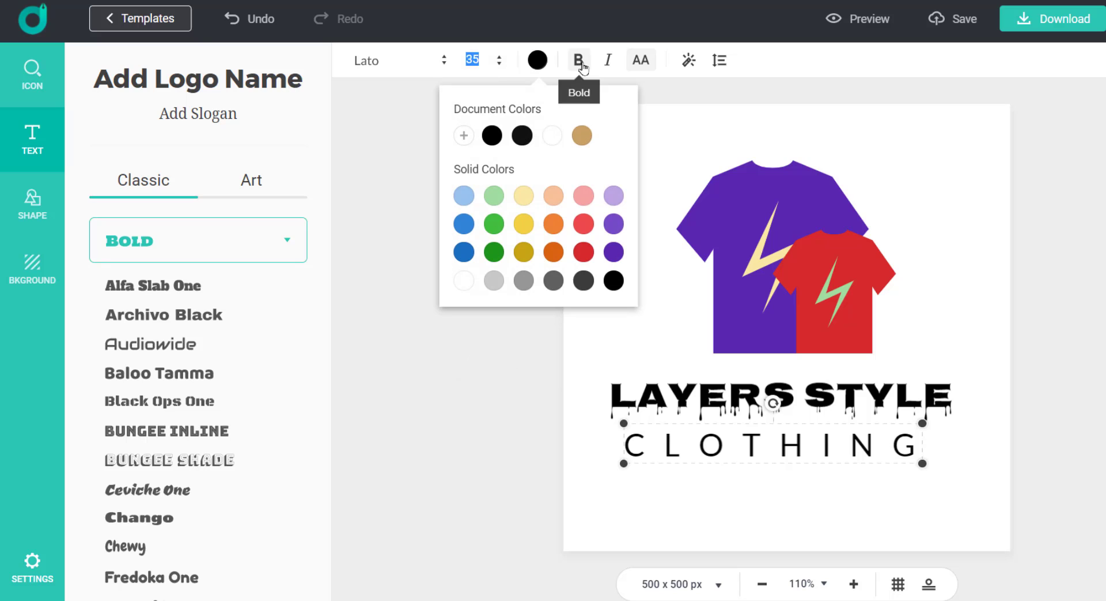
click(640, 61)
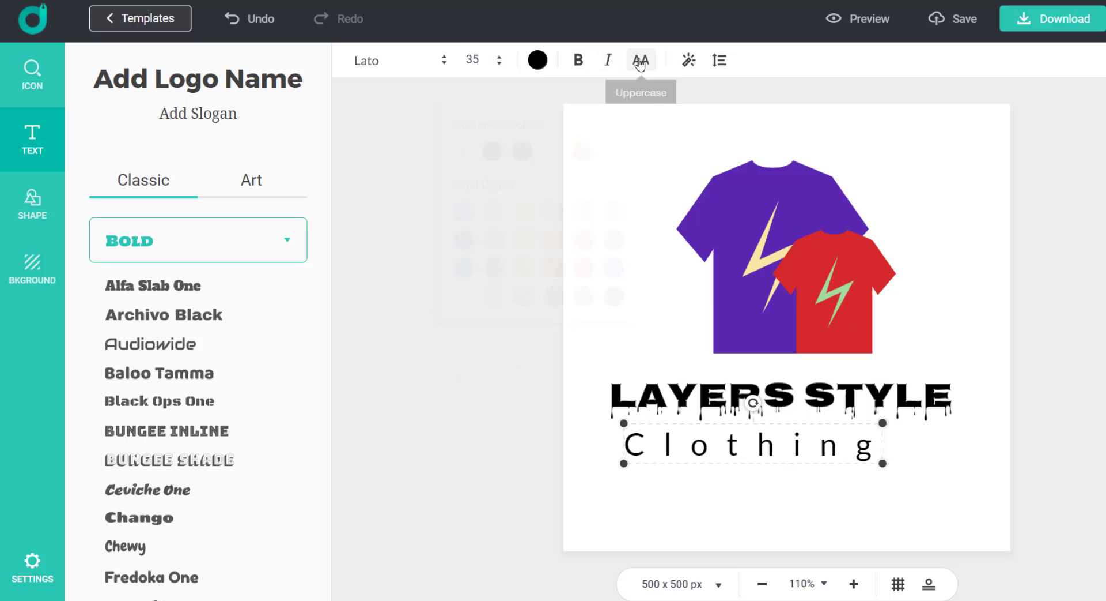
click(641, 62)
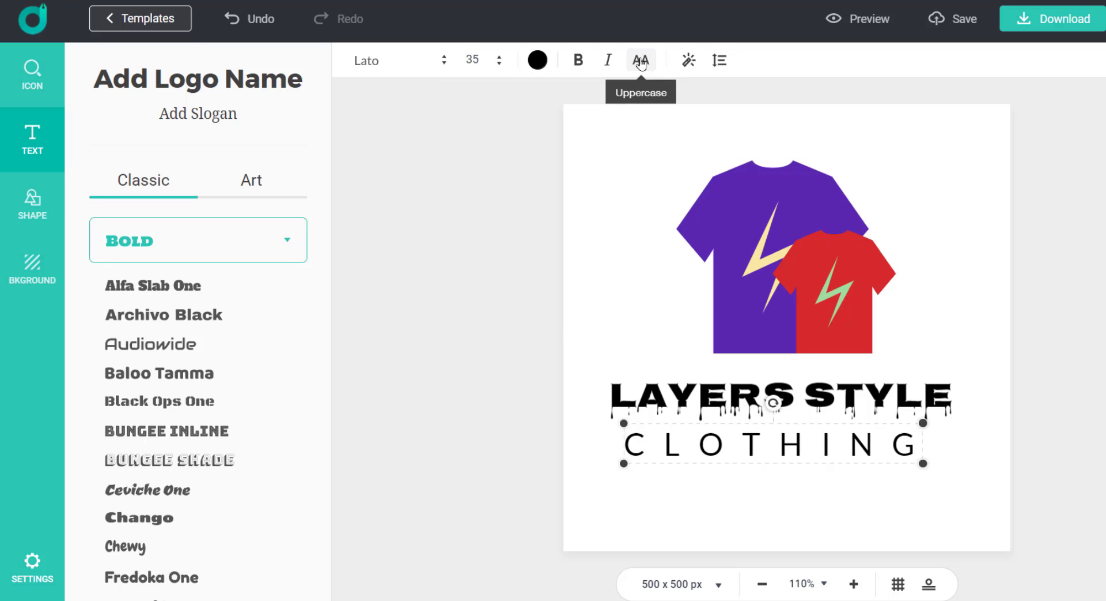
click(641, 61)
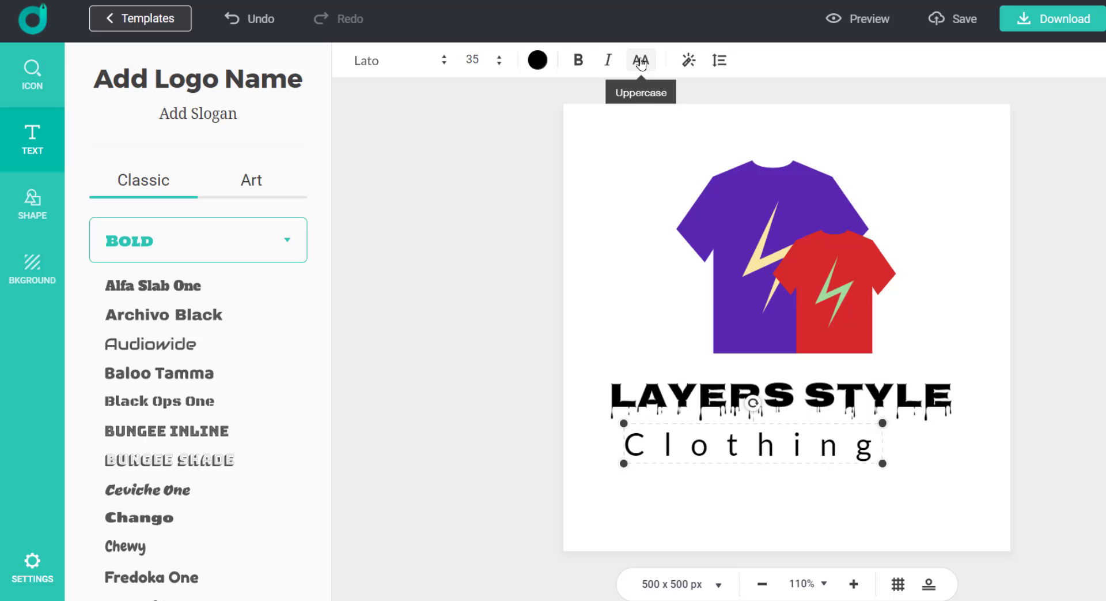
Step: Give the Clothing slogan a red outline with width 40
click(690, 61)
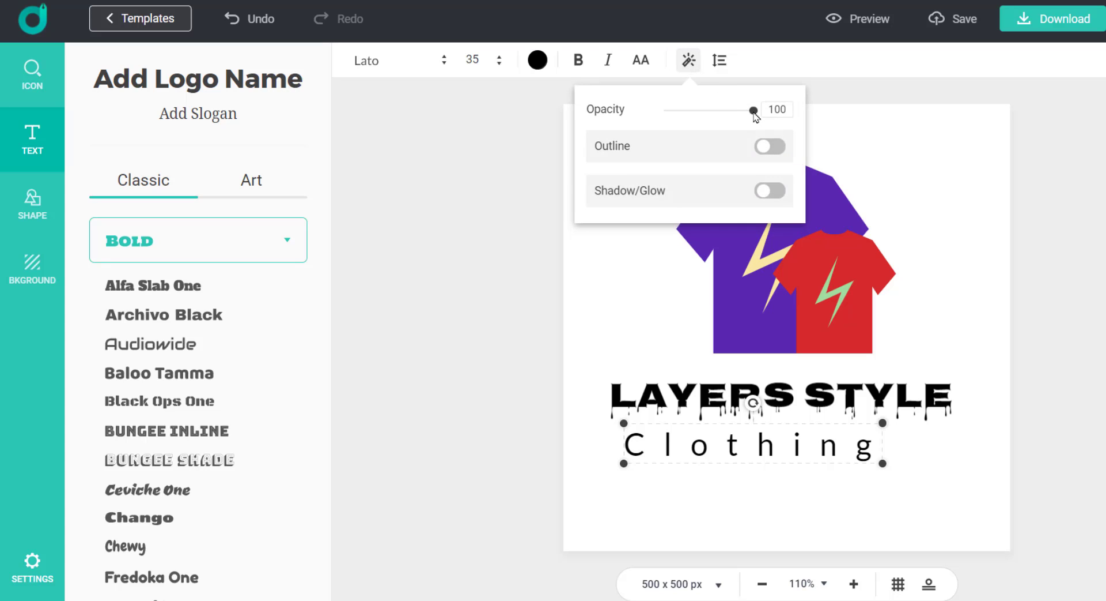
mouse_move(754, 109)
mouse_down()
mouse_move(663, 119)
mouse_move(789, 117)
mouse_up()
click(771, 145)
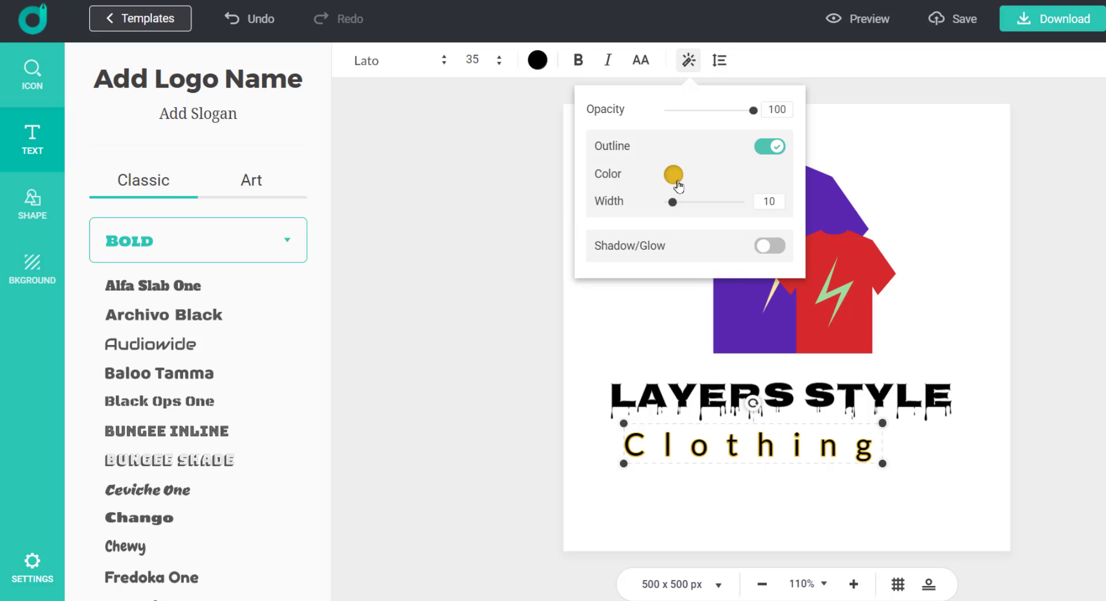
click(674, 176)
click(720, 346)
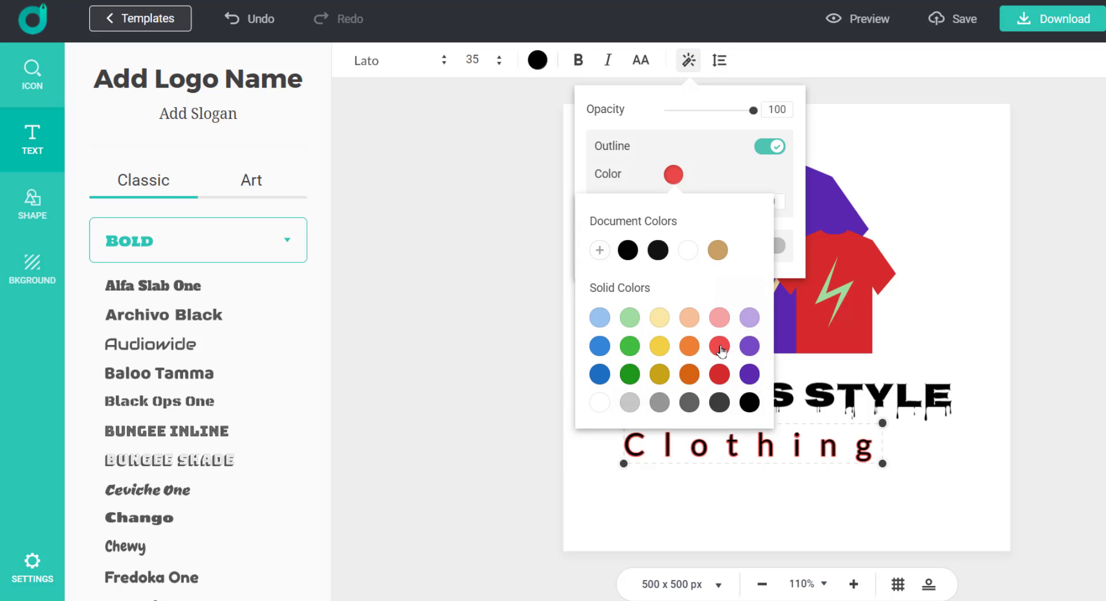
click(716, 171)
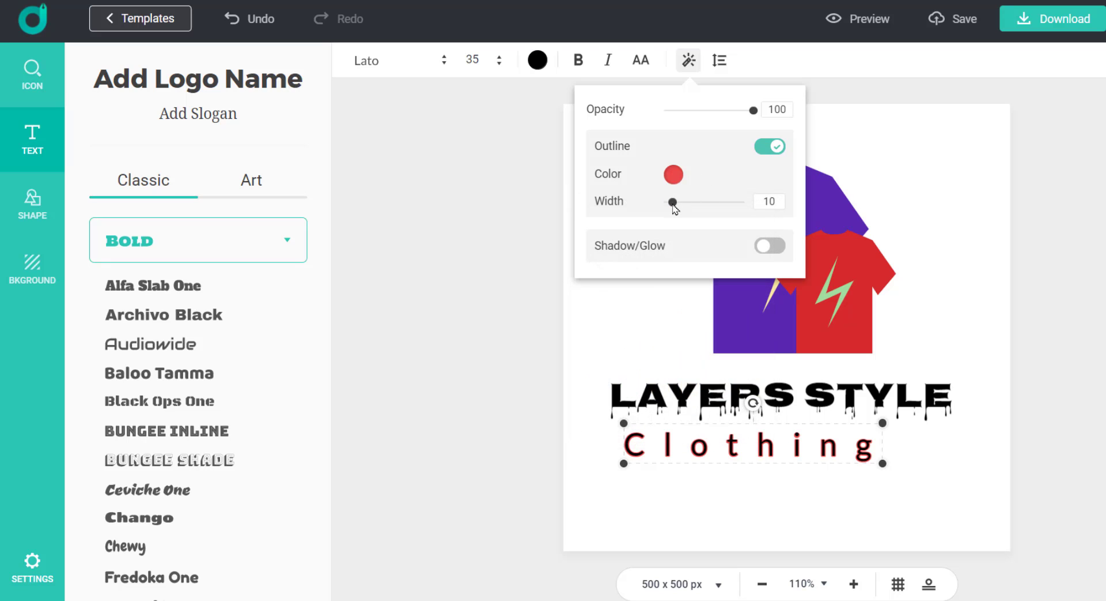
mouse_move(674, 207)
mouse_down()
mouse_move(734, 208)
mouse_move(698, 206)
mouse_up()
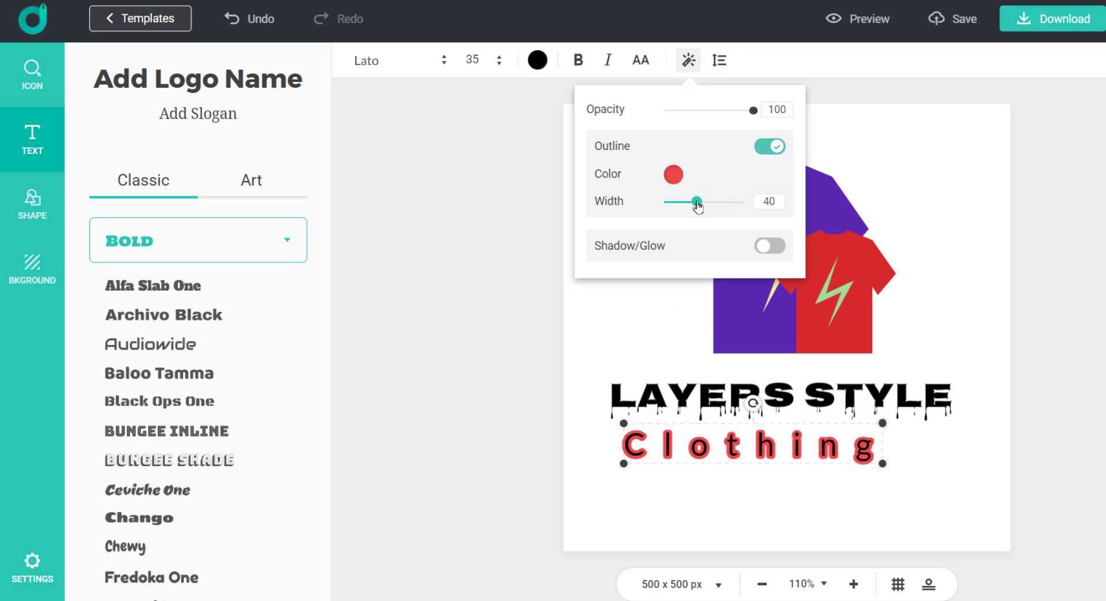
Step: Add a dark blue shadow glow: angle 129, blur 28, offset 11, opacity 44
click(765, 249)
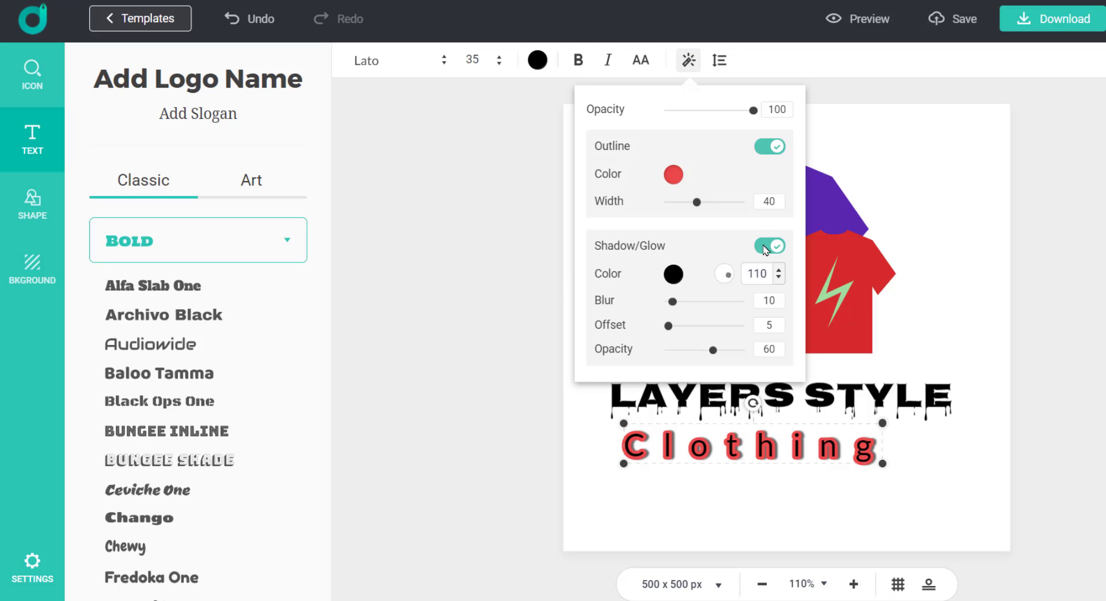
click(674, 275)
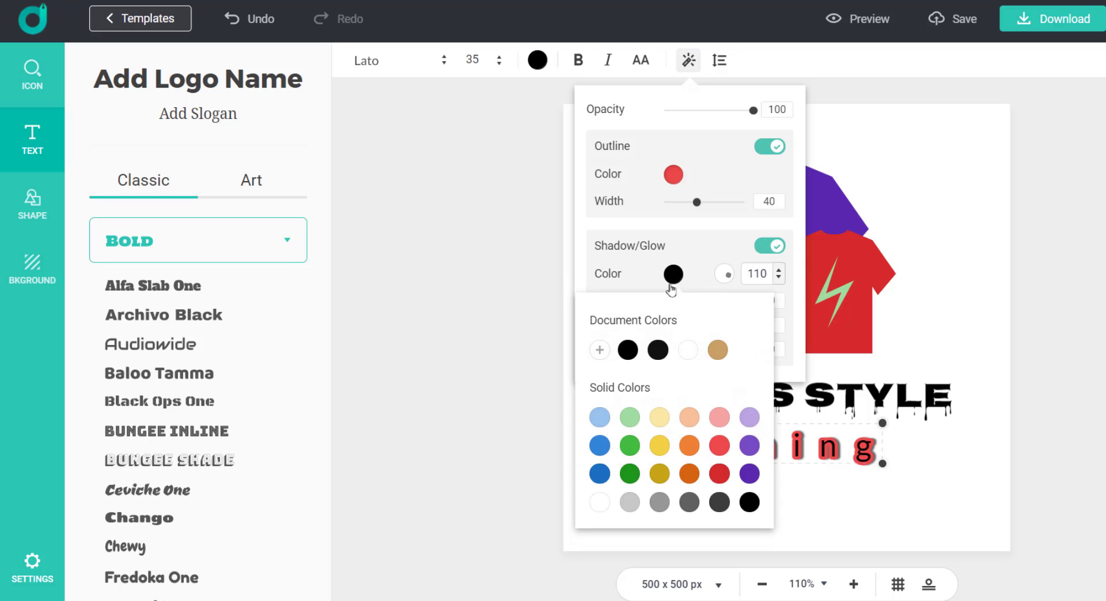
click(602, 475)
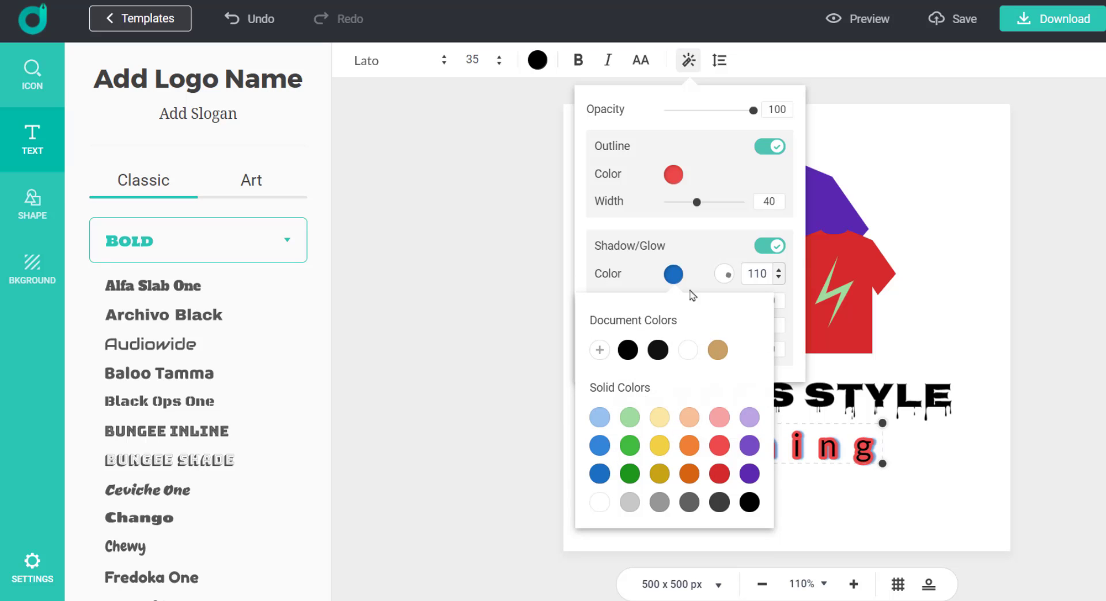
click(713, 252)
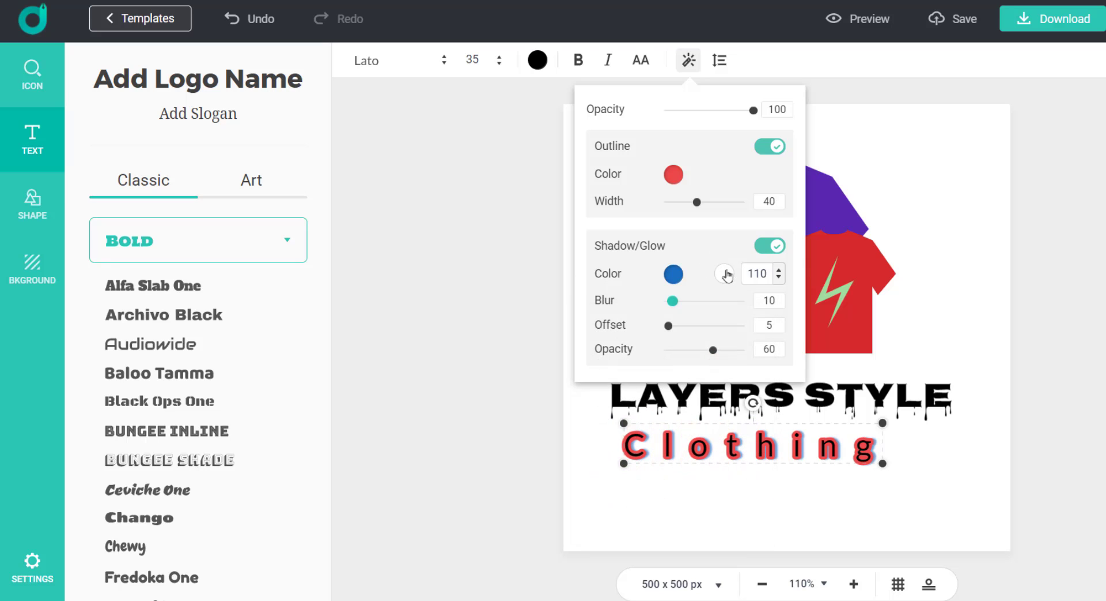
mouse_move(731, 279)
mouse_down()
mouse_move(715, 273)
mouse_move(720, 288)
mouse_move(731, 271)
mouse_move(741, 291)
mouse_up()
mouse_move(673, 301)
mouse_down()
mouse_move(728, 302)
mouse_move(687, 302)
mouse_move(673, 329)
mouse_move(710, 329)
mouse_move(676, 330)
mouse_move(701, 350)
mouse_move(664, 350)
mouse_move(699, 351)
mouse_up()
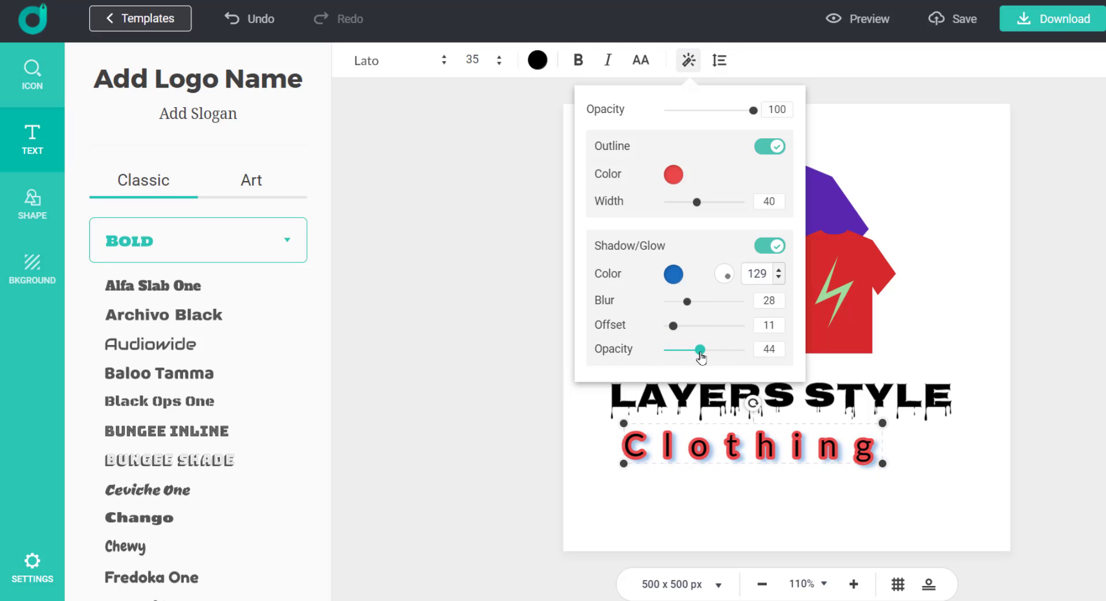
Step: Apply the green-shadow art style (Ceviche One, 38) to Clothing, then shift it right and enlarge it
click(500, 300)
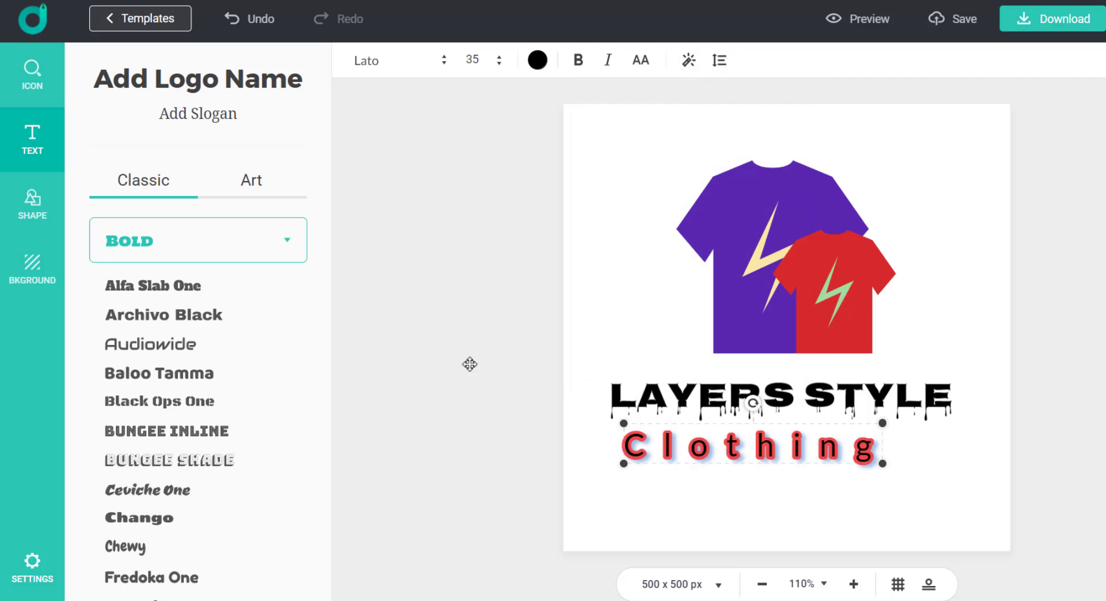
click(464, 403)
click(724, 438)
click(252, 184)
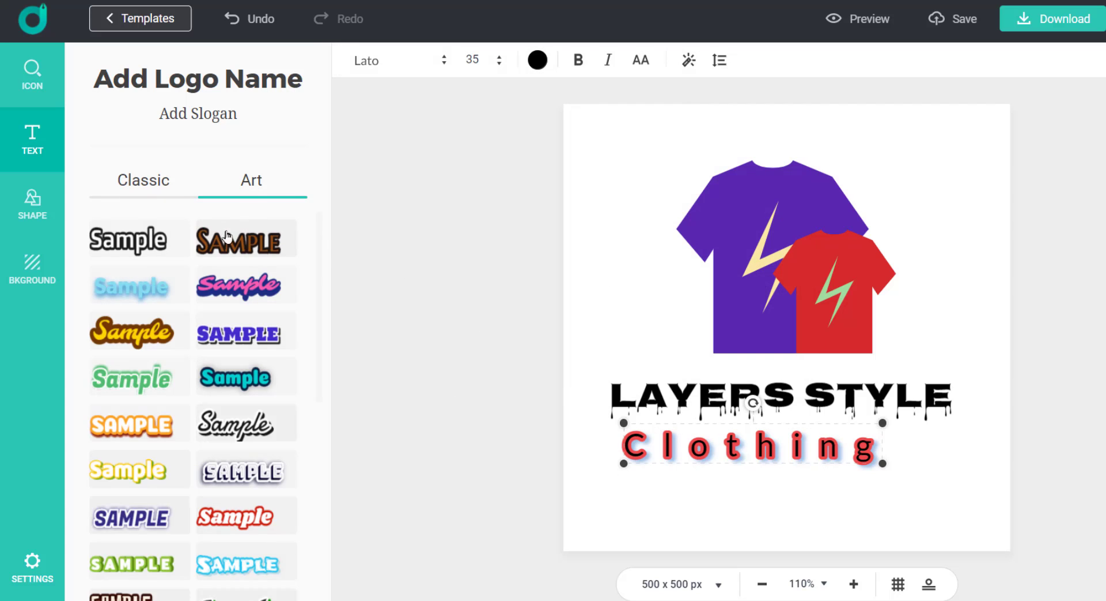
scroll(200, 283, down, 3)
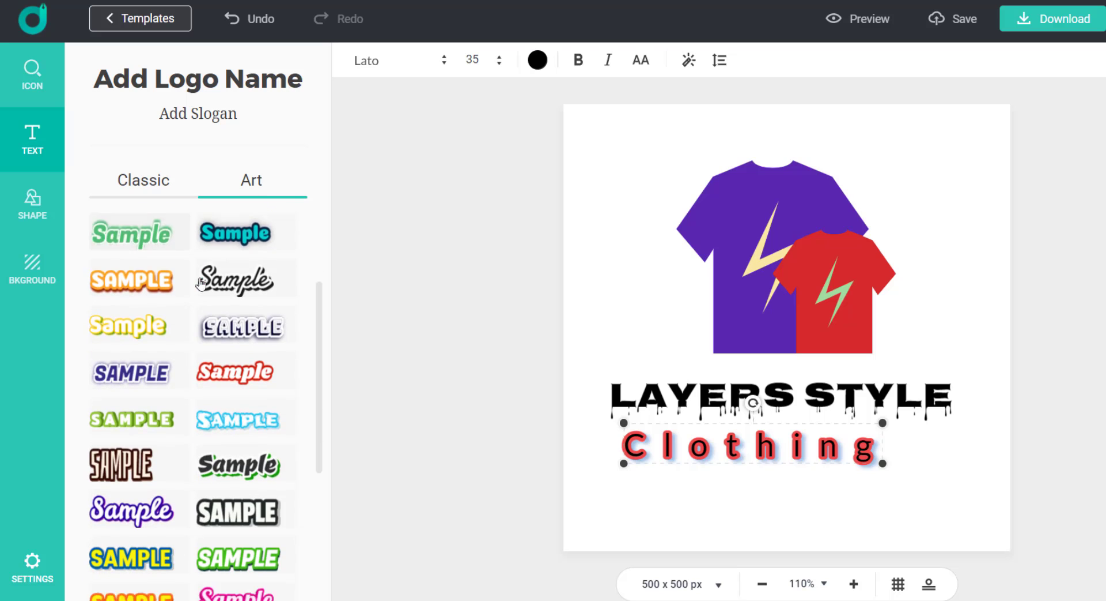
scroll(200, 283, down, 2)
click(237, 358)
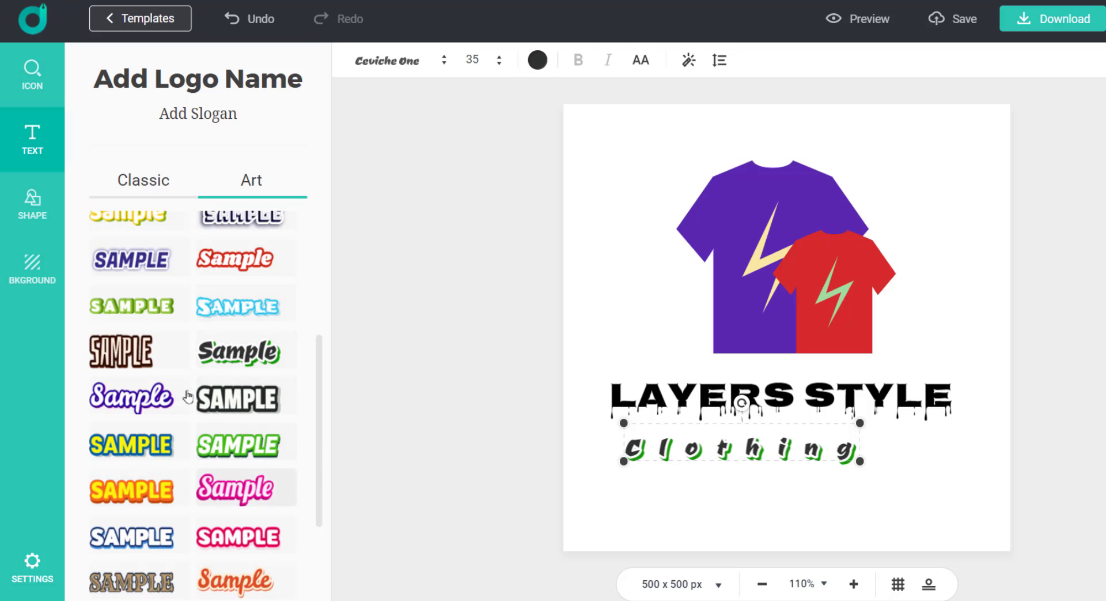
click(126, 443)
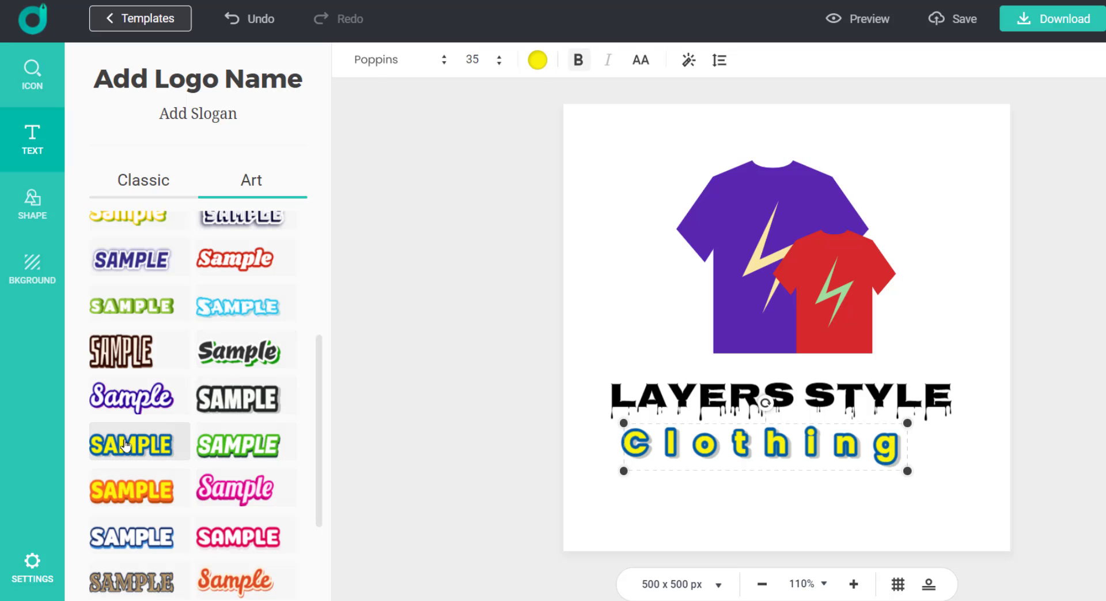
click(233, 350)
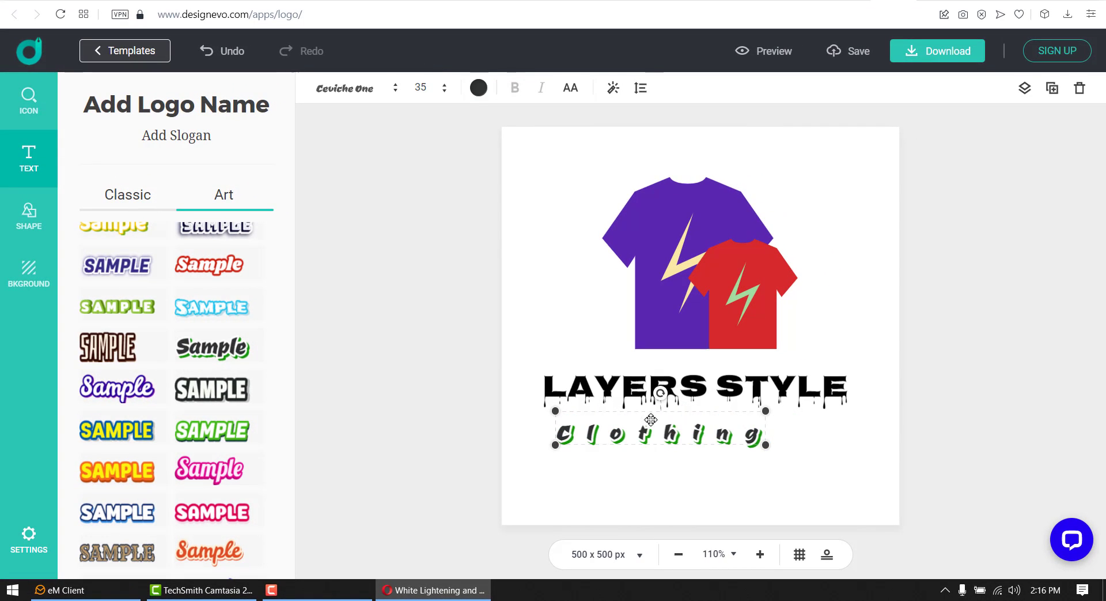
mouse_move(758, 431)
mouse_down()
mouse_move(782, 440)
mouse_move(830, 413)
mouse_up()
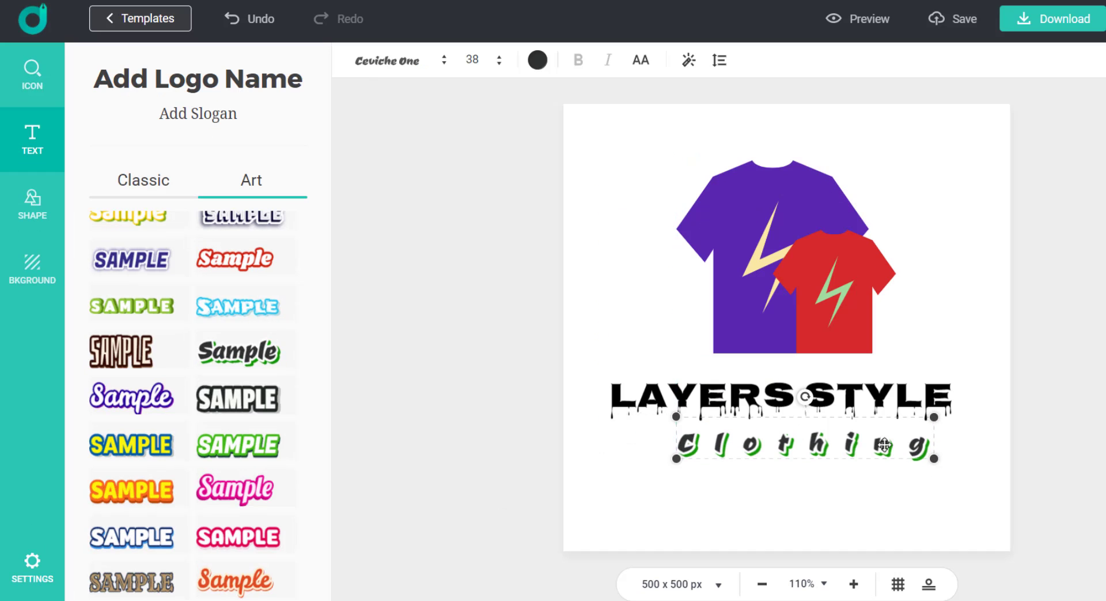
Step: Nudge LAYERS STYLE slightly up and right, undoing an accidental tilt to keep it level
click(494, 462)
click(631, 395)
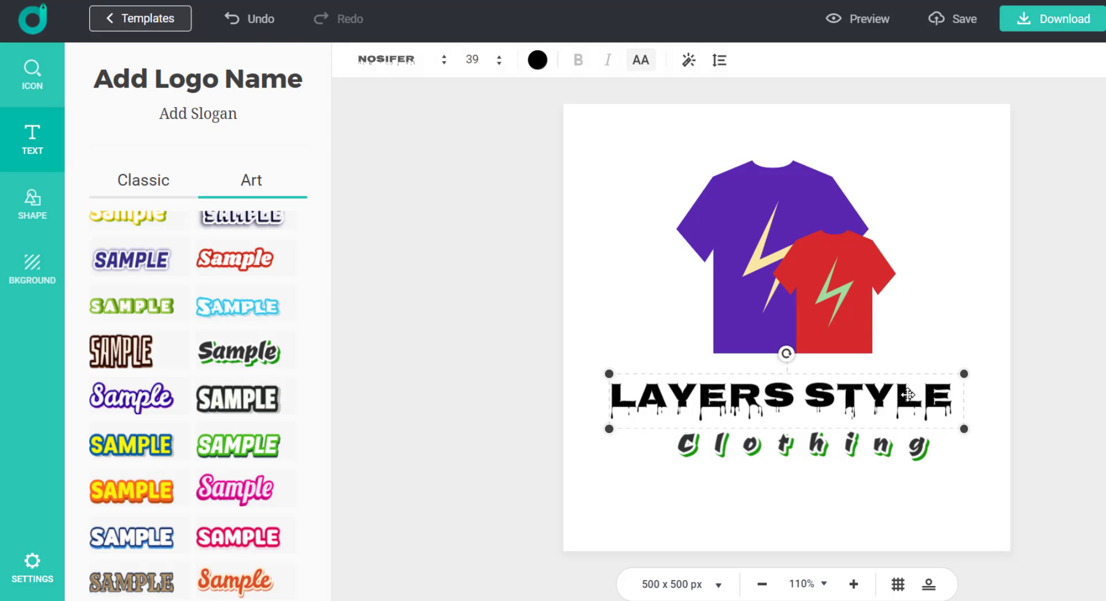
drag(908, 395, 918, 388)
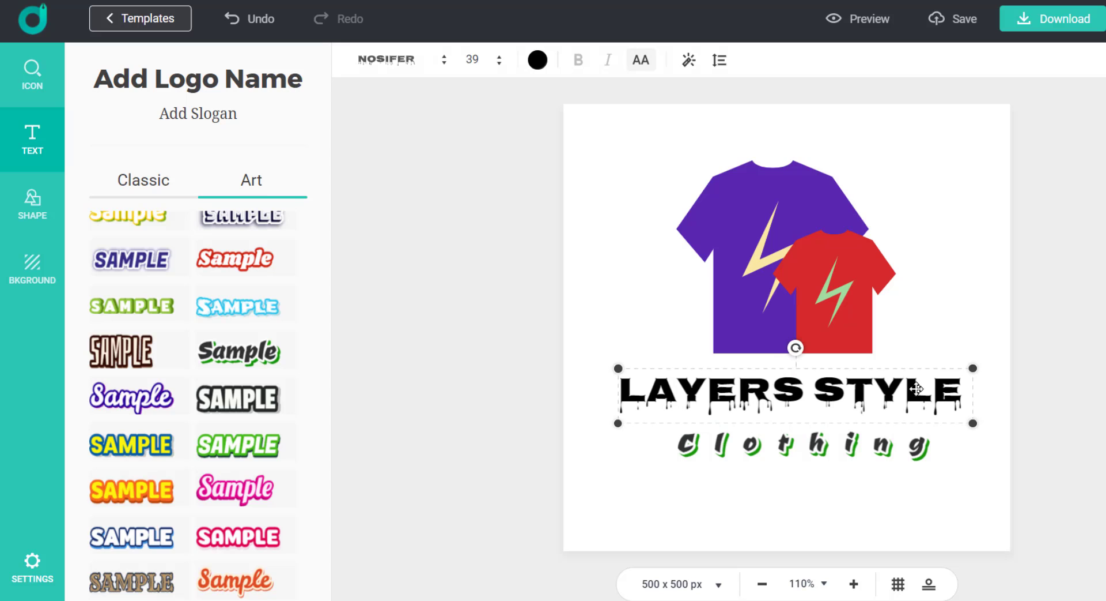
drag(799, 349, 802, 346)
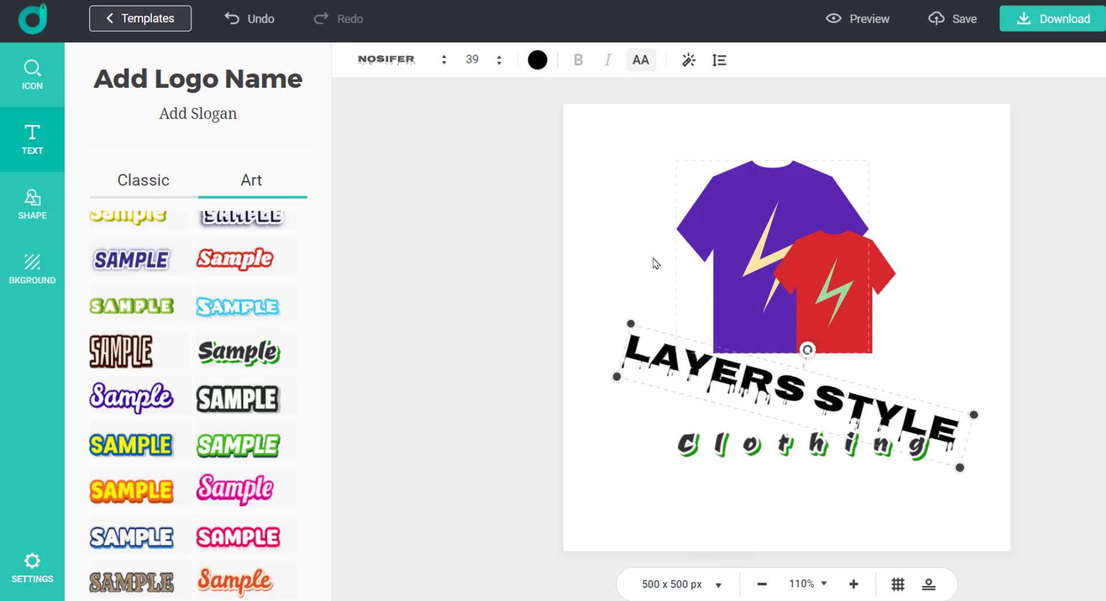
click(253, 23)
click(653, 389)
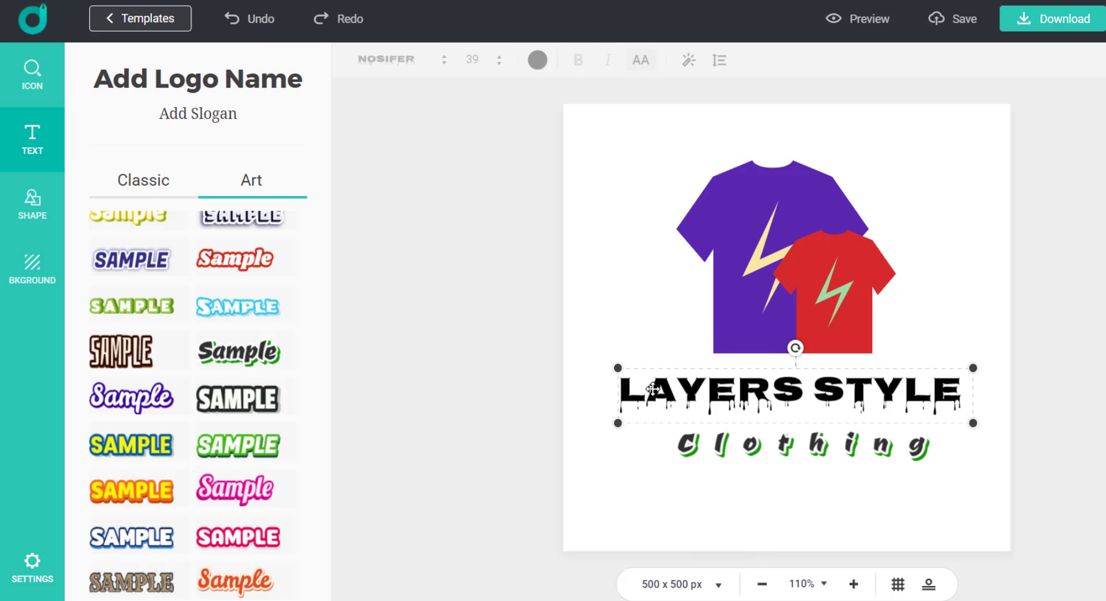
click(689, 62)
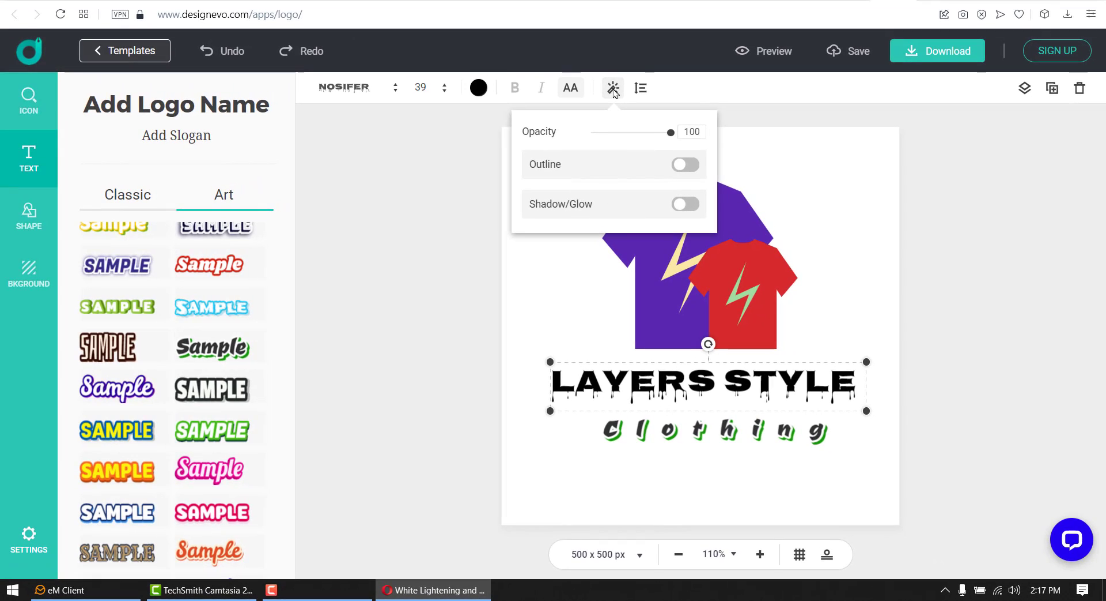
Step: Centre-align LAYERS STYLE, set letter spacing to 8, and try curve values -35 and 4
click(642, 88)
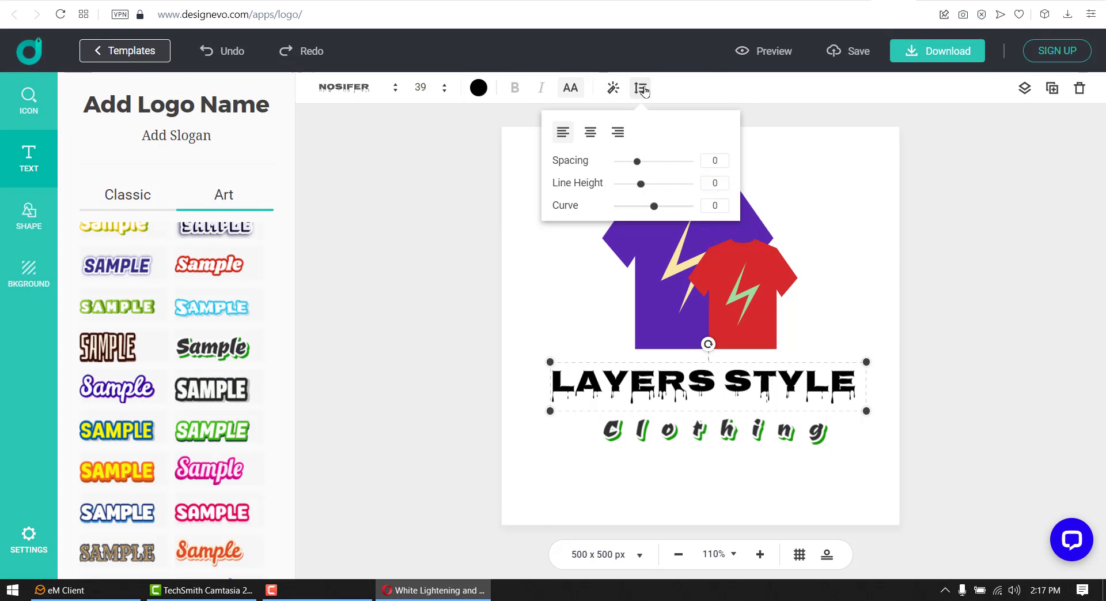
click(584, 134)
click(589, 135)
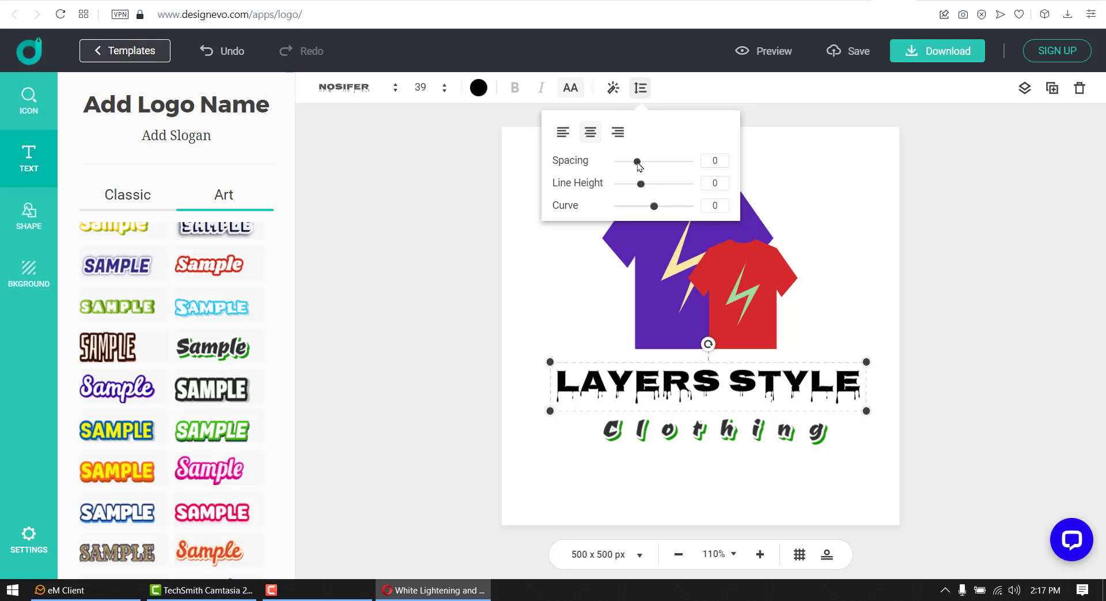
drag(638, 167, 634, 167)
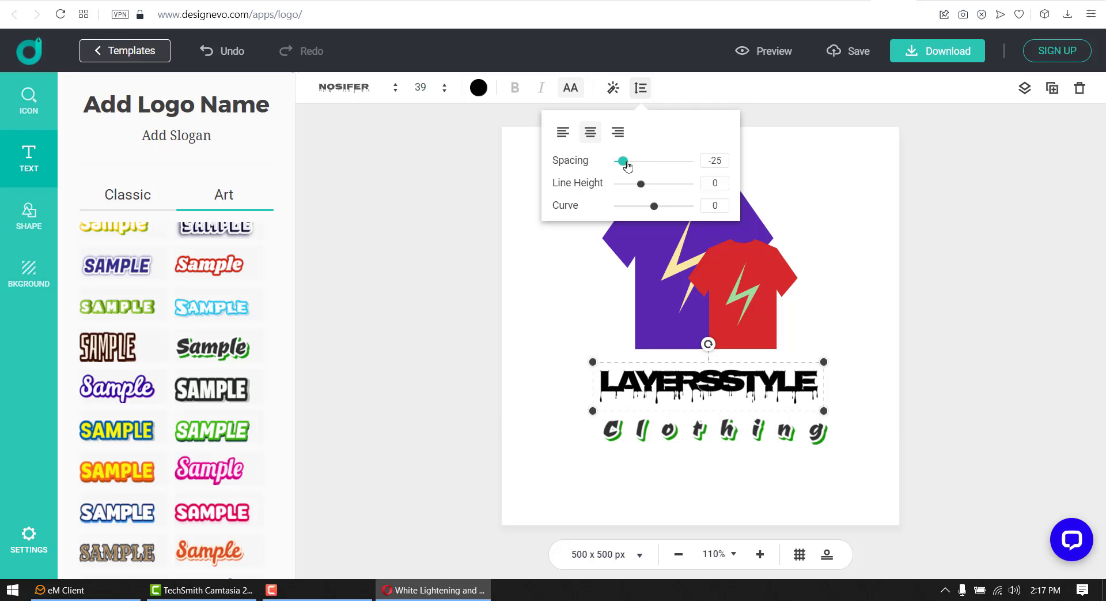
drag(634, 164, 644, 172)
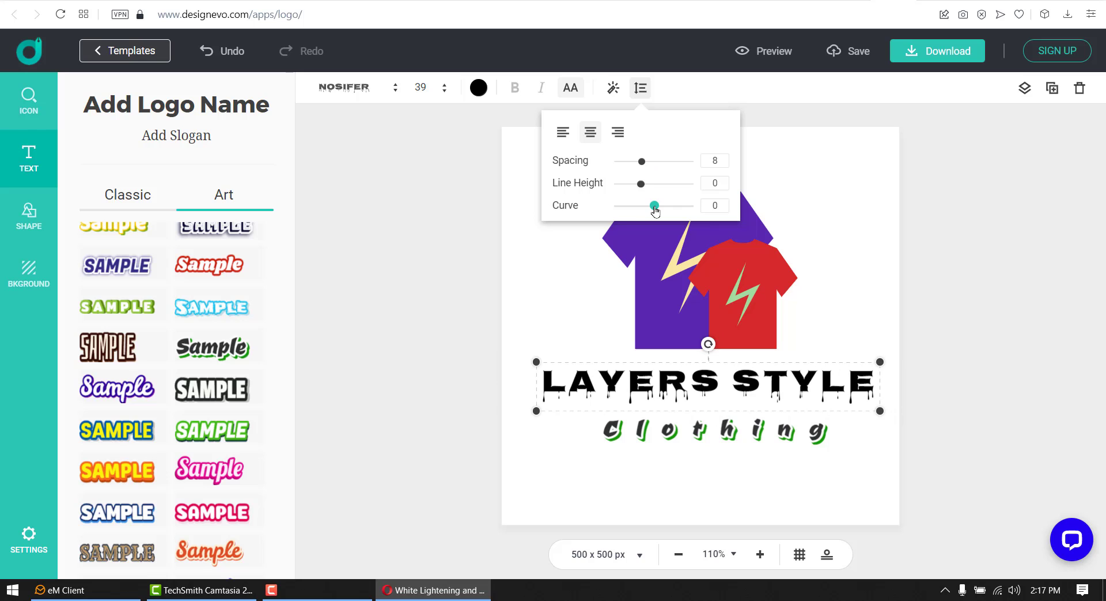
mouse_move(655, 205)
mouse_down()
mouse_move(642, 206)
mouse_move(665, 206)
mouse_move(641, 206)
mouse_up()
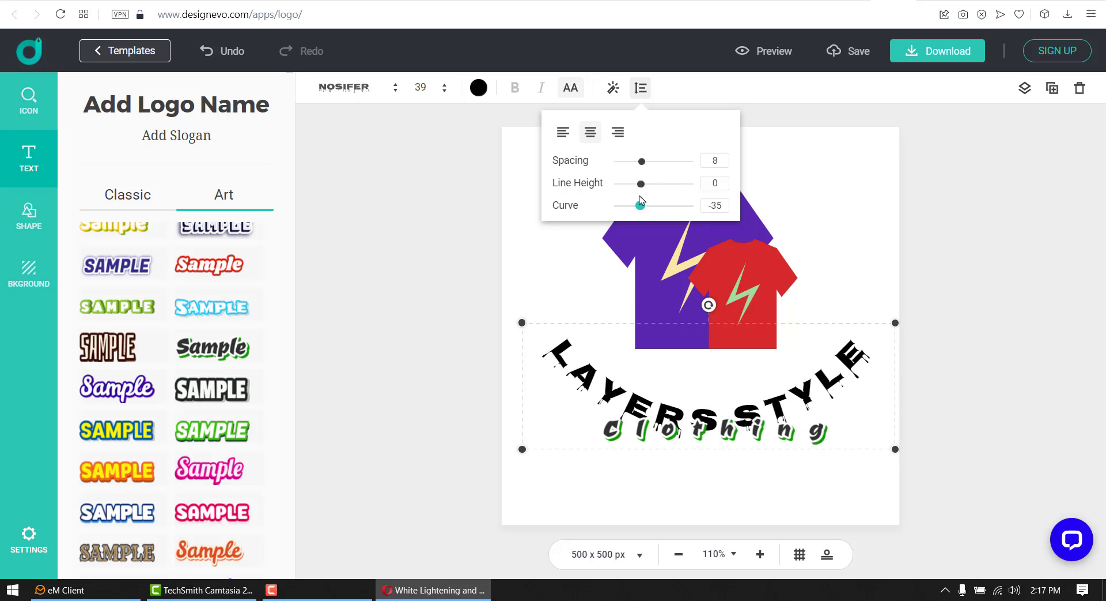
drag(642, 205, 656, 206)
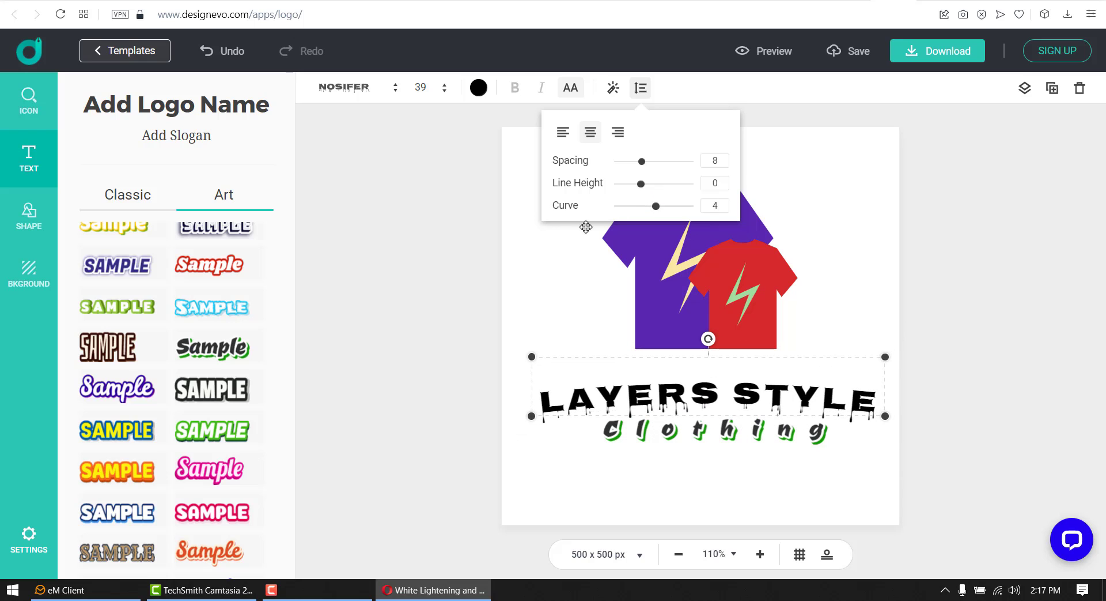
click(240, 53)
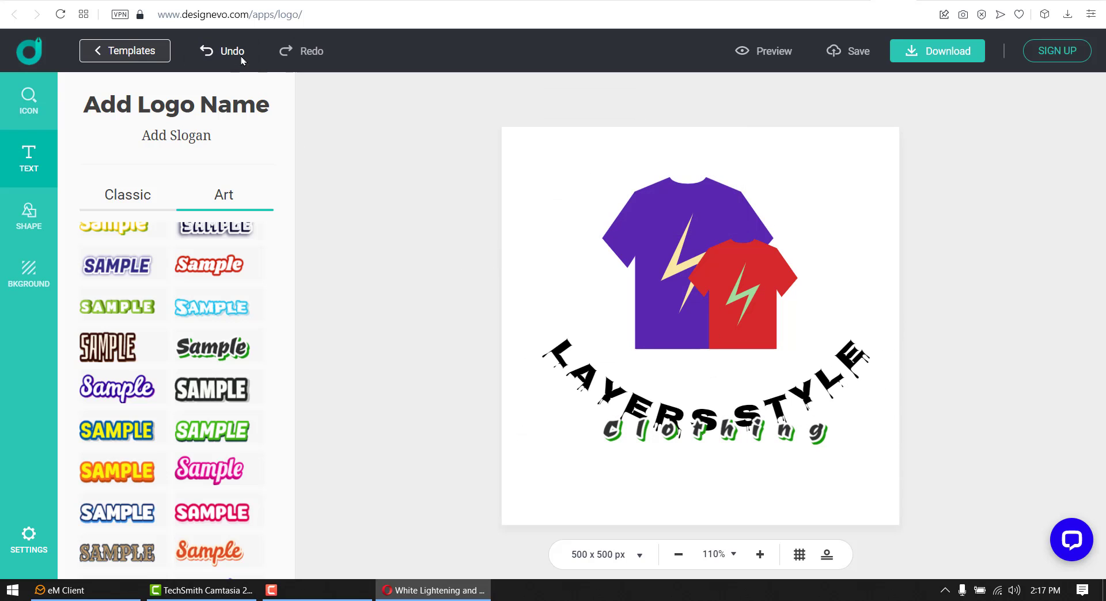
Step: Straighten the name and add a second line 'djaskdjaskda' under LAYERS STYLE
click(230, 52)
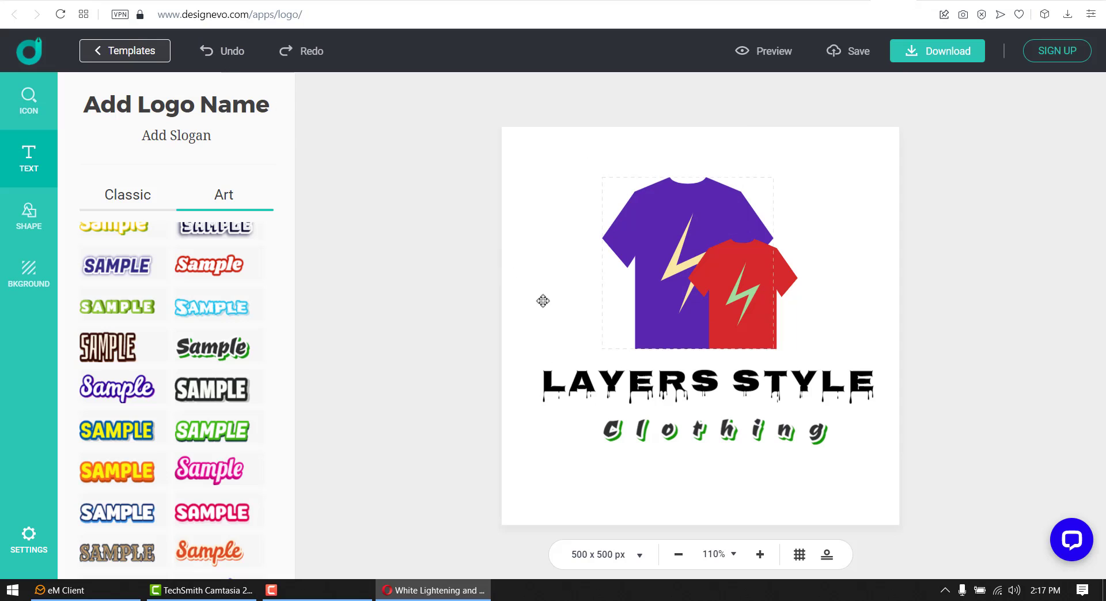
click(662, 380)
click(628, 380)
click(861, 383)
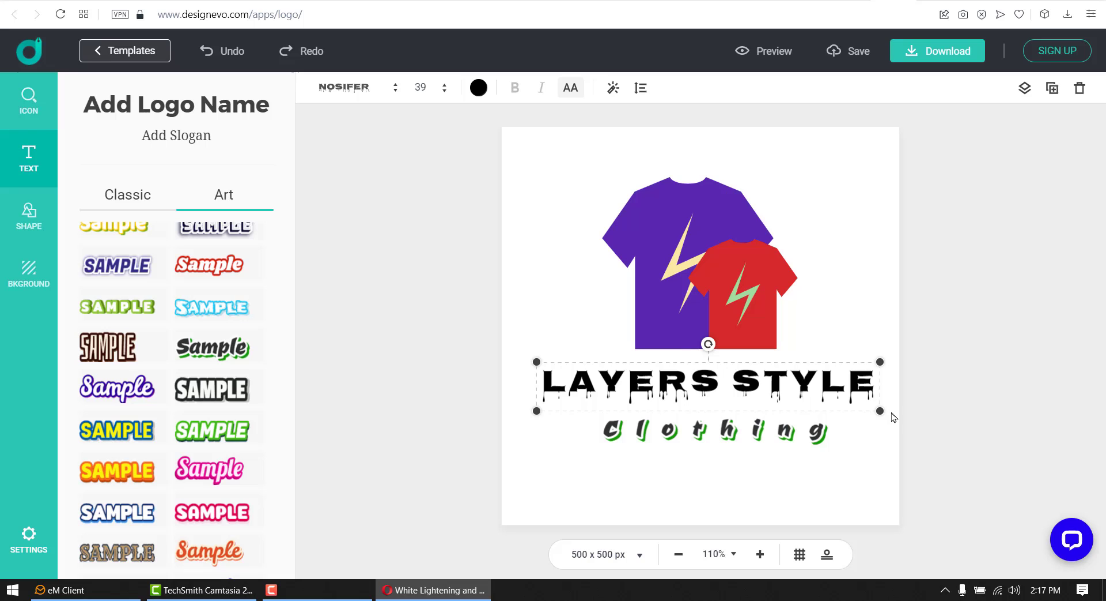
key(Return)
text(djaskdjaskda)
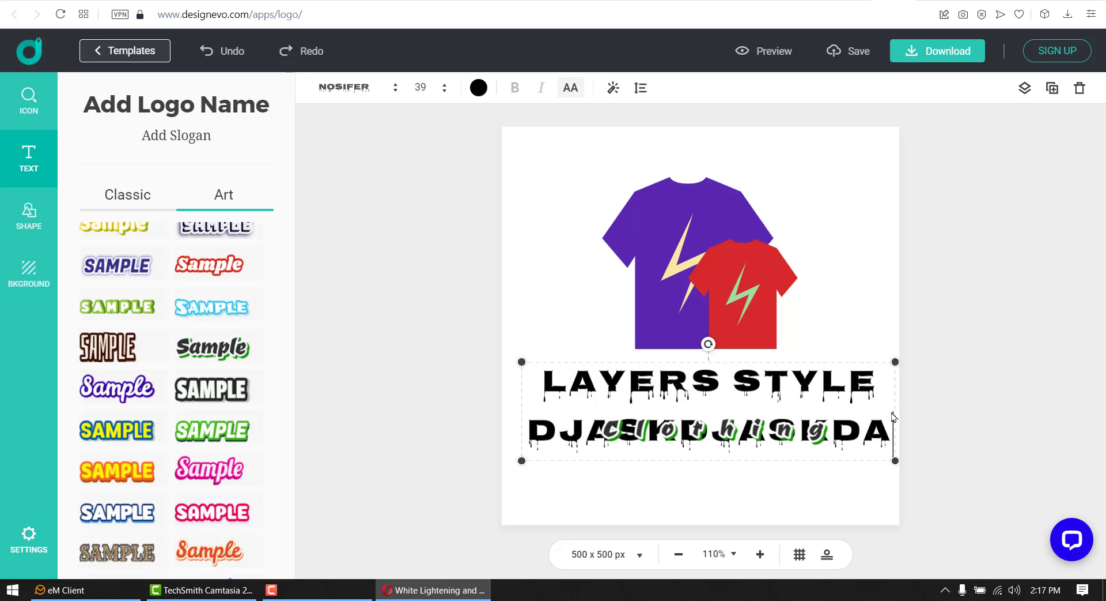
click(1036, 269)
Step: Move Clothing lower and tighten the name's line height to about -34
drag(731, 426, 731, 487)
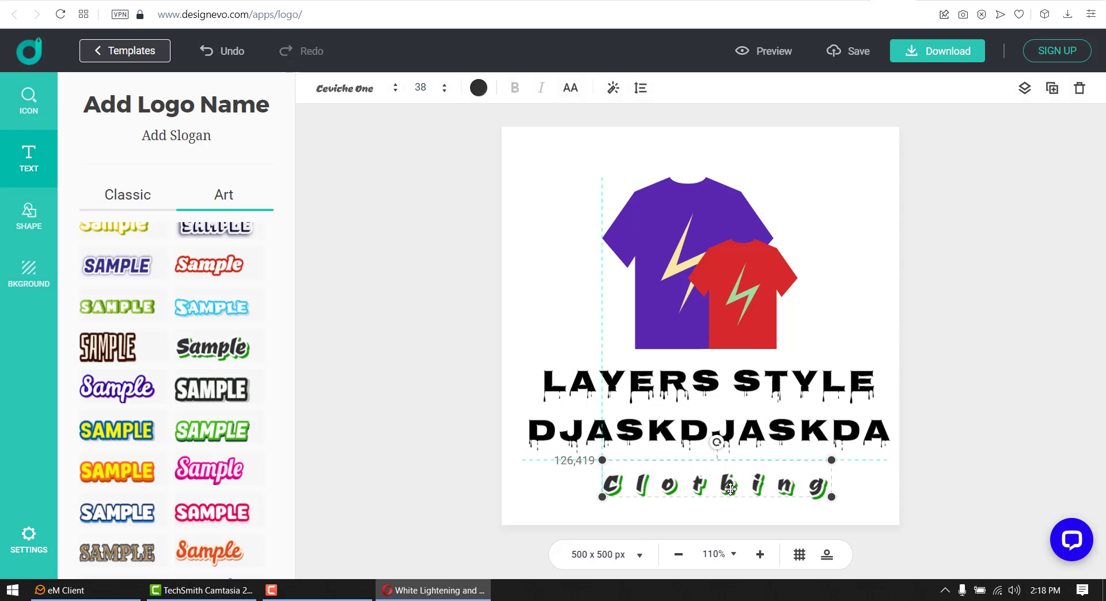
click(723, 438)
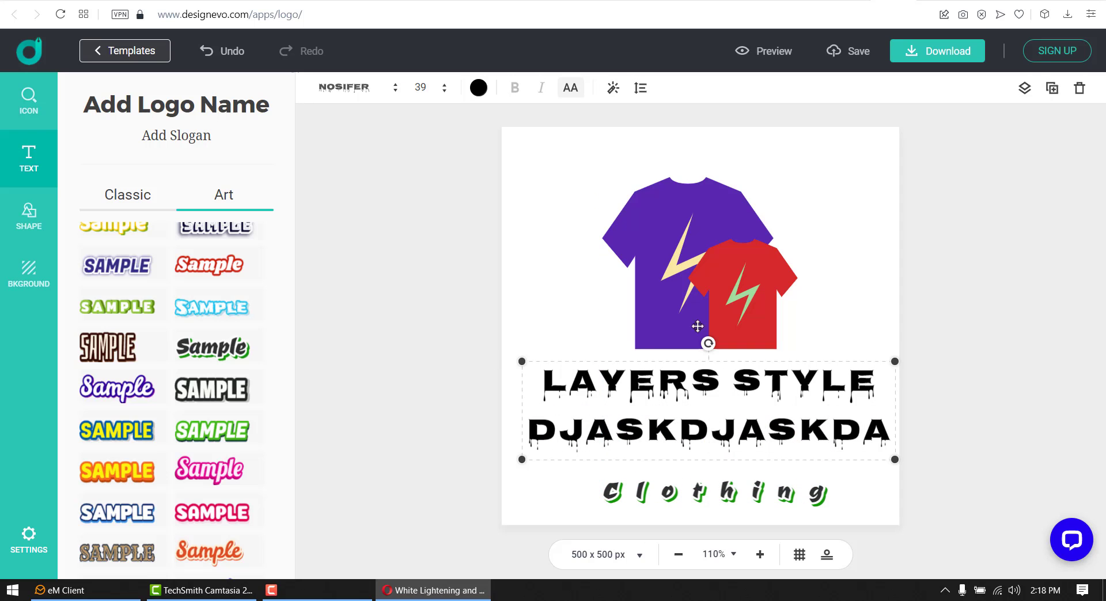
click(640, 90)
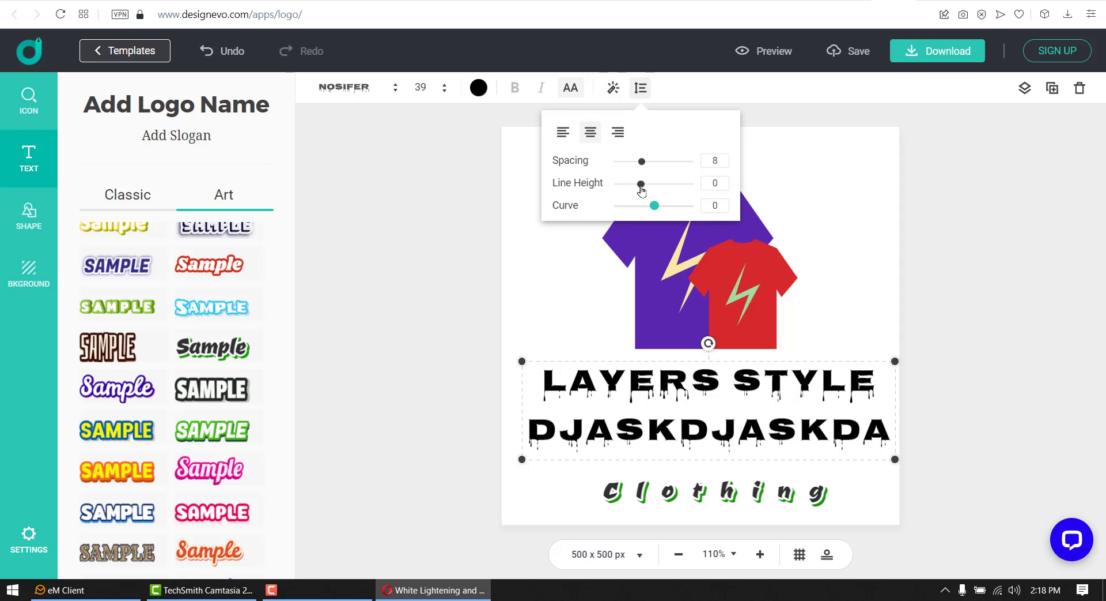
drag(644, 190, 646, 187)
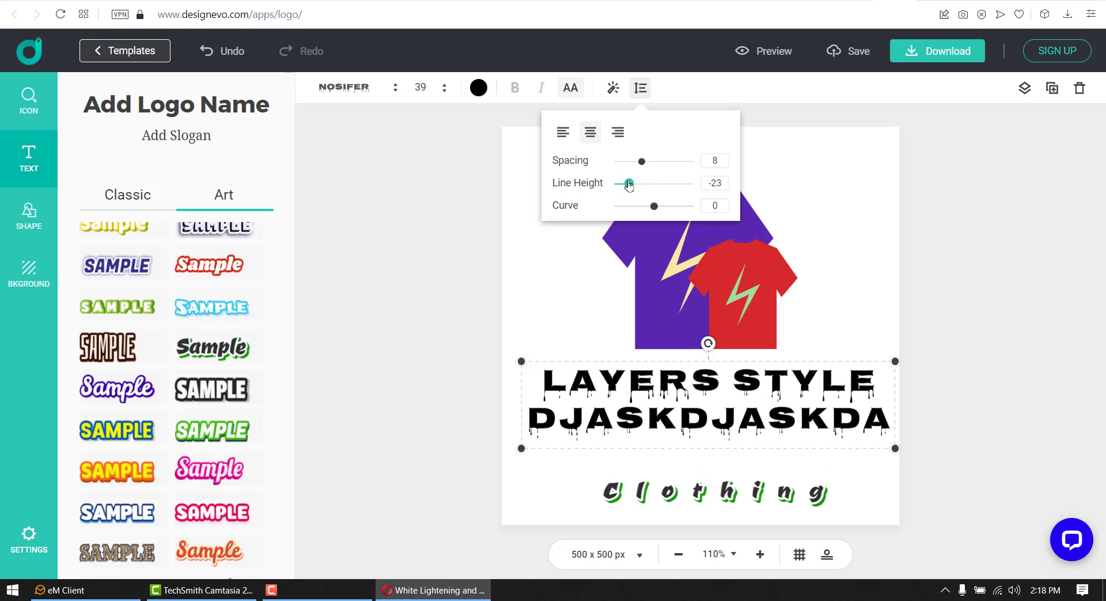
drag(646, 188, 623, 184)
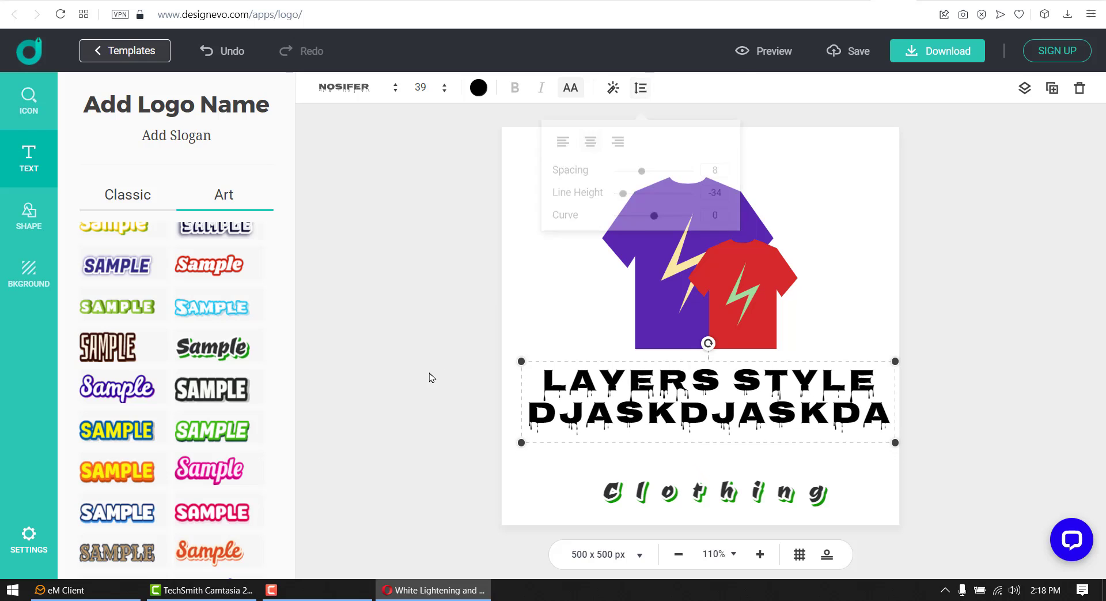
double_click(568, 410)
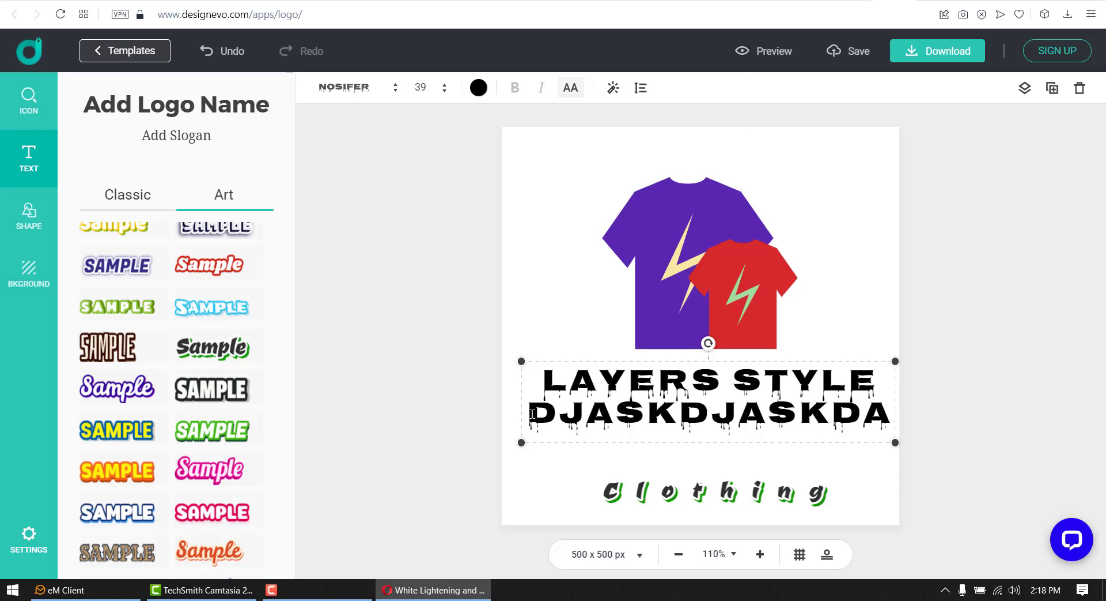
Step: Delete the second line and the word STYLE so the name reads just LAYERS
drag(532, 413, 902, 424)
key(BackSpace)
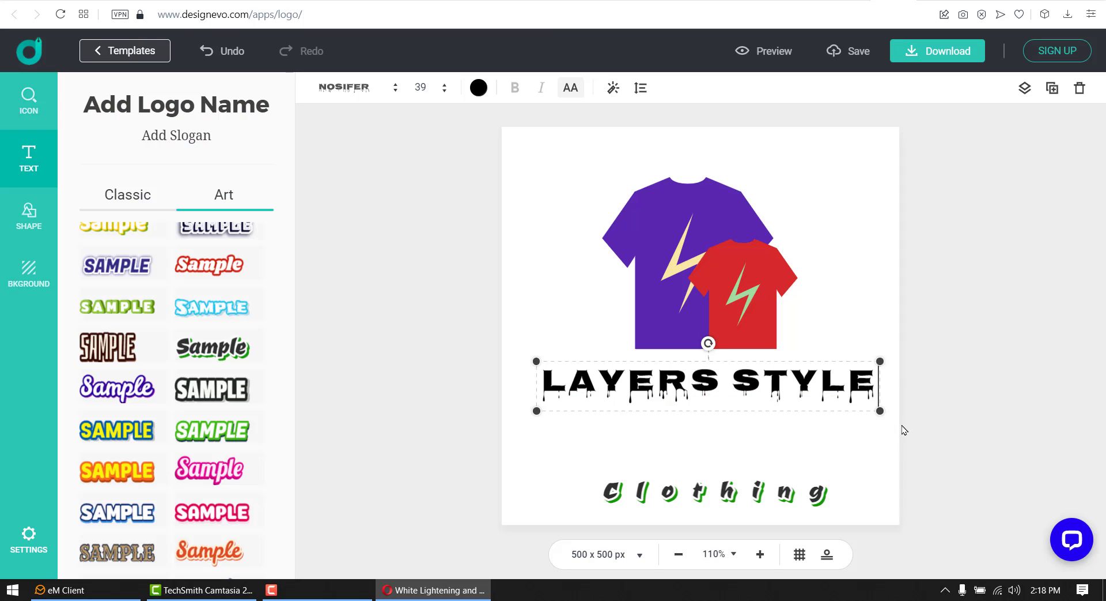
click(405, 323)
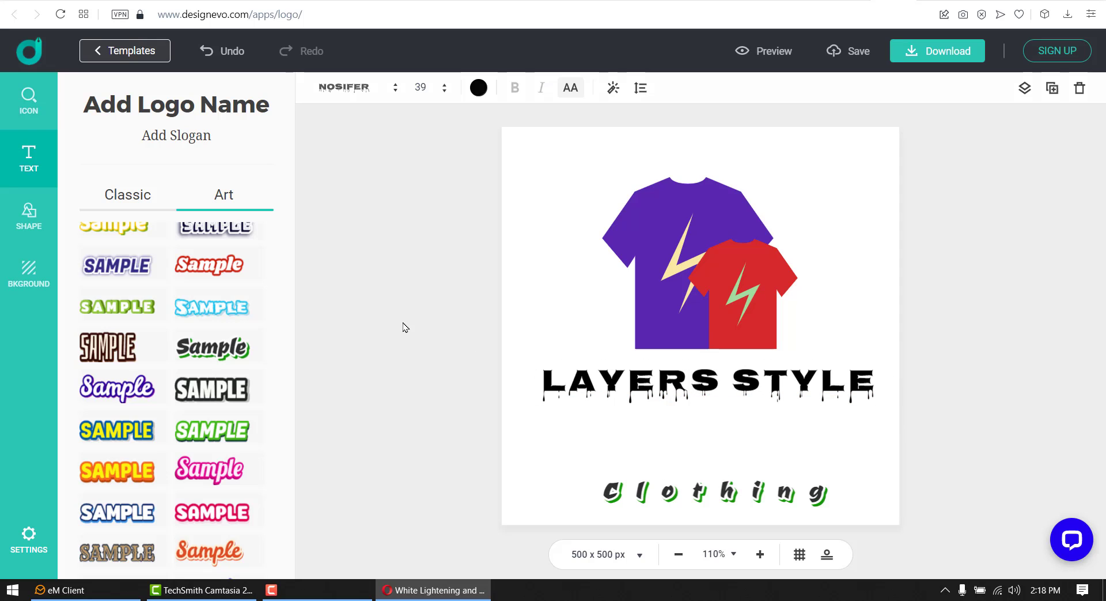
click(775, 377)
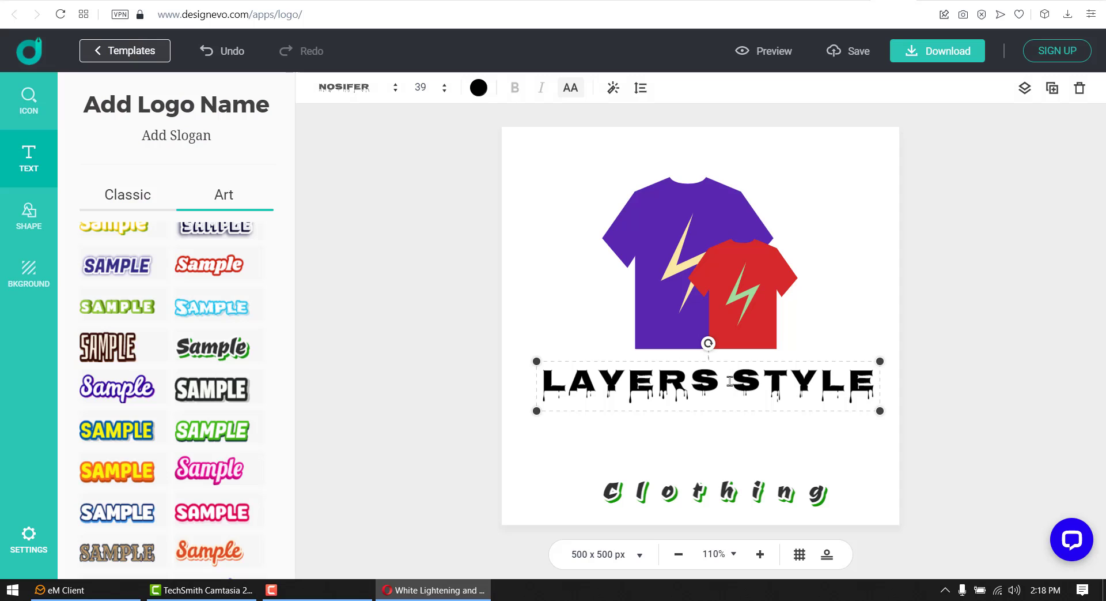
drag(730, 380, 880, 388)
key(BackSpace)
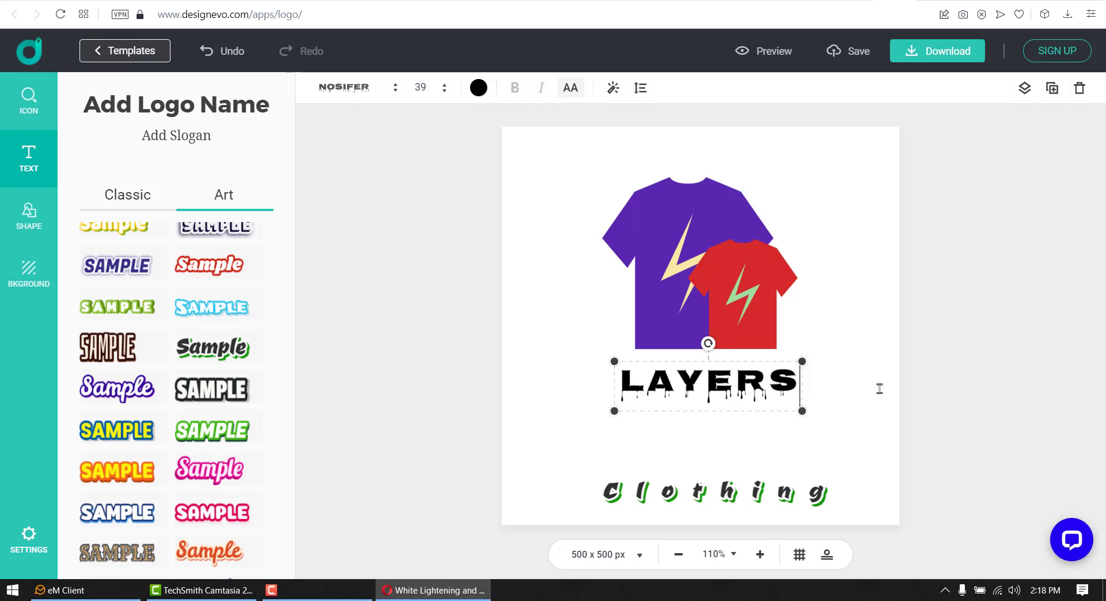
key(BackSpace)
key(BackSpace)
text(S)
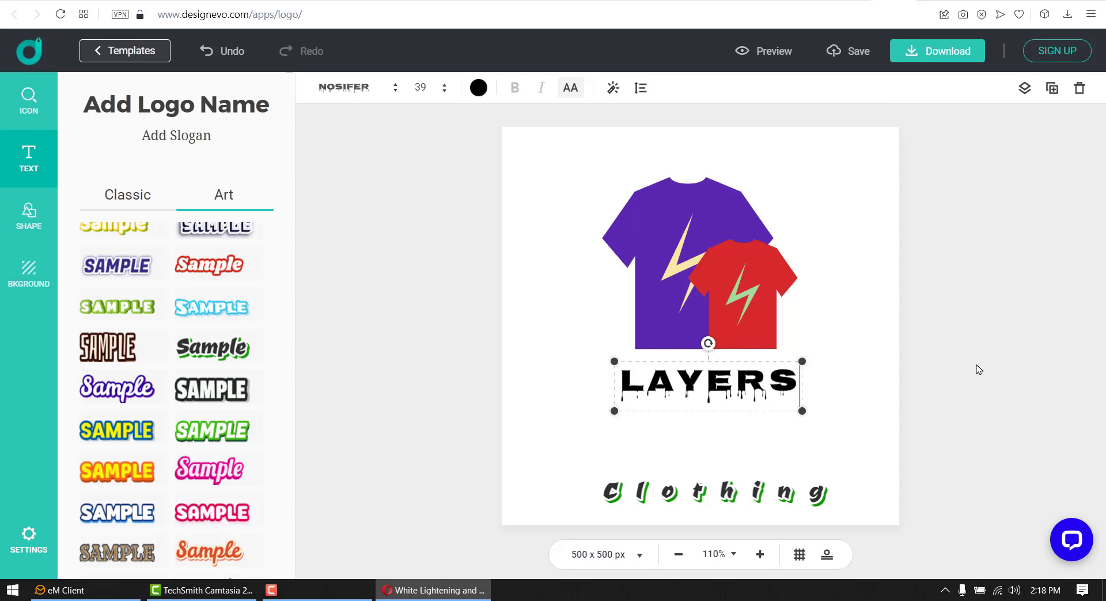
click(978, 367)
Step: Move Clothing up close beneath LAYERS, nudging it slightly up and left
click(746, 483)
drag(746, 483, 752, 376)
click(1032, 370)
click(968, 334)
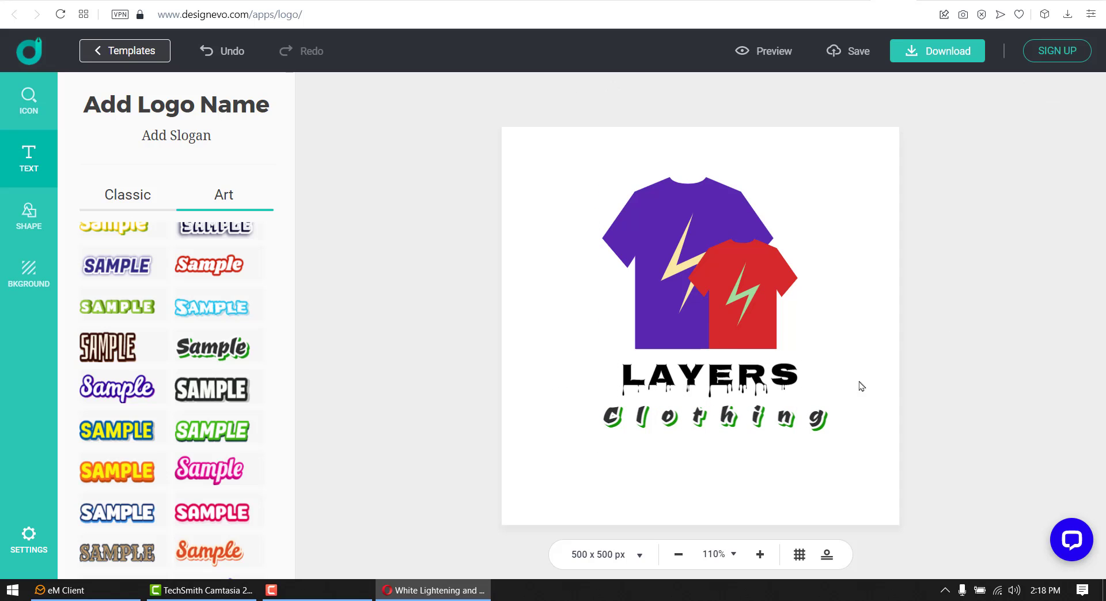
drag(798, 411, 792, 407)
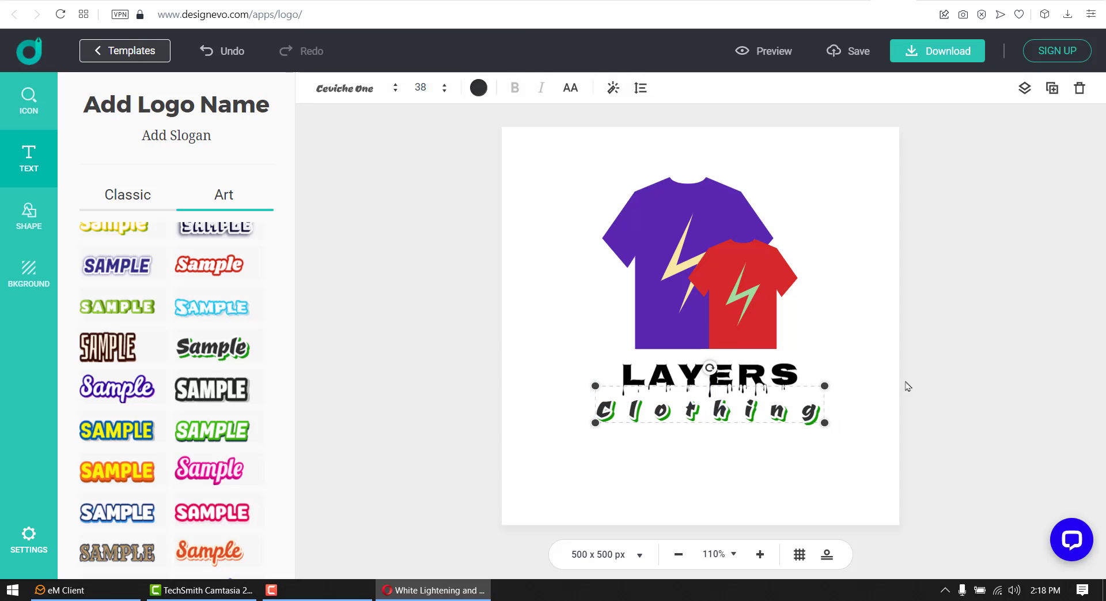
click(1022, 358)
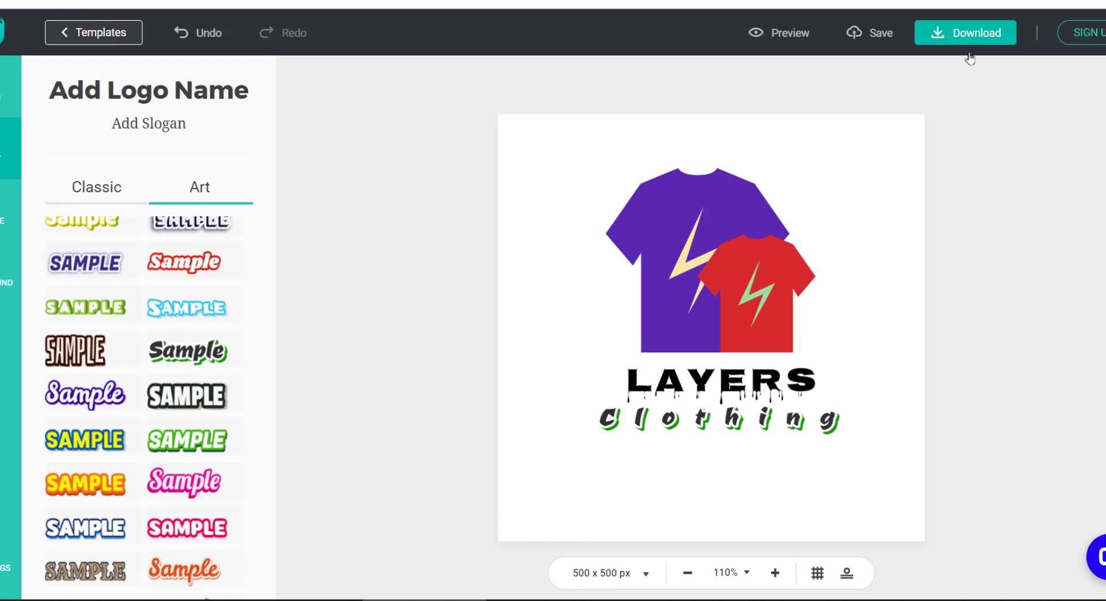
Step: Go to the logo download page and scroll through the BASIC/PLUS plan comparison
click(944, 53)
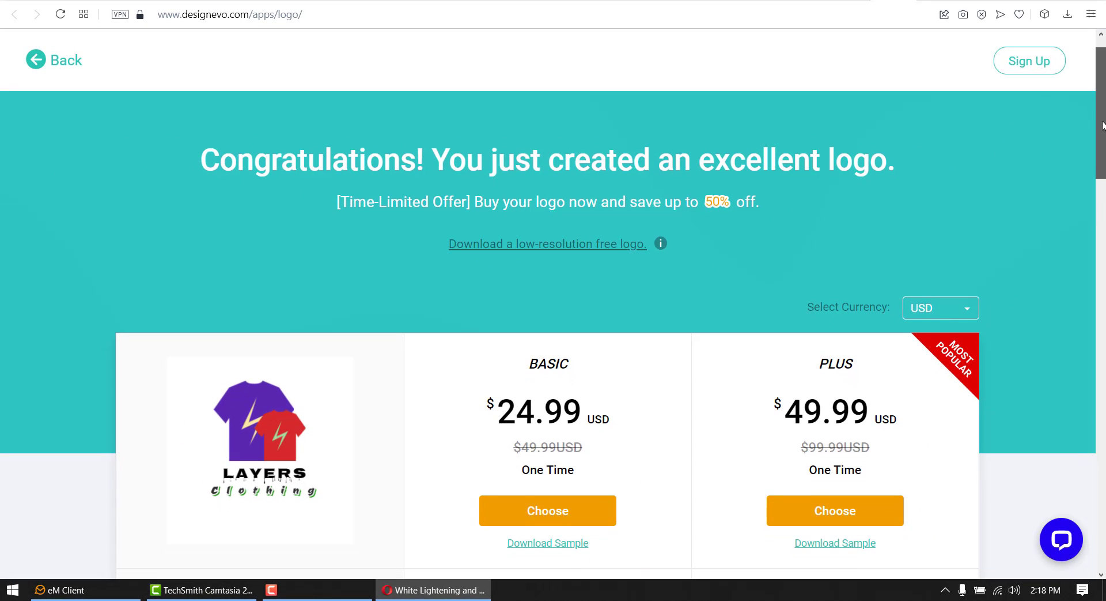
scroll(1103, 126, down, 3)
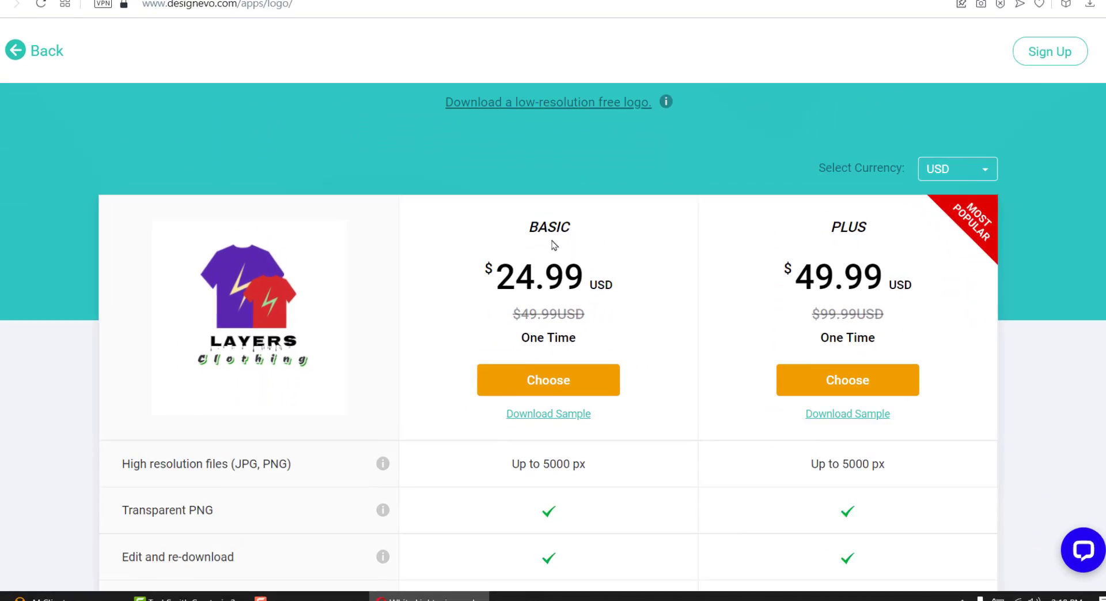
scroll(551, 244, up, 2)
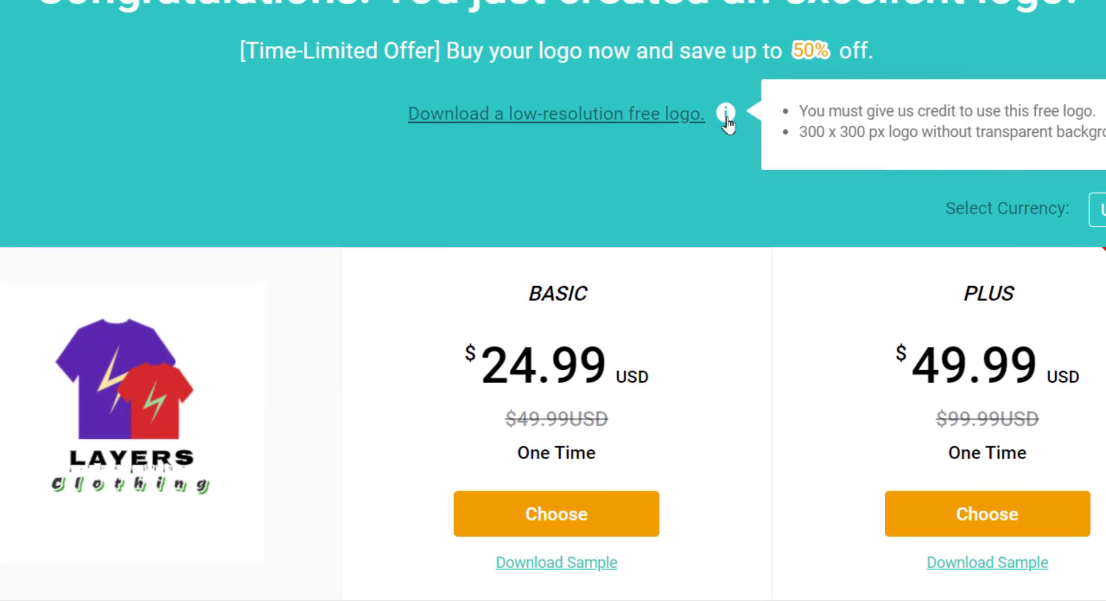
scroll(1099, 146, down, 2)
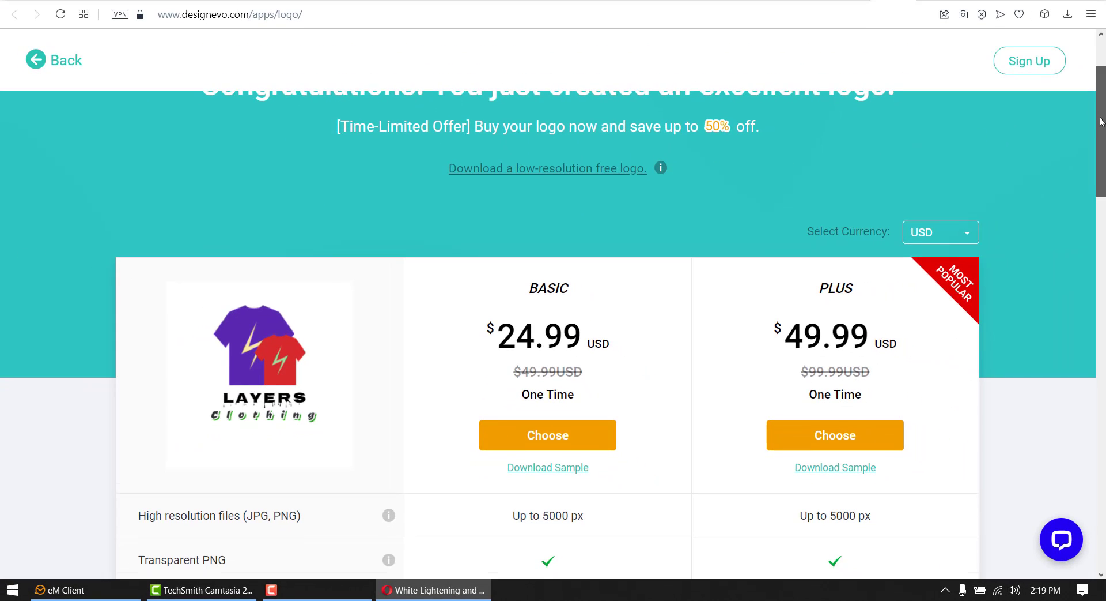
scroll(1099, 146, down, 1)
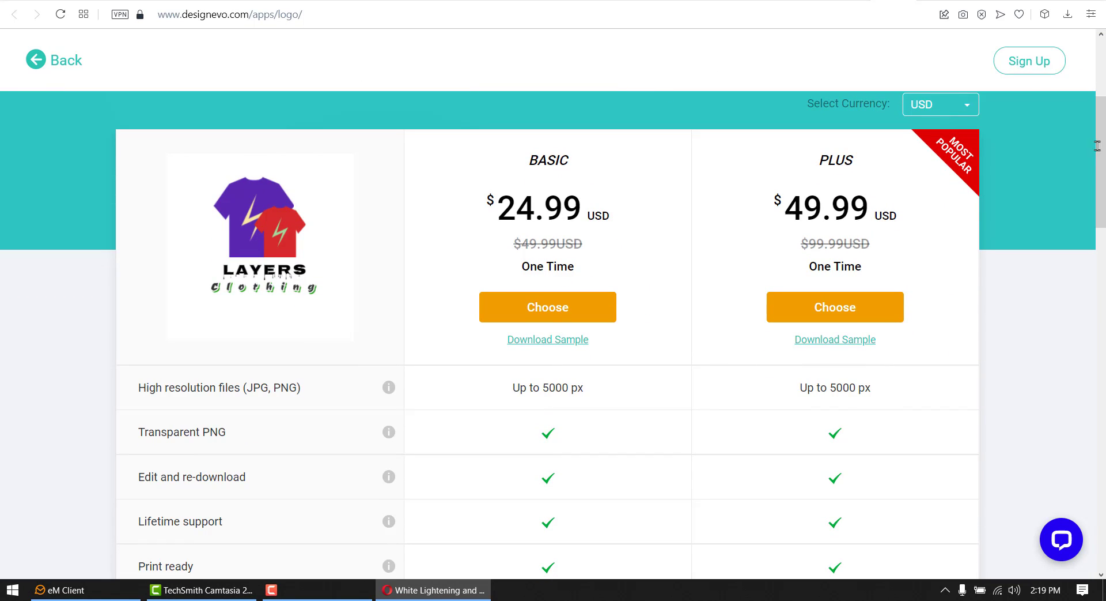
scroll(1102, 152, down, 3)
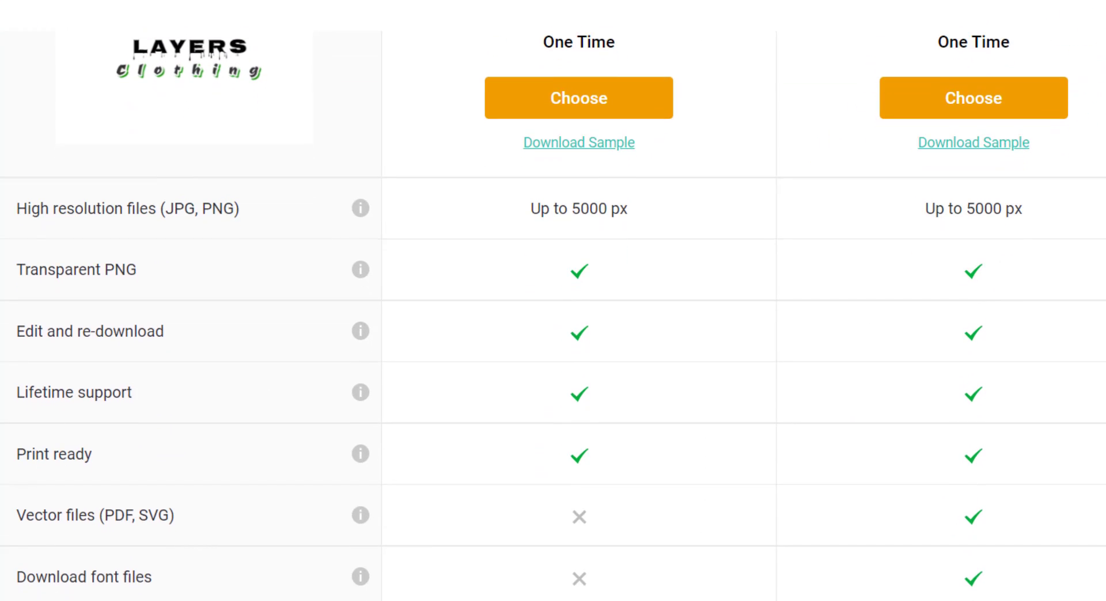
scroll(554, 311, up, 4)
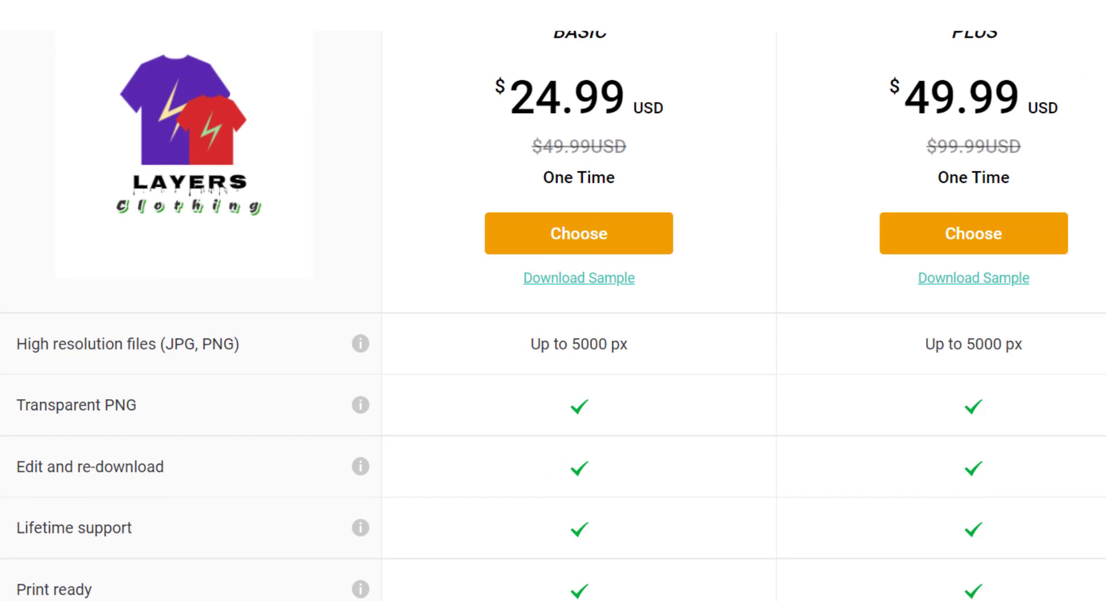
scroll(1079, 222, down, 2)
scroll(1079, 222, up, 1)
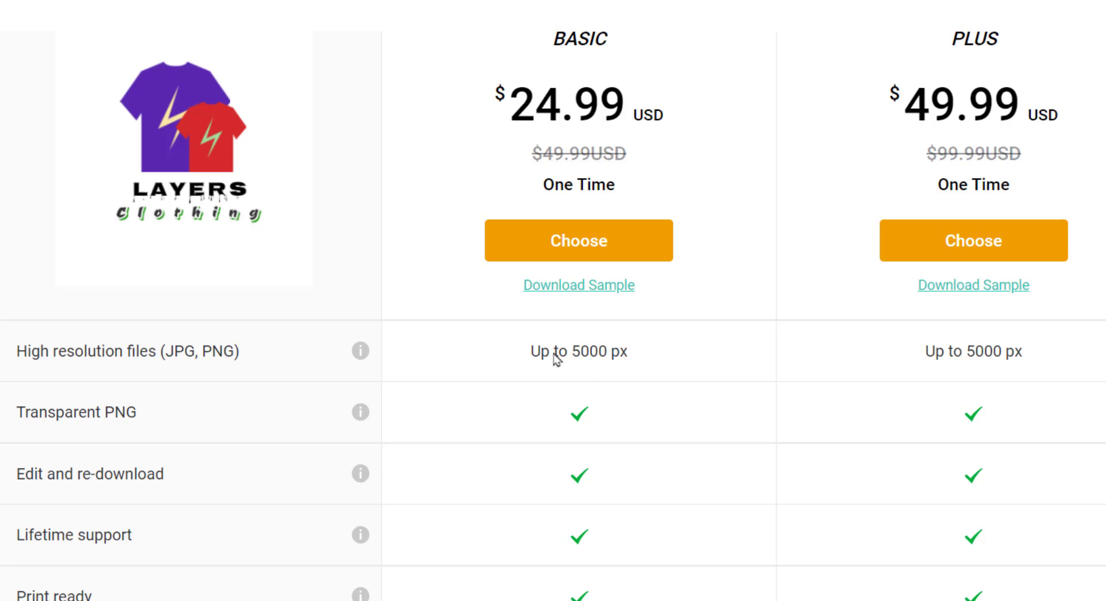
scroll(555, 355, down, 2)
scroll(556, 358, down, 2)
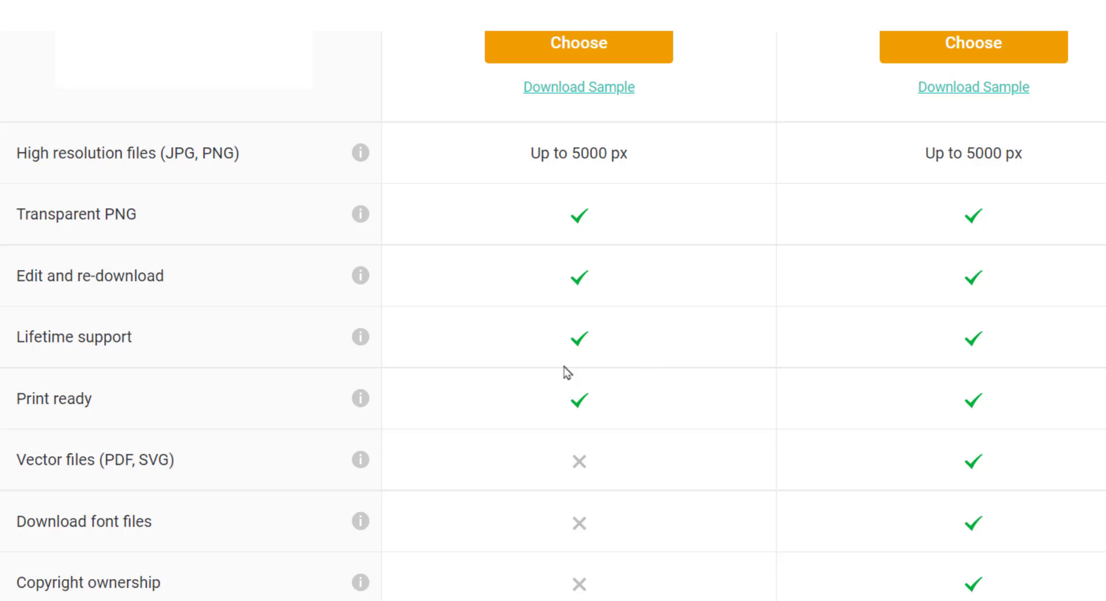
scroll(766, 337, down, 2)
scroll(767, 337, down, 1)
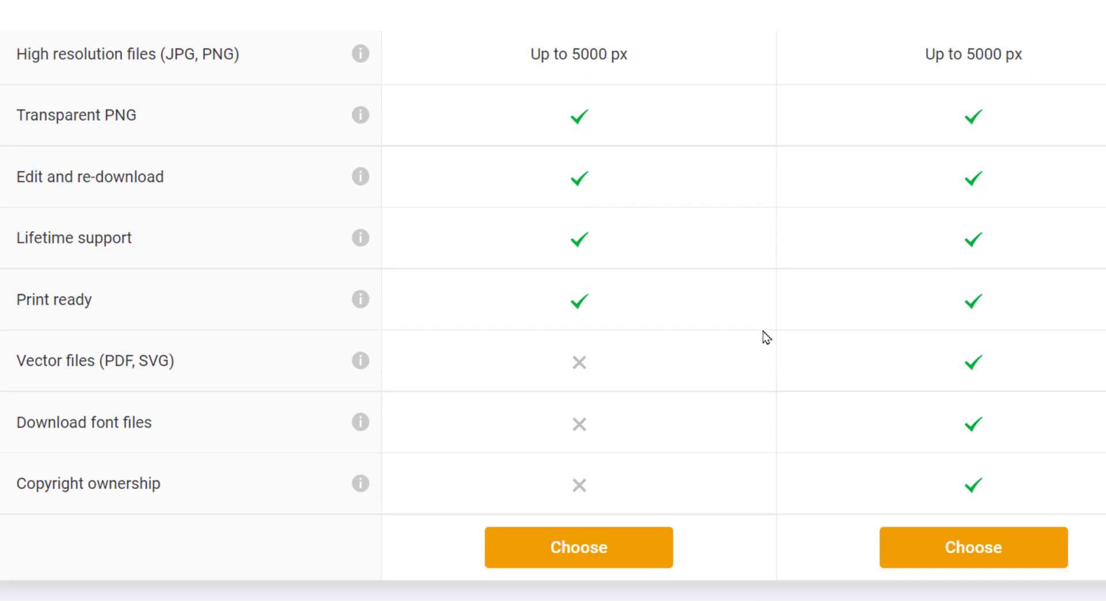
scroll(765, 337, up, 2)
scroll(577, 398, up, 1)
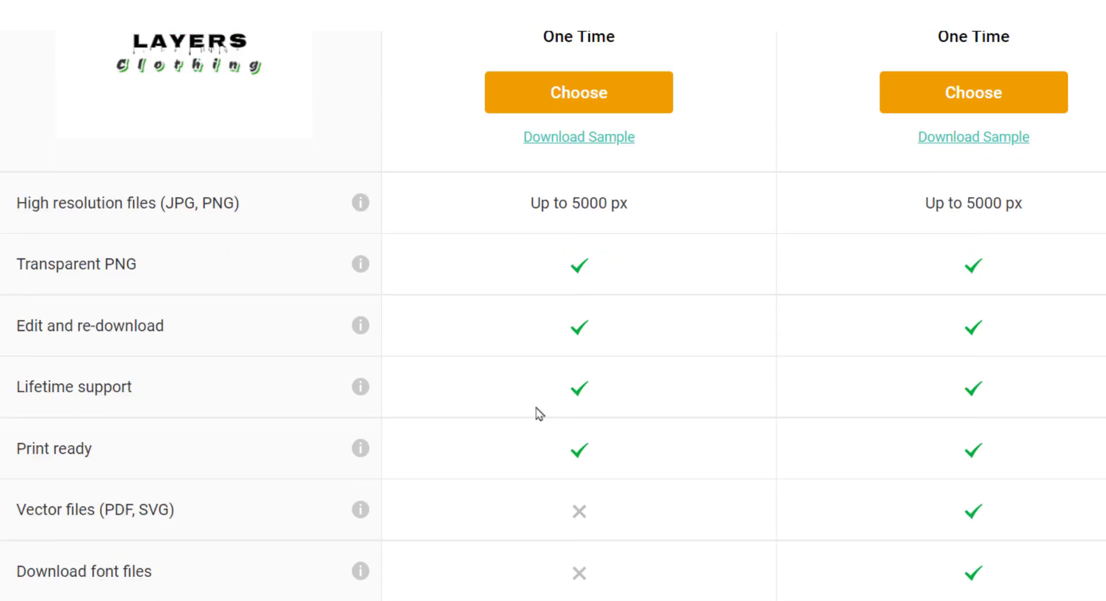
scroll(404, 455, down, 1)
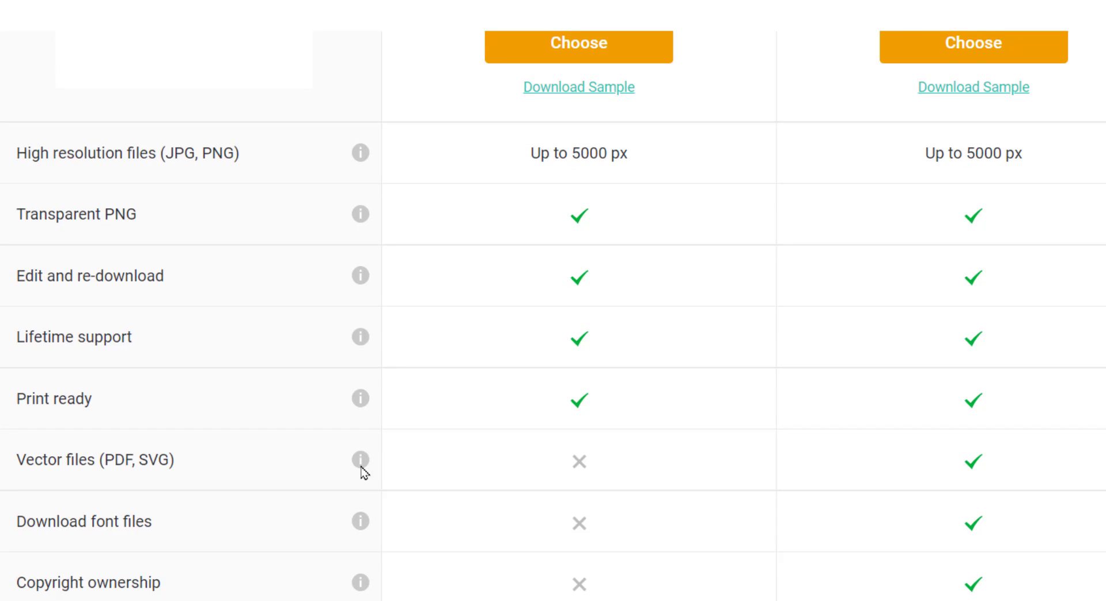
scroll(362, 470, up, 3)
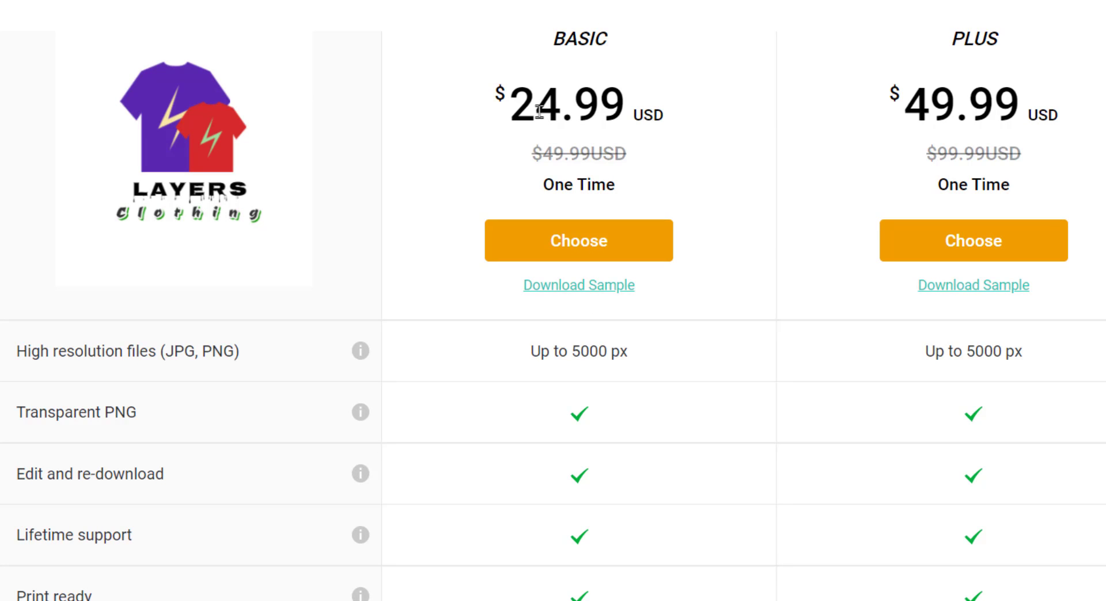
scroll(539, 111, down, 5)
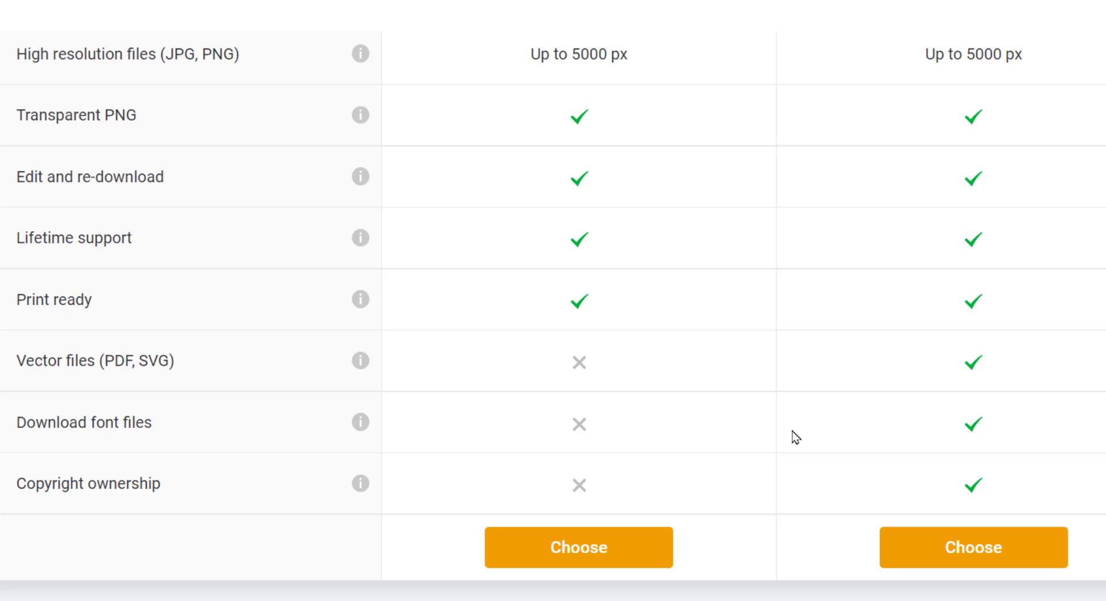
scroll(795, 436, down, 5)
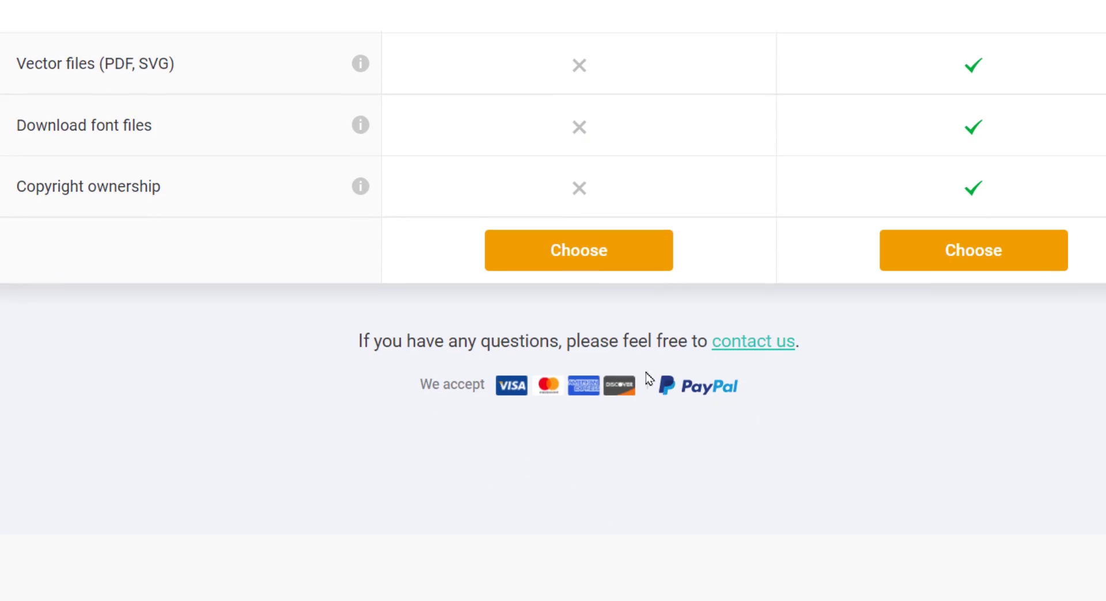
scroll(684, 338, down, 3)
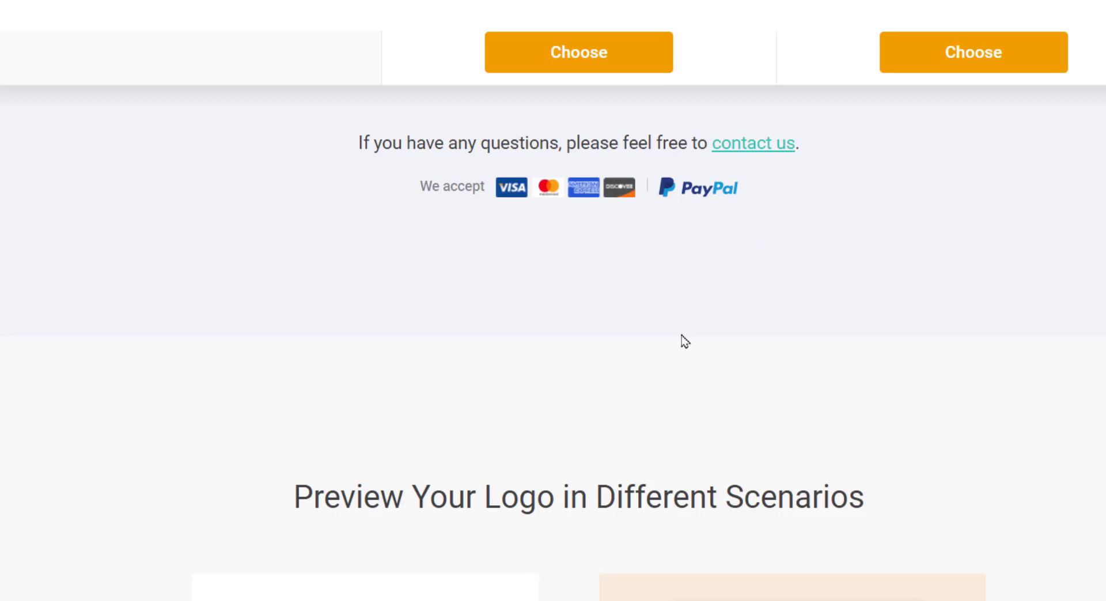
scroll(37, 296, down, 5)
scroll(37, 296, down, 2)
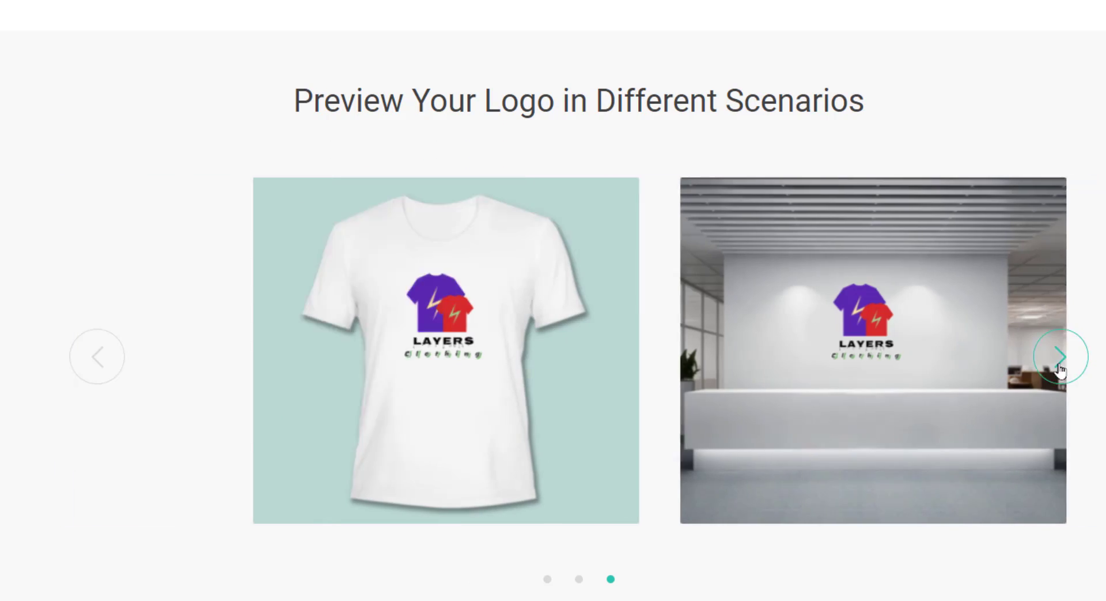
click(1062, 366)
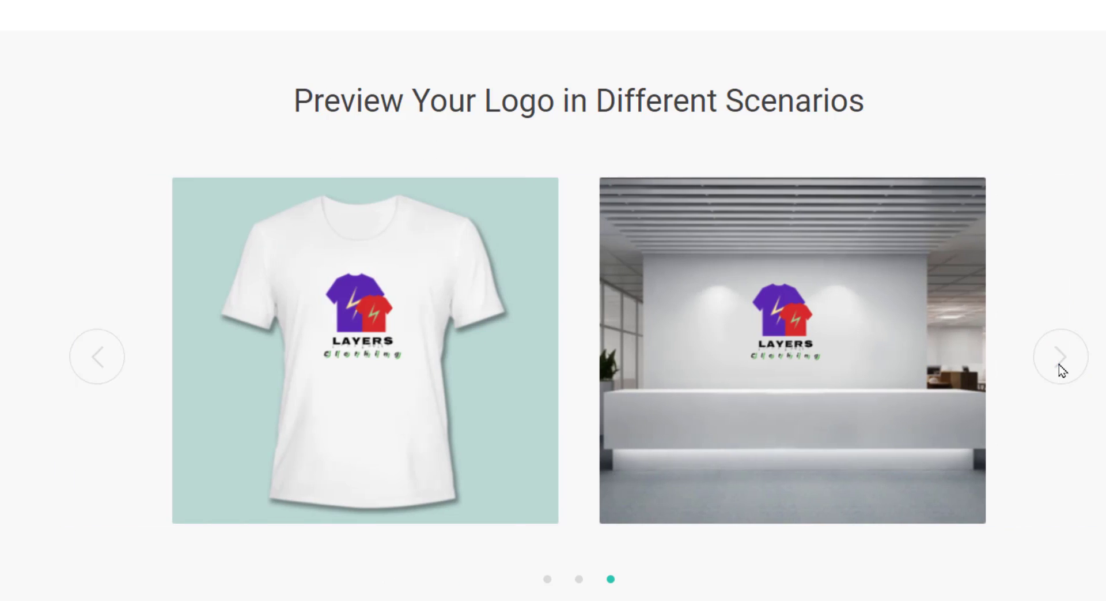
click(1062, 358)
scroll(554, 345, down, 4)
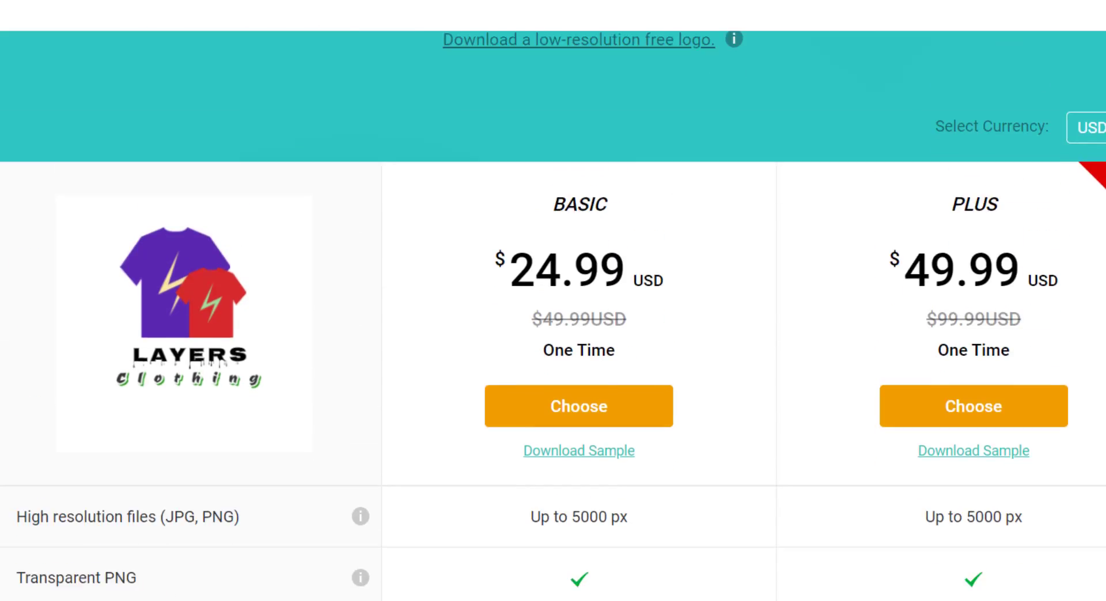
scroll(1059, 68, up, 5)
scroll(1059, 68, up, 3)
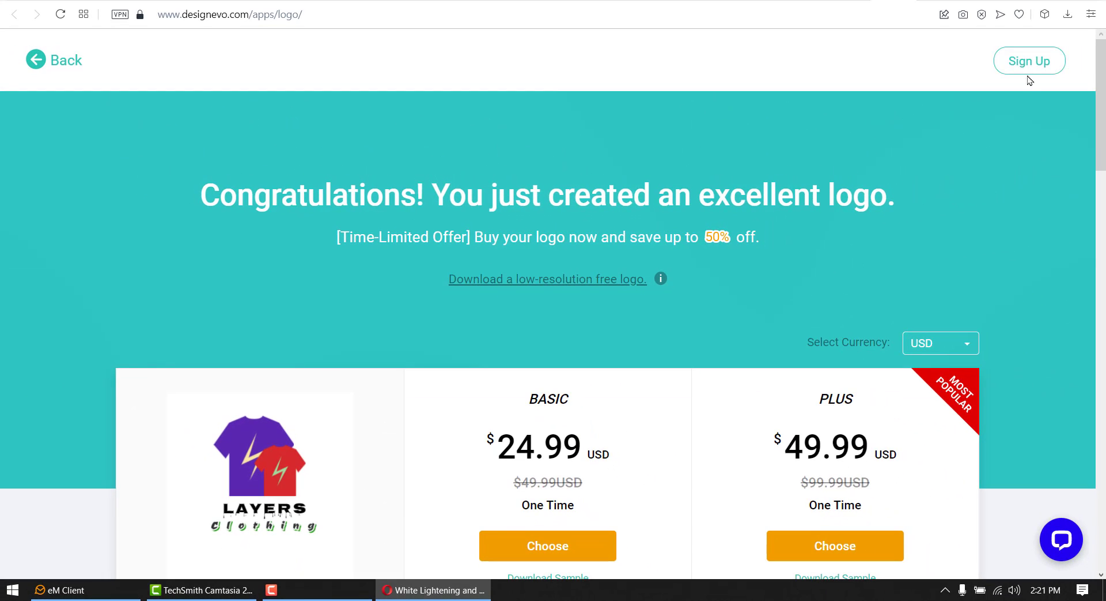
Step: Start a DesignEvo sign-up and choose to sign up with a Google account
click(548, 280)
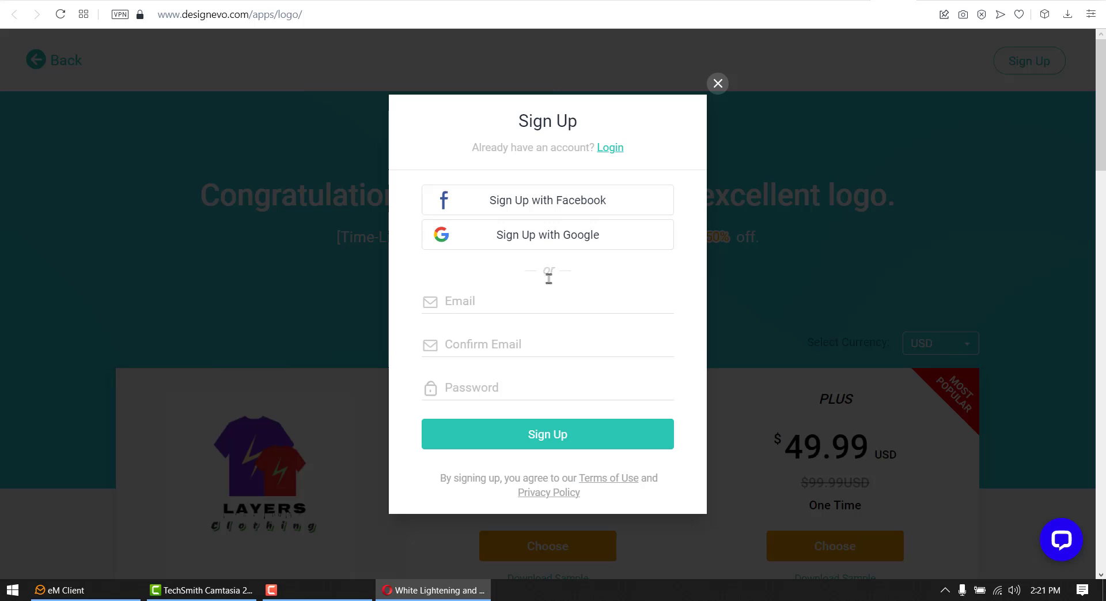
click(537, 341)
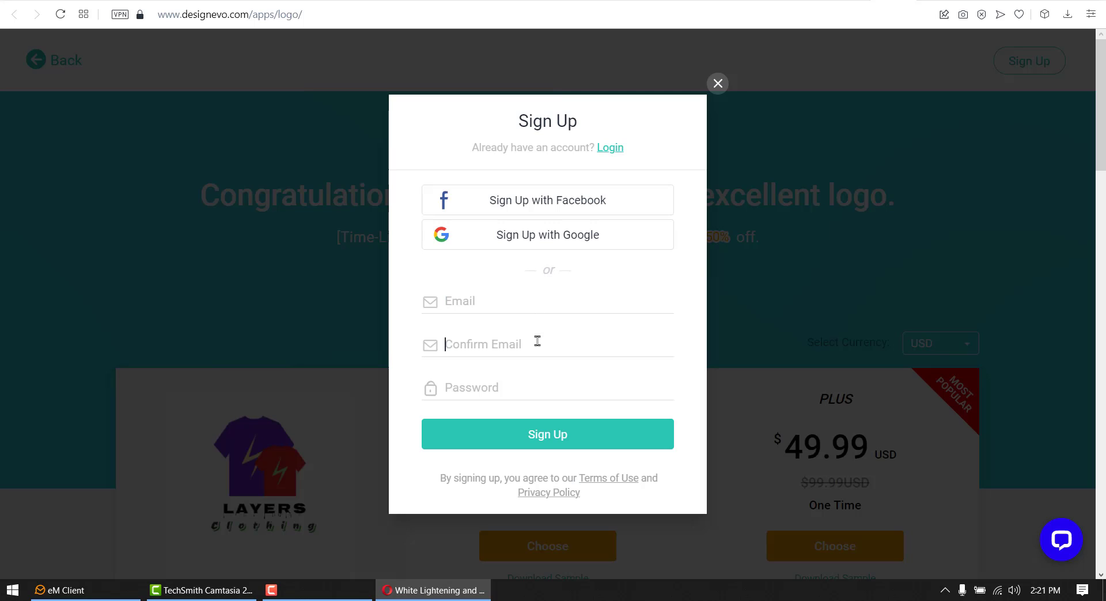
click(534, 389)
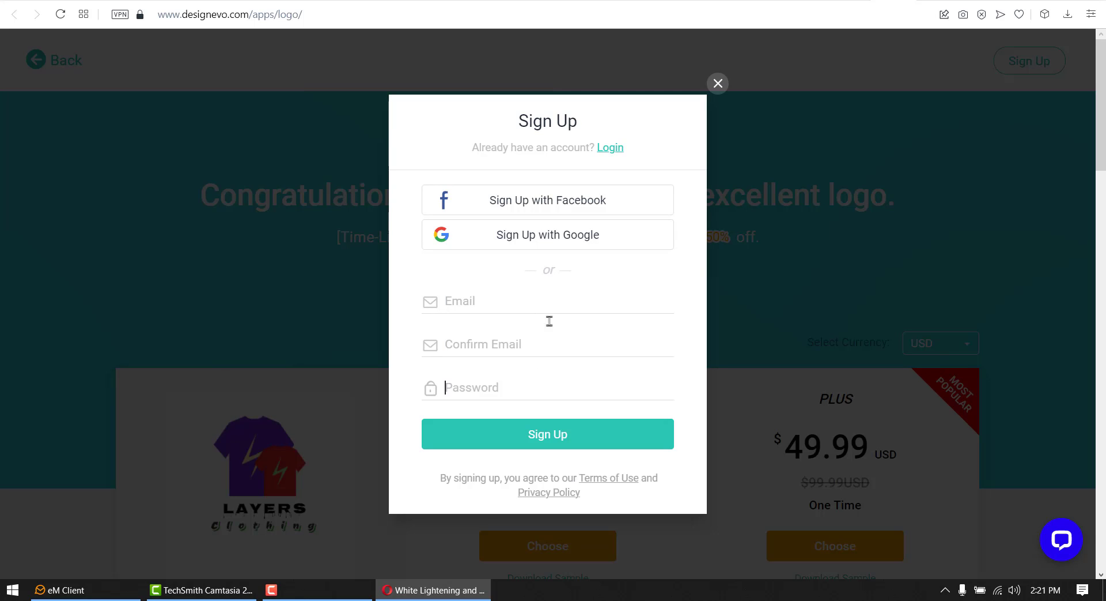
click(582, 238)
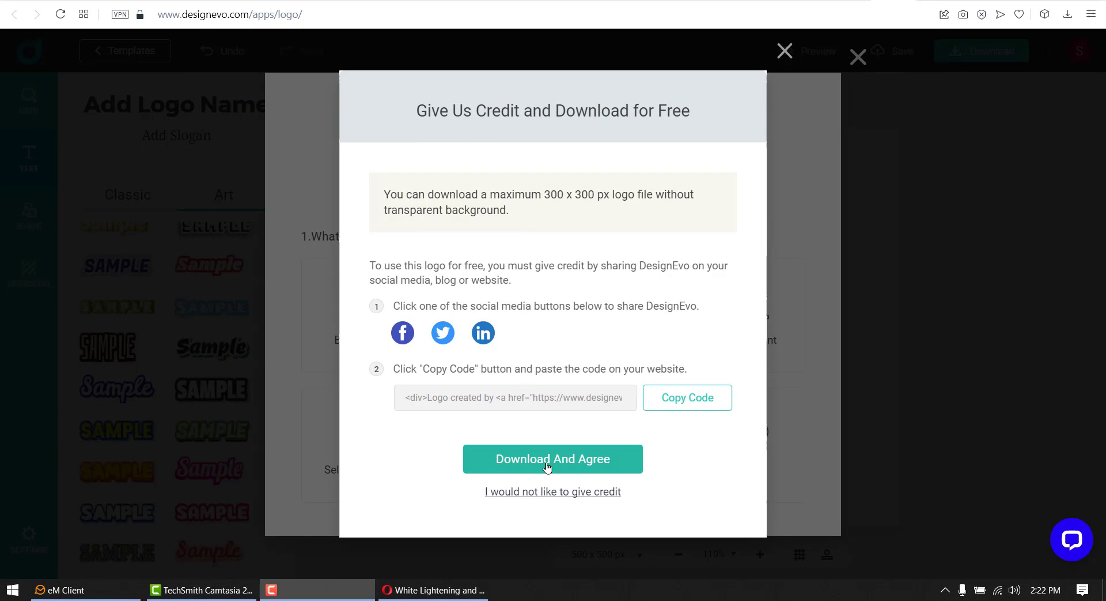
Step: Accept the credit terms to download logo.zip, then show it in the Downloads folder
click(547, 467)
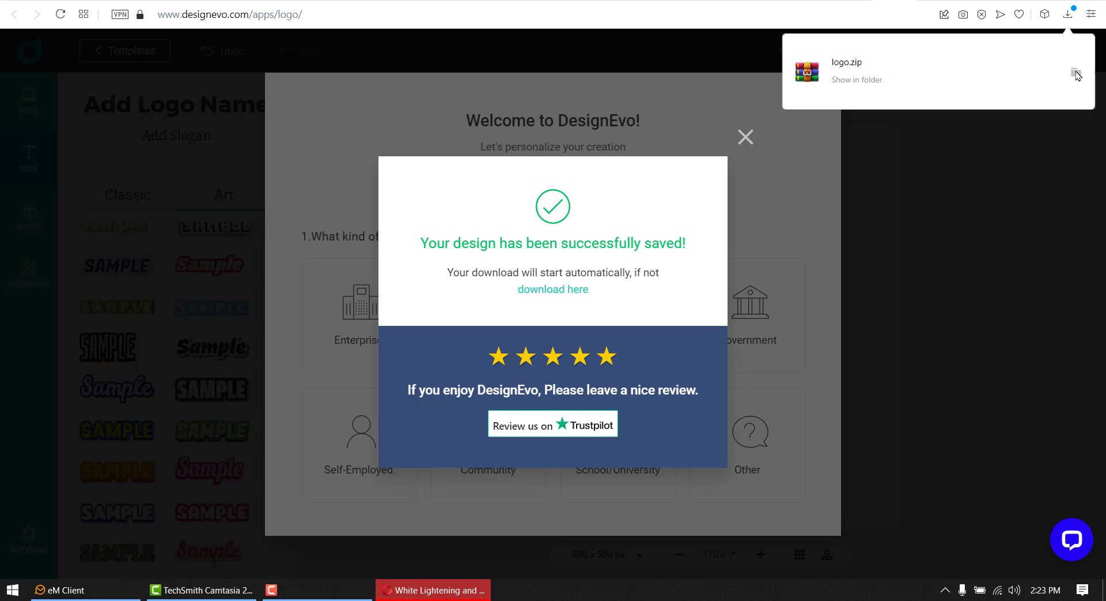
click(1076, 75)
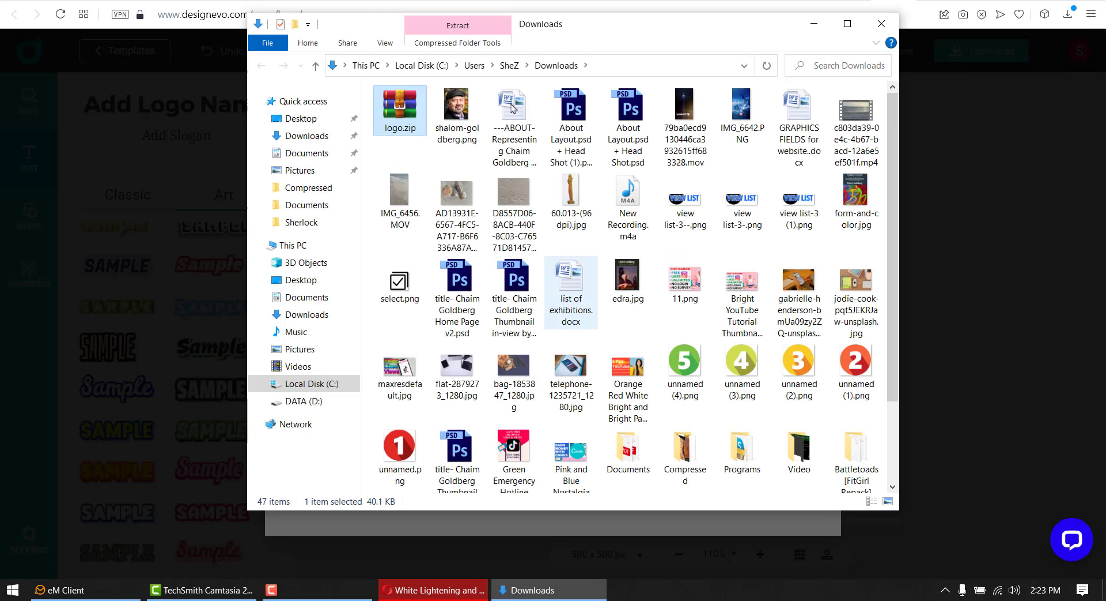
Step: Open logo.zip in WinRAR to view logo.png, logo.jpg and the readme
double_click(419, 114)
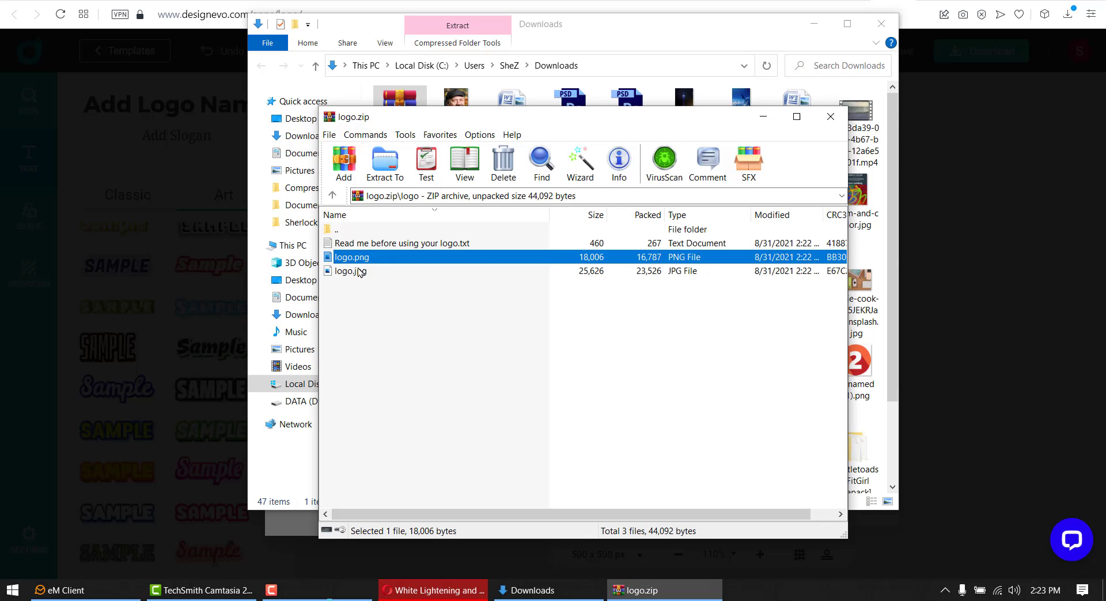
double_click(359, 271)
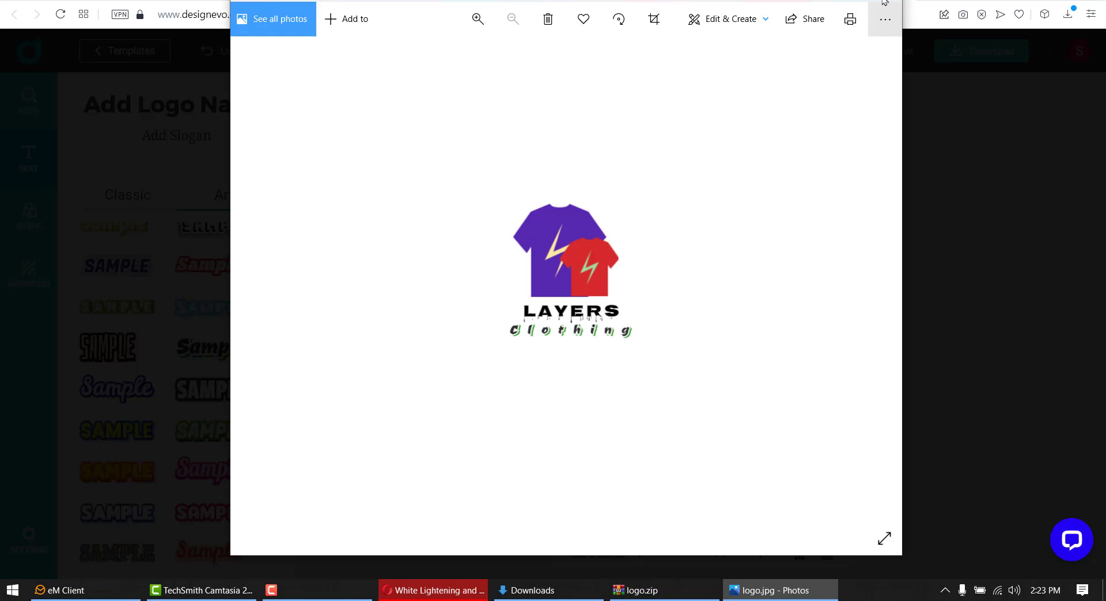
click(885, 3)
click(359, 258)
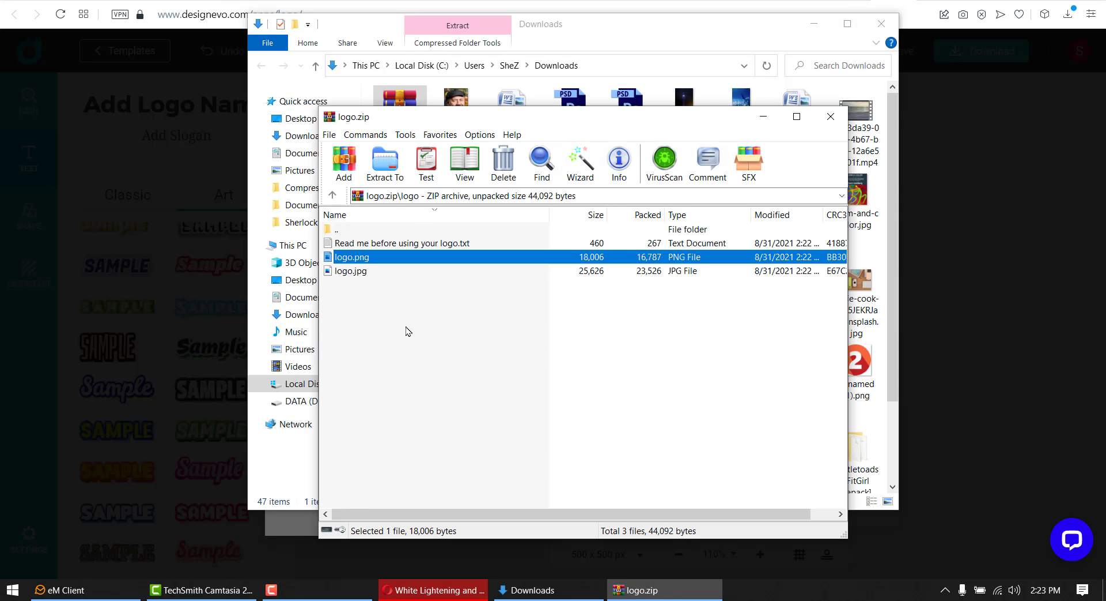